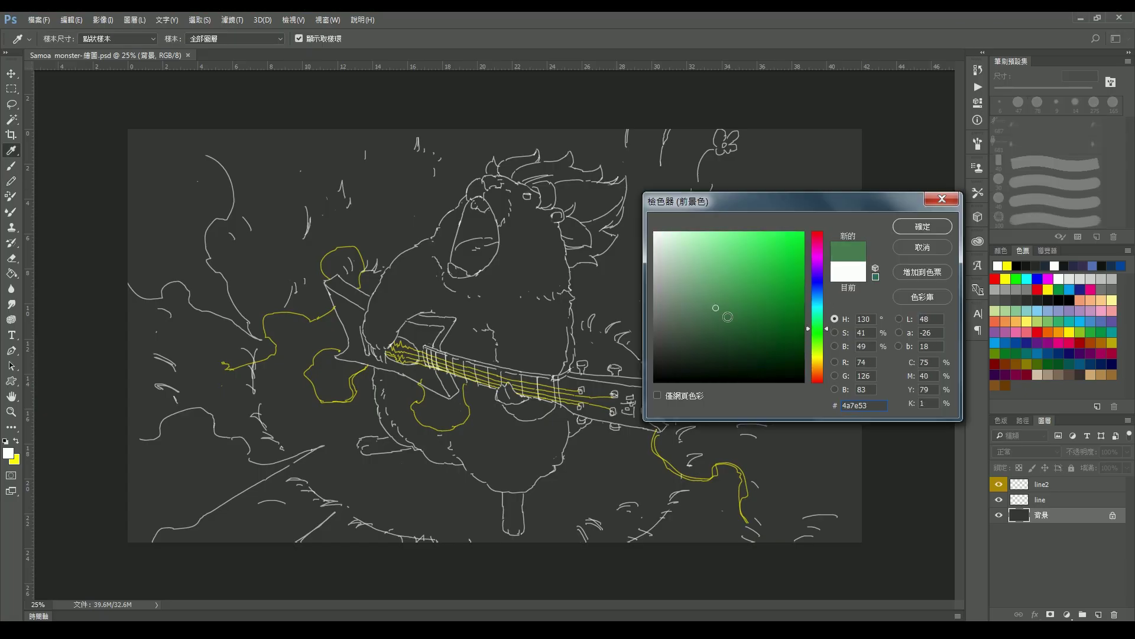
- Fill the background with green and darken the top-left corner and borders with dark green
key("Return")
key("alt+BackSpace")
key("b")
right_click(331, 236)
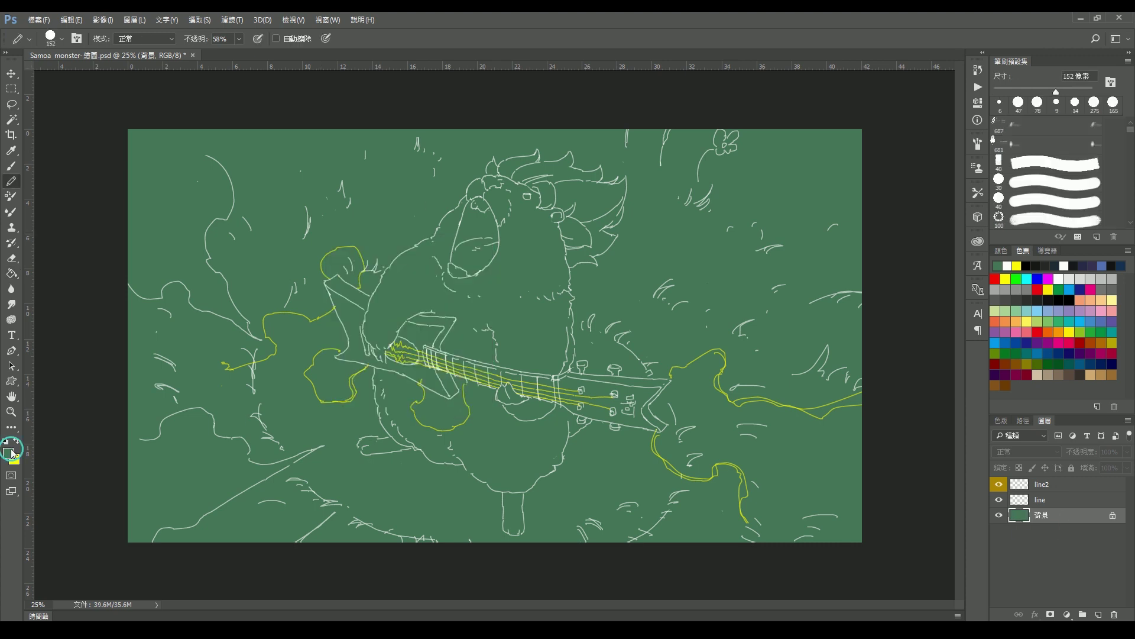
key("Return")
mouse_move(148, 195)
left_mouse_down()
mouse_move(256, 162)
mouse_move(839, 331)
mouse_move(178, 307)
left_mouse_up()
left_click_drag(237, 195, 816, 520)
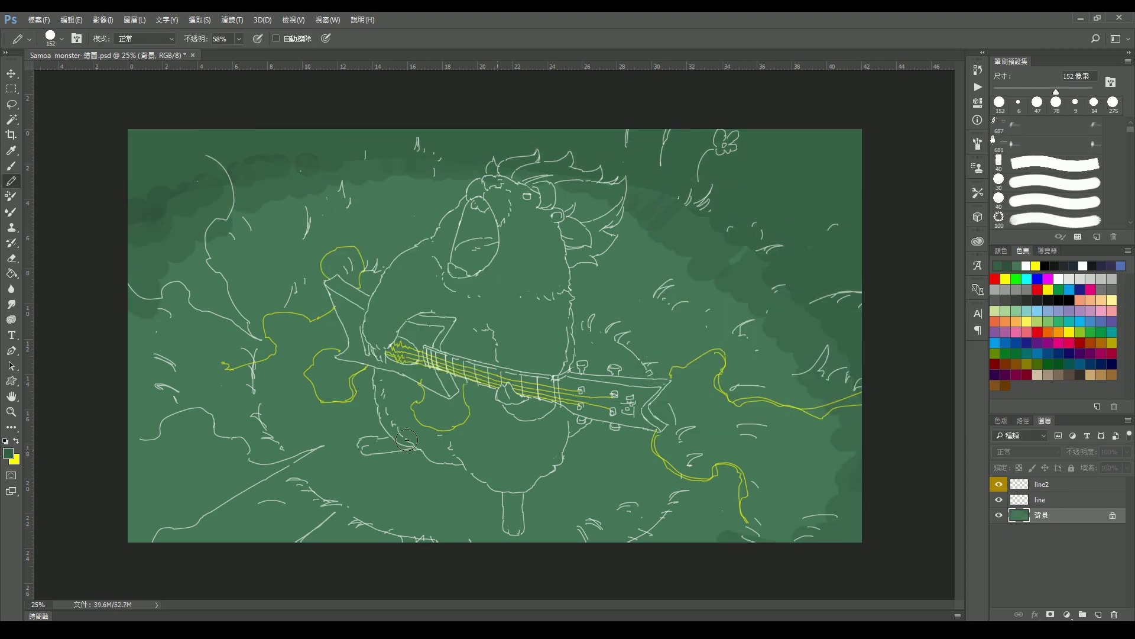
mouse_move(177, 331)
left_mouse_down()
mouse_move(819, 417)
mouse_move(490, 178)
left_mouse_up()
- Choose a darker green and paint more of the edges, including the top and right side
left_click(8, 453)
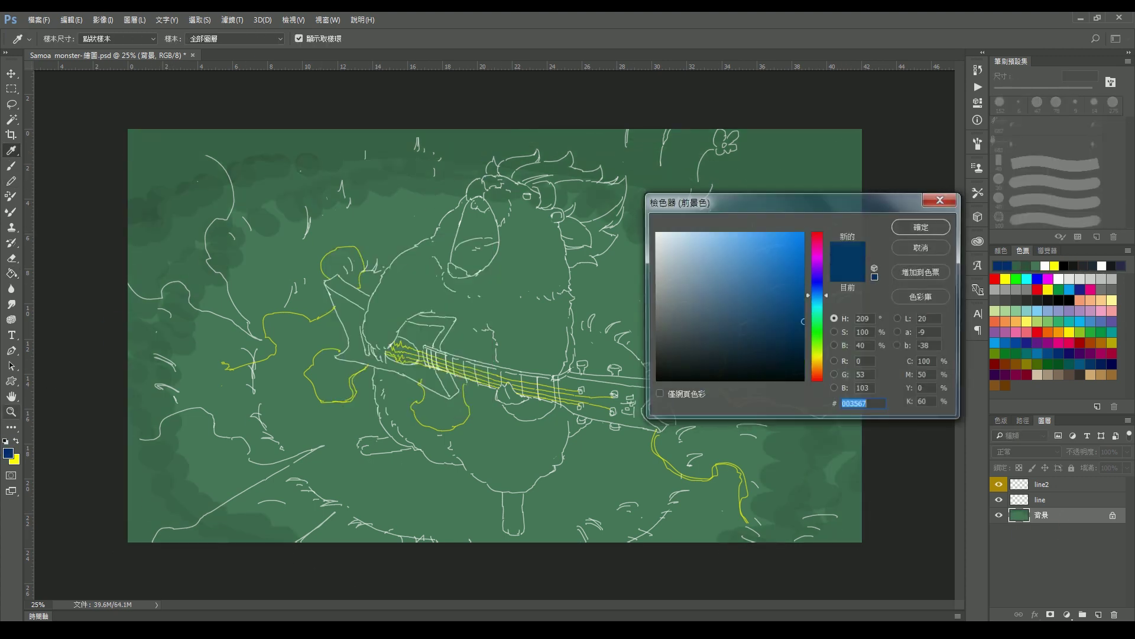
key("Return")
mouse_move(136, 249)
left_mouse_down()
mouse_move(362, 145)
mouse_move(869, 323)
left_mouse_up()
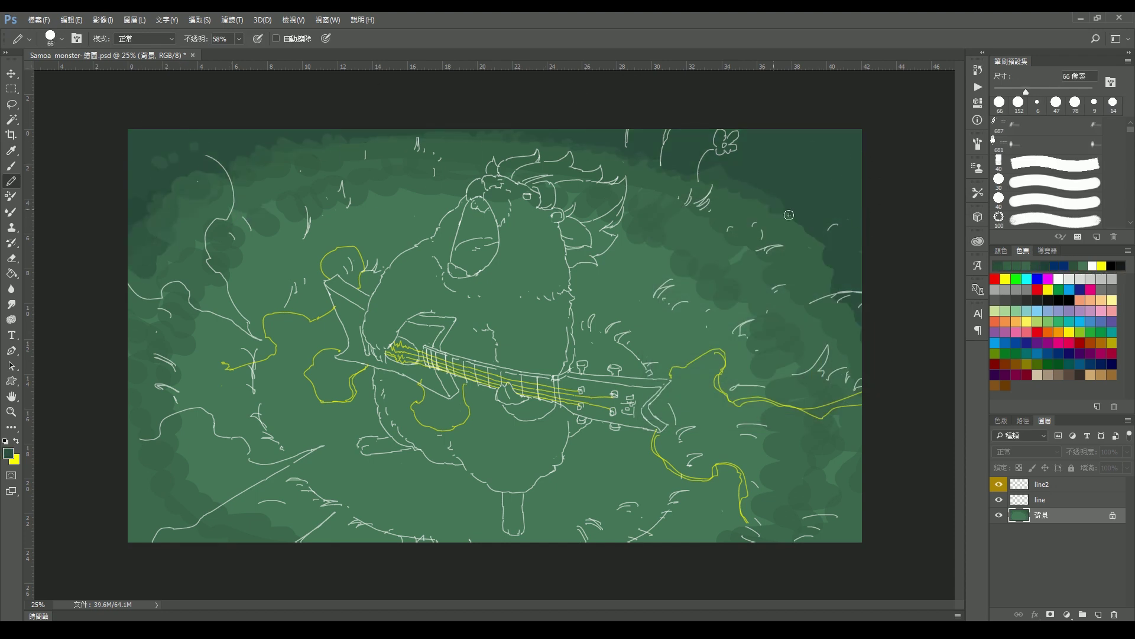
left_click_drag(703, 165, 851, 343)
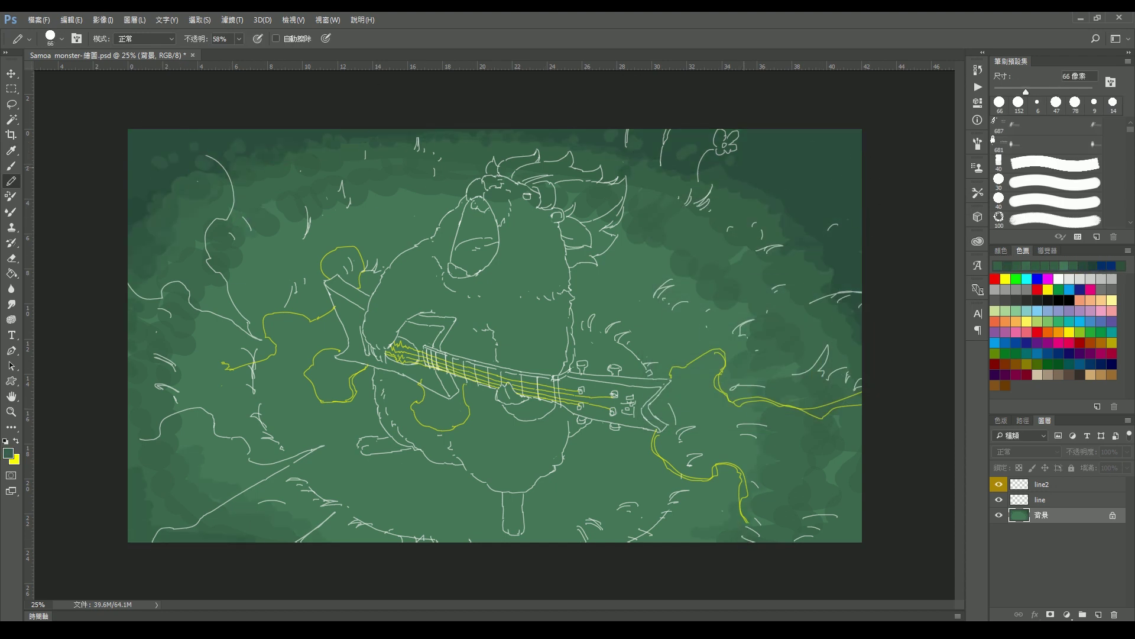
- Paint a large tan oval over the figure and soften its edges
right_click(389, 311)
left_click_drag(389, 311, 379, 311)
left_click_drag(367, 284, 272, 414)
mouse_move(308, 449)
left_mouse_down()
mouse_move(532, 331)
mouse_move(657, 485)
left_mouse_up()
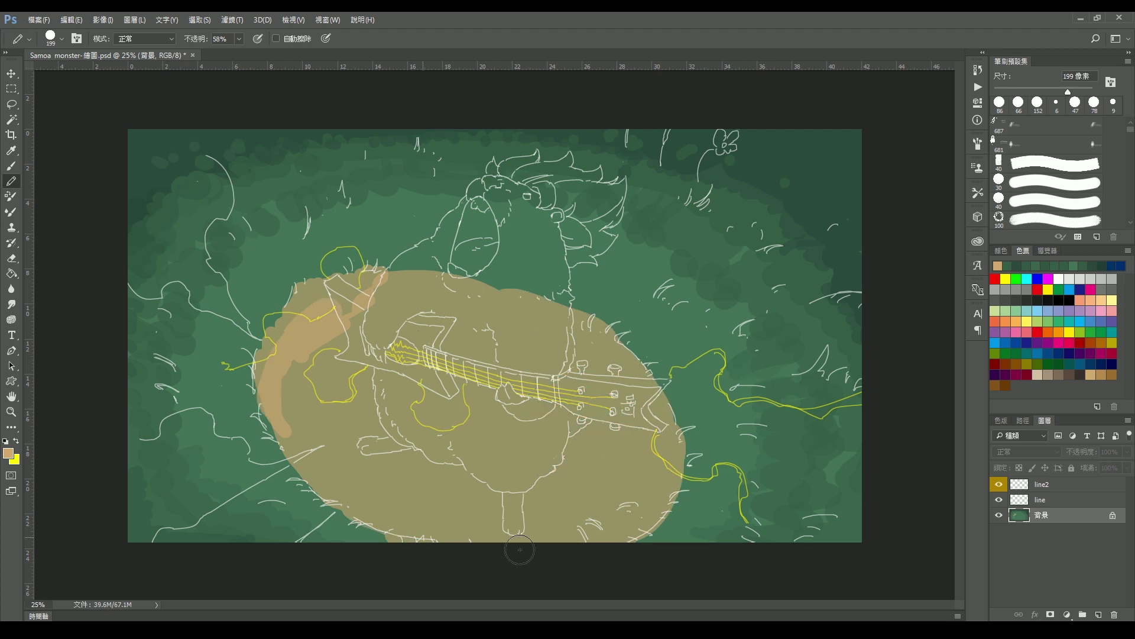
mouse_move(299, 343)
left_mouse_down()
mouse_move(278, 407)
mouse_move(354, 290)
left_mouse_up()
left_click(418, 520, "alt")
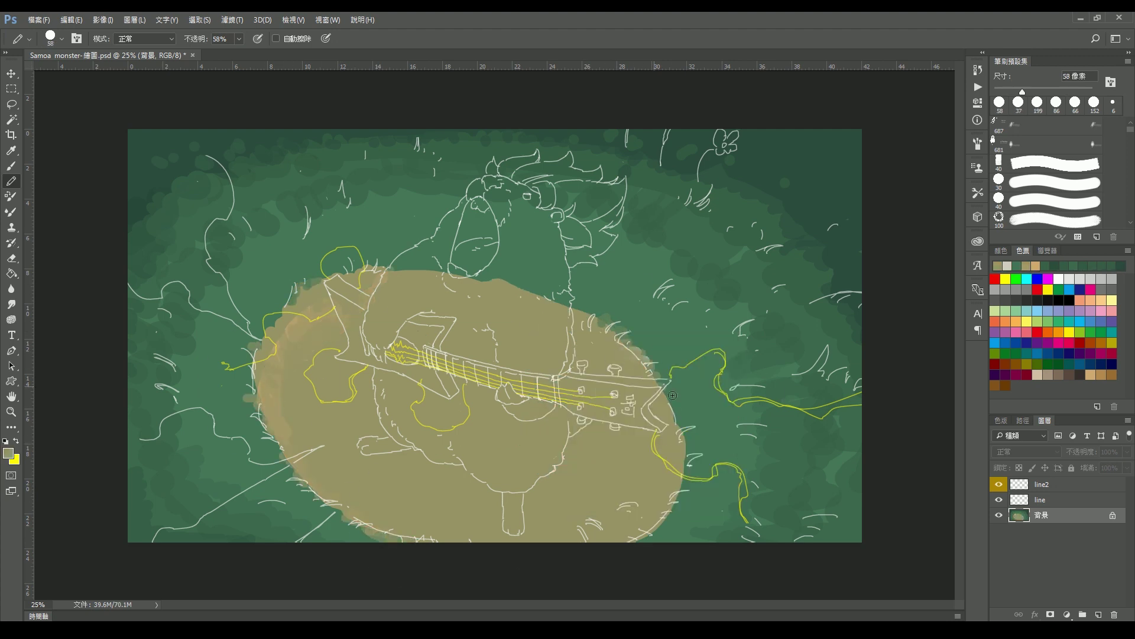
left_click_drag(650, 449, 680, 532)
left_click_drag(257, 413, 319, 497)
- With a smaller brush, rework the oval's left edge in green and tan, adding green flecks
right_click(400, 232)
double_click(414, 295)
left_click(266, 317, "alt")
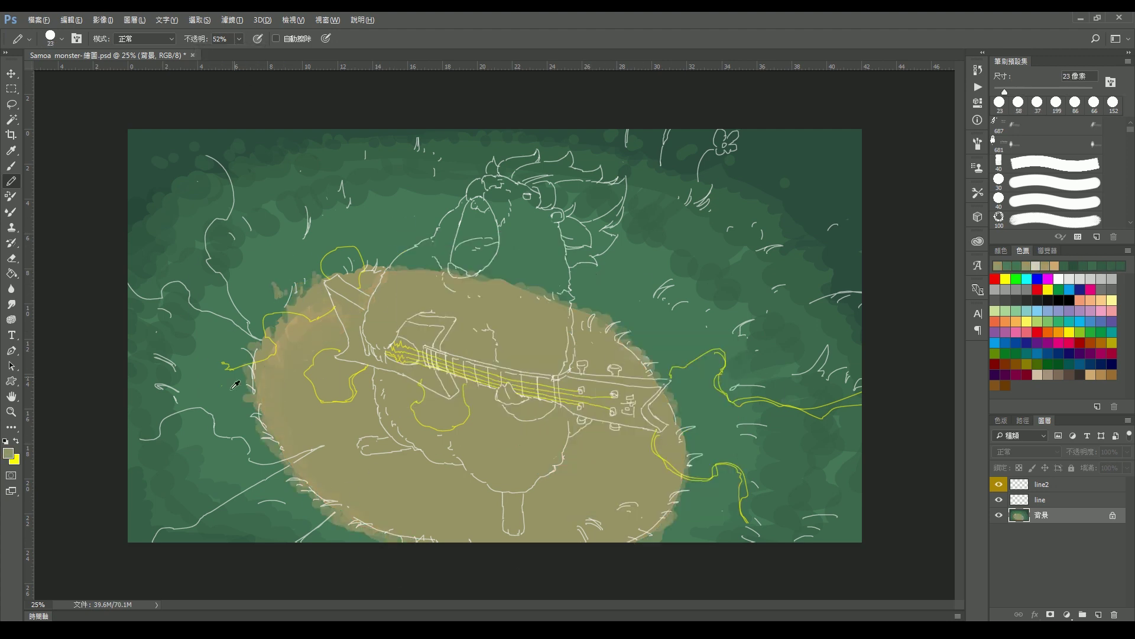
left_click_drag(269, 381, 244, 389)
left_click(346, 521, "alt")
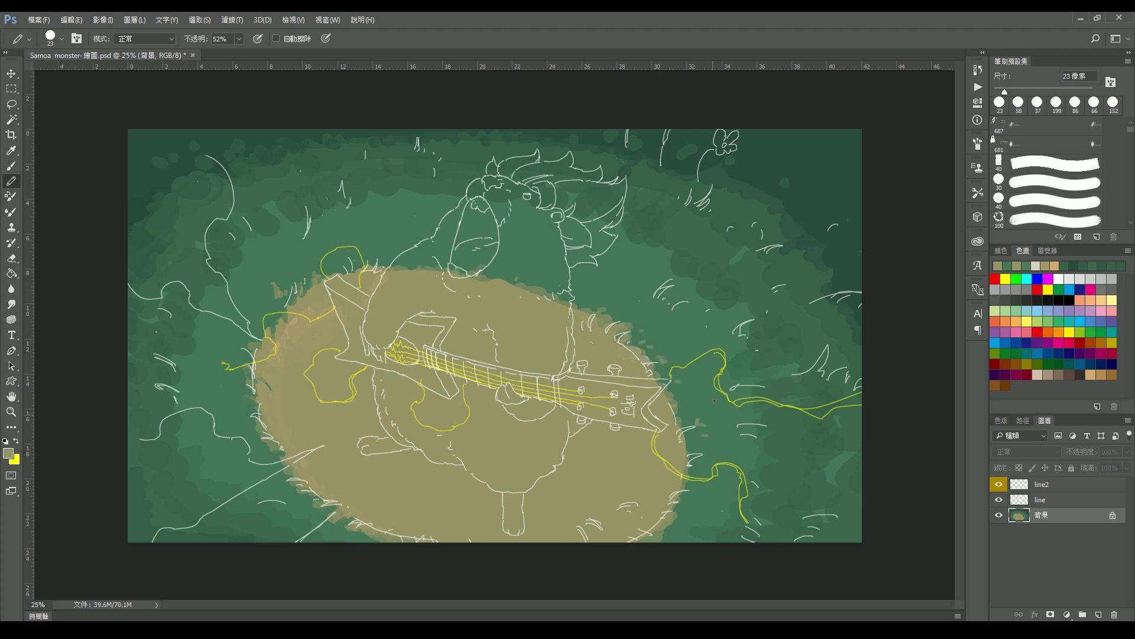
right_click(609, 360)
left_click_drag(255, 331, 317, 512)
right_click(437, 354)
left_click_drag(511, 380, 473, 381)
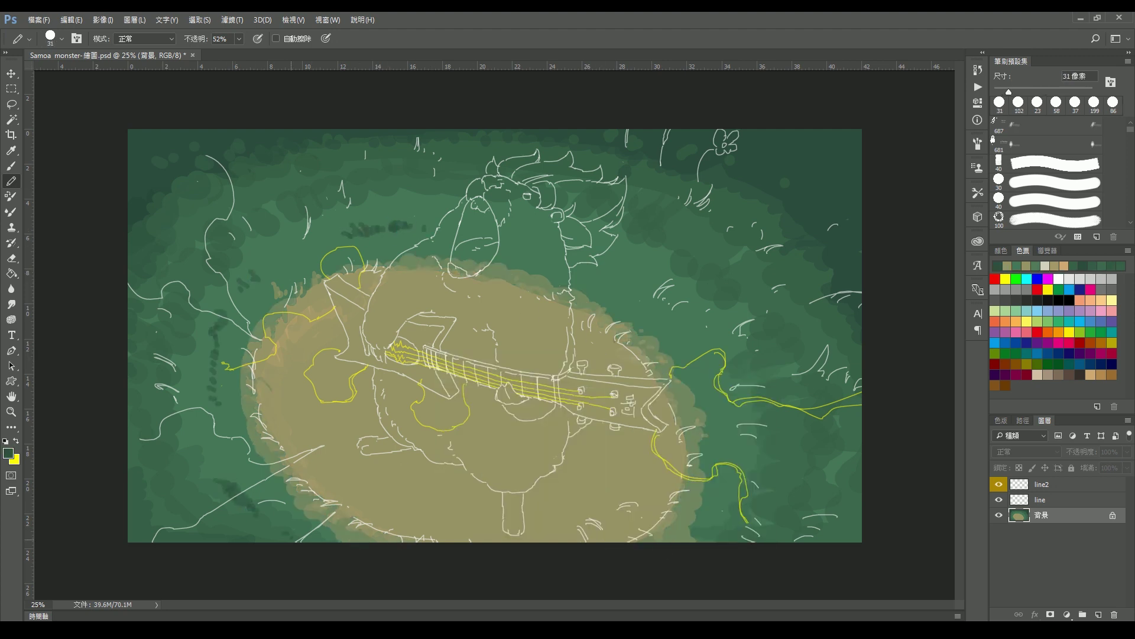
- Sample colours from the canvas and adjust the pencil down to 12 px
left_click(755, 208, "alt")
key("bracketright")
key("bracketright")
key("bracketright")
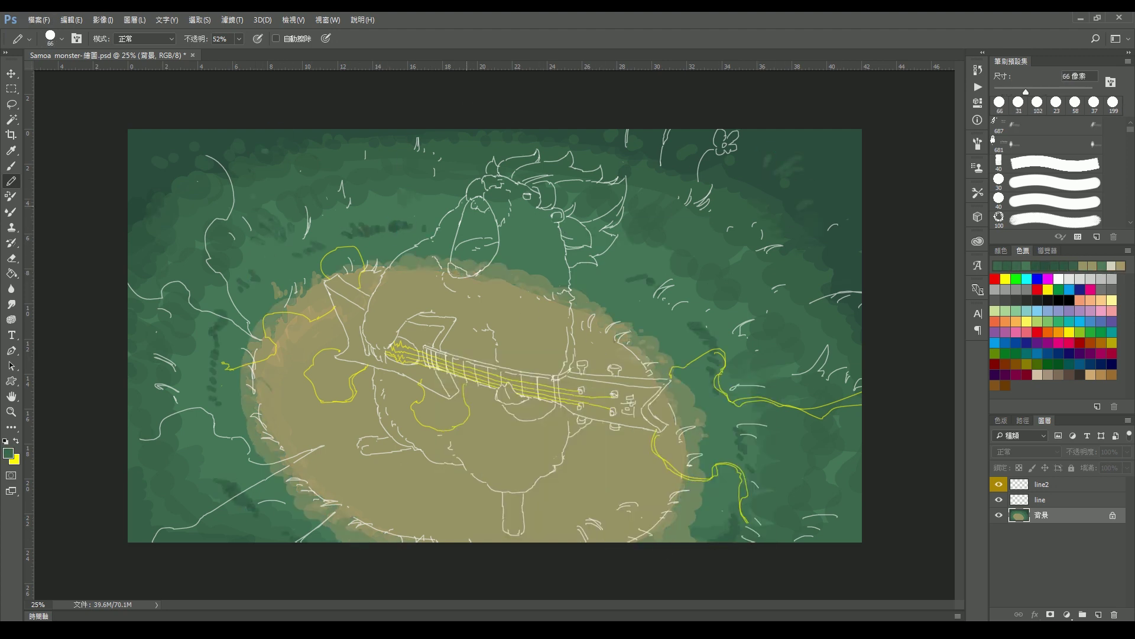
key("bracketleft")
key("bracketleft")
key("bracketleft")
left_click(324, 537, "alt")
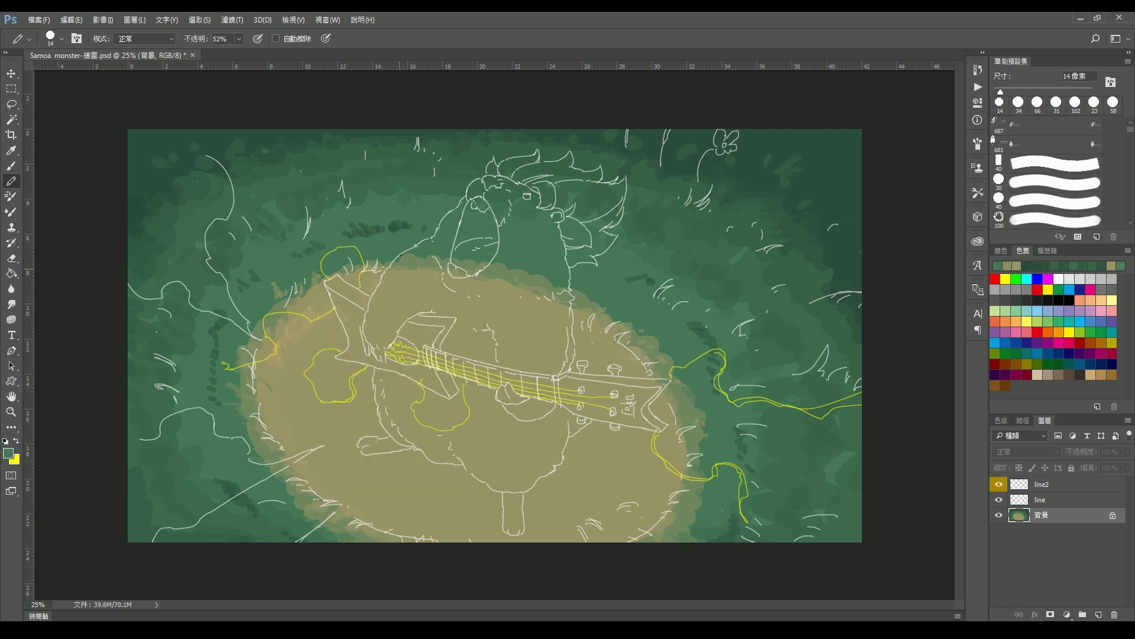
left_click(591, 309, "alt")
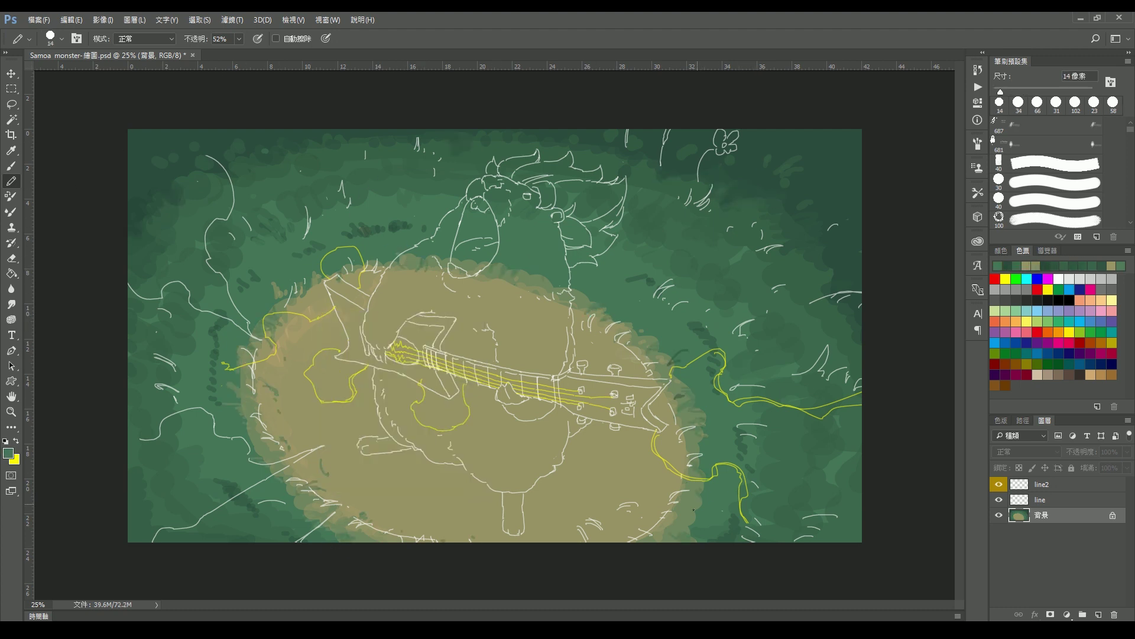
key("bracketright")
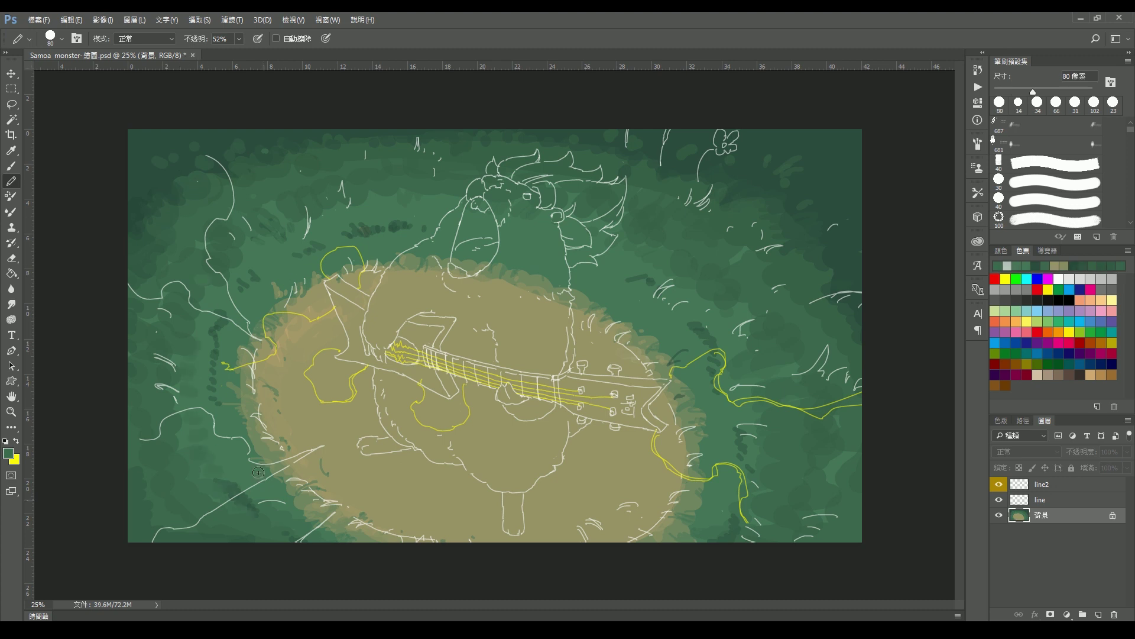
key("bracketleft")
- Sample a darker colour and paint dark strokes along the top corners
left_click(253, 445, "alt")
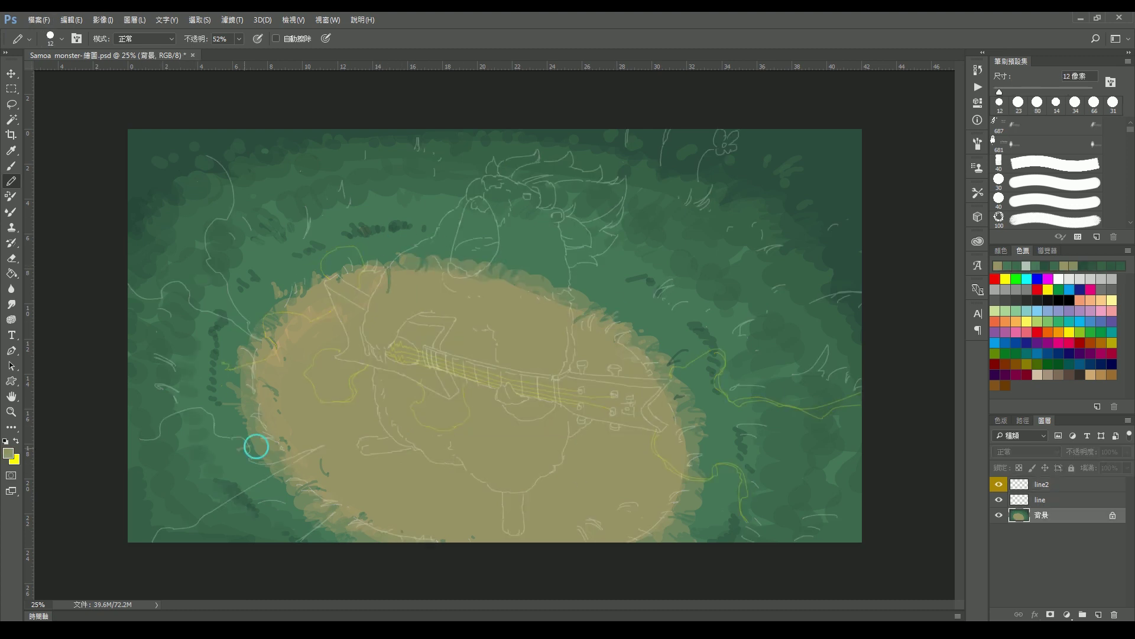
key("i")
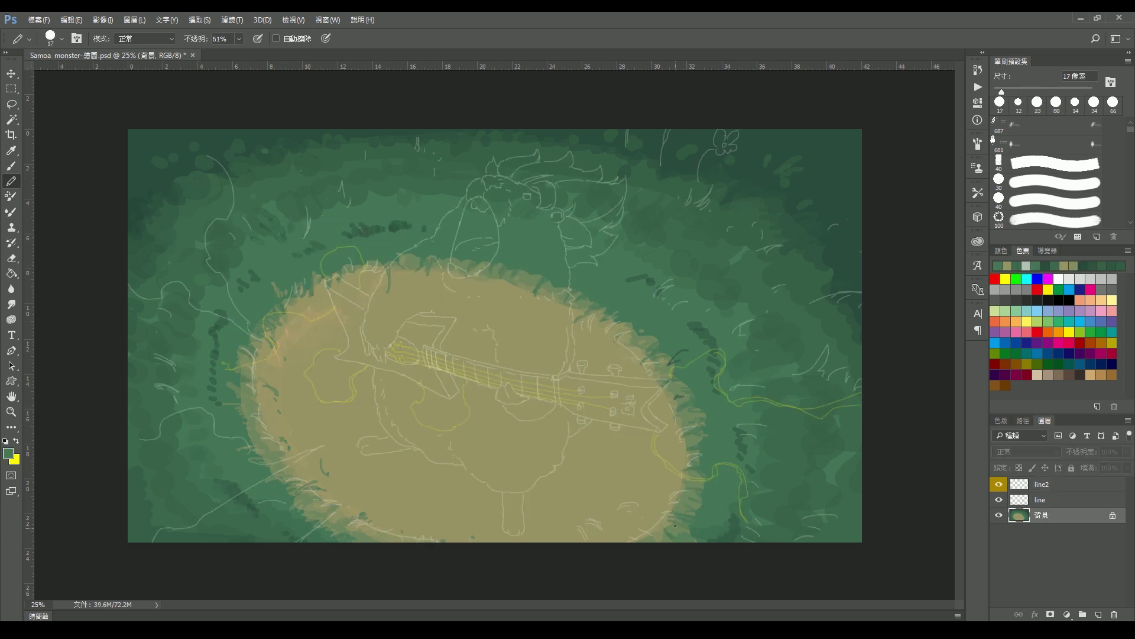
key("Return")
key("b")
mouse_move(132, 229)
left_mouse_down()
mouse_move(667, 142)
mouse_move(840, 284)
left_mouse_up()
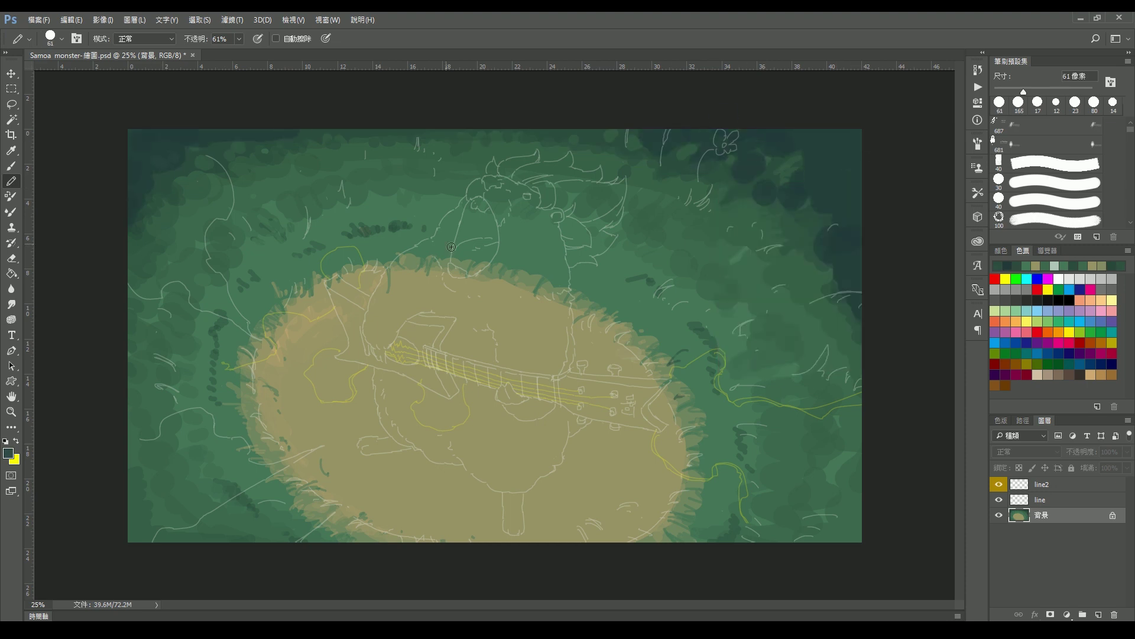
- Paint light yellow grass blades at the upper right and along the oval's upper-left edge
left_click(809, 300, "alt")
key("bracketleft")
key("bracketleft")
key("bracketleft")
key("5")
left_click_drag(644, 222, 634, 243)
left_click_drag(692, 187, 685, 204)
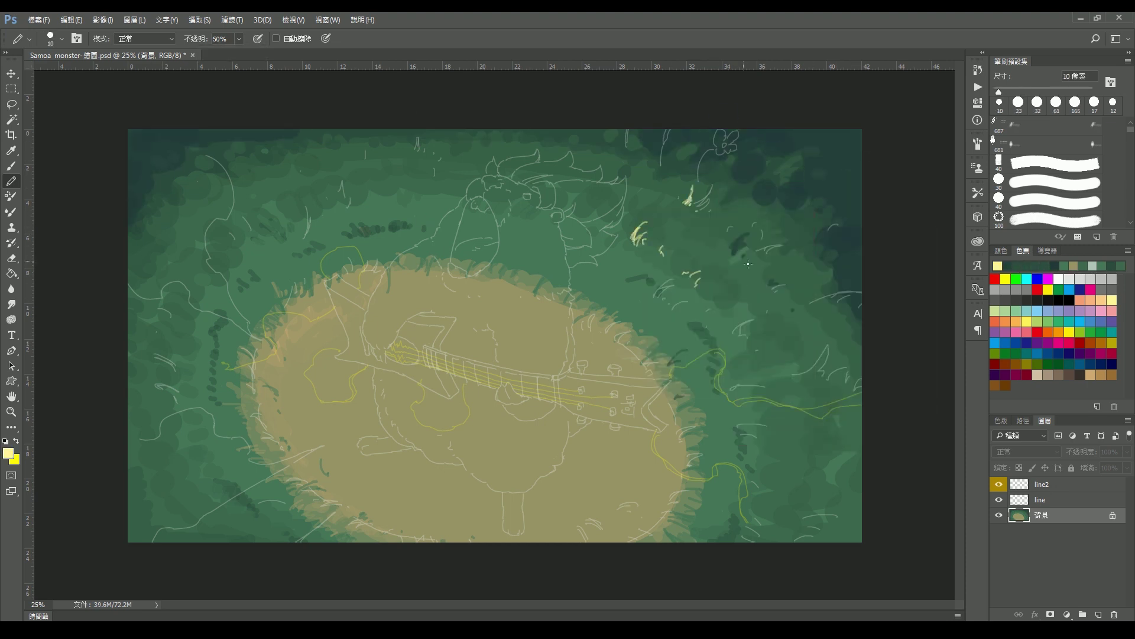
left_click_drag(750, 322, 734, 336)
left_click_drag(291, 236, 310, 220)
left_click_drag(249, 261, 275, 246)
left_click_drag(198, 342, 194, 372)
- With a much larger, low-opacity brush, sweep broad light strokes around the ring
key("2")
key("2")
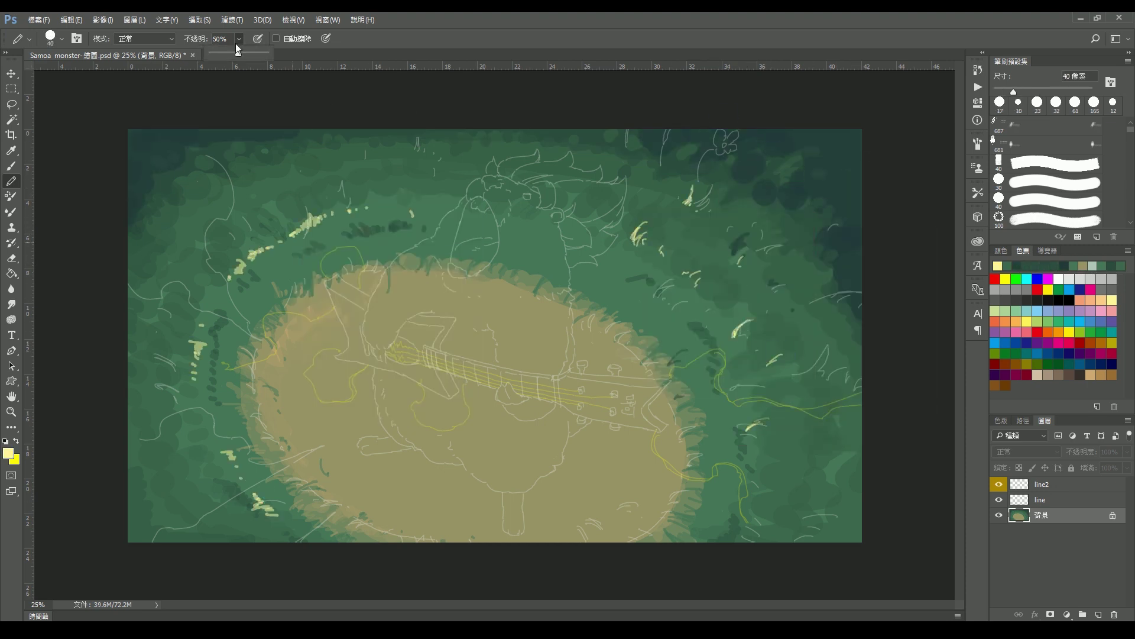
right_click(294, 289)
mouse_move(355, 251)
left_mouse_down()
mouse_move(296, 301)
mouse_move(414, 521)
left_mouse_up()
key("Escape")
left_click_drag(484, 260, 722, 533)
key("1")
key("4")
mouse_move(213, 473)
left_mouse_down()
mouse_move(355, 224)
mouse_move(738, 456)
mouse_move(739, 538)
left_mouse_up()
left_click_drag(236, 521, 414, 172)
left_click_drag(795, 414, 795, 538)
left_click_drag(189, 284, 177, 449)
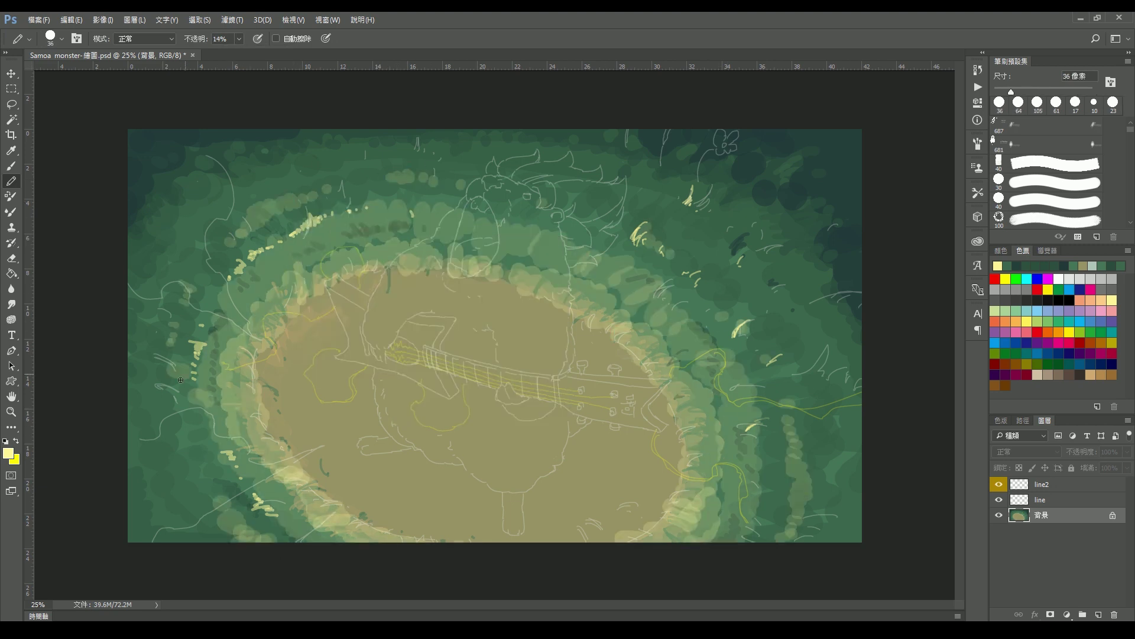
- Sample green, set 74% opacity and a 20 px brush, and stroke the upper-left ring
key("5")
key("4")
left_click(305, 271, "alt")
key("7")
key("4")
key("bracketleft")
key("bracketleft")
left_click_drag(308, 211, 299, 229)
left_click_drag(255, 260, 220, 310)
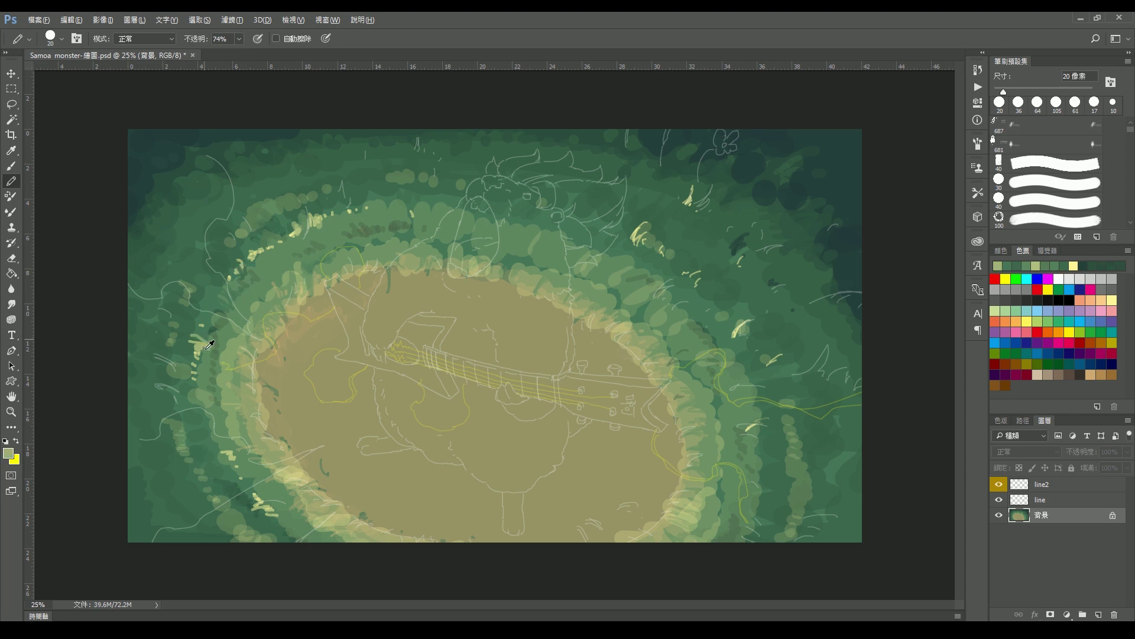
- Add short lighter-green grass strokes around the ring with 12 px and 7 px brushes
key("bracketleft")
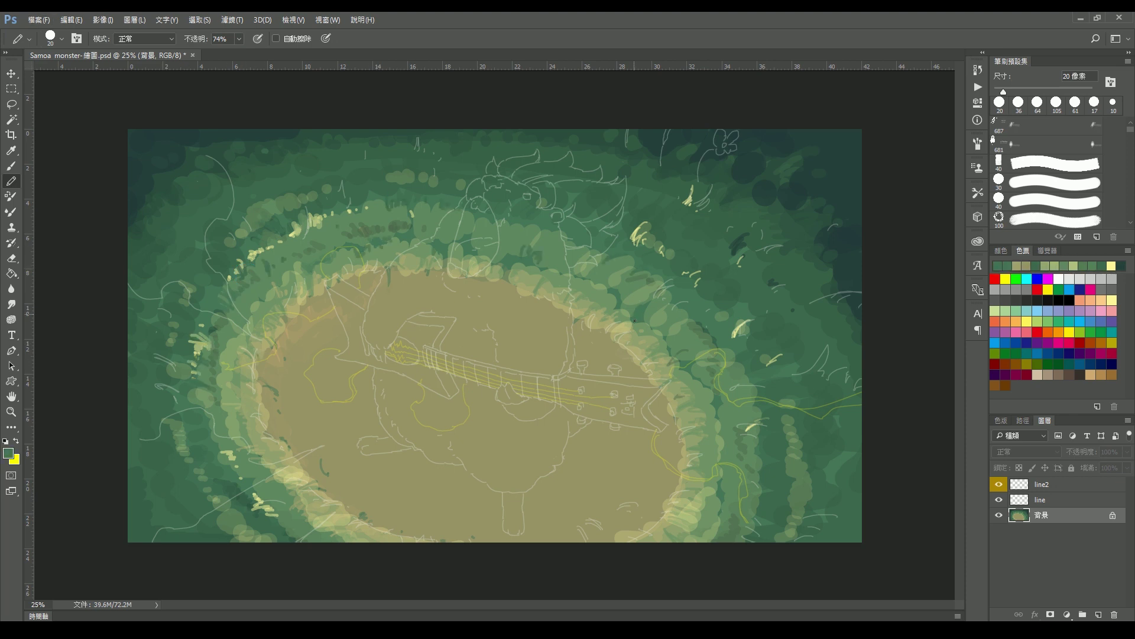
left_click(680, 378, "alt")
left_click_drag(715, 391, 677, 444)
key("bracketleft")
mouse_move(689, 486)
left_mouse_down()
mouse_move(671, 497)
mouse_move(629, 492)
left_mouse_up()
left_click_drag(606, 505, 596, 514)
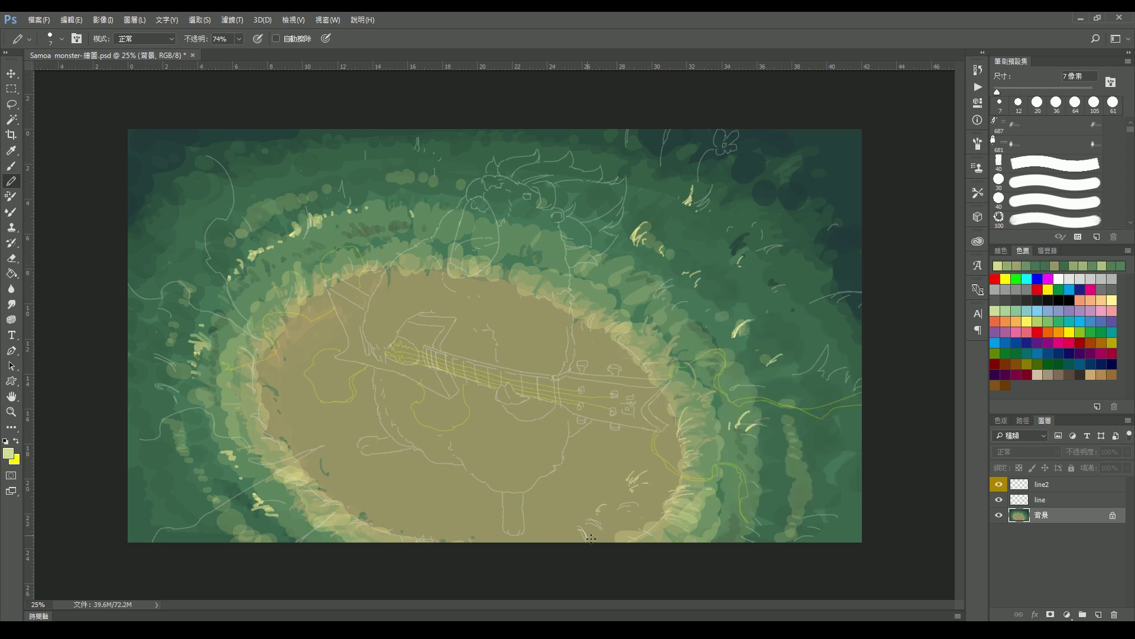
left_click_drag(362, 296, 357, 309)
mouse_move(600, 302)
left_mouse_down()
mouse_move(590, 328)
mouse_move(605, 334)
left_mouse_up()
left_click_drag(688, 399, 677, 418)
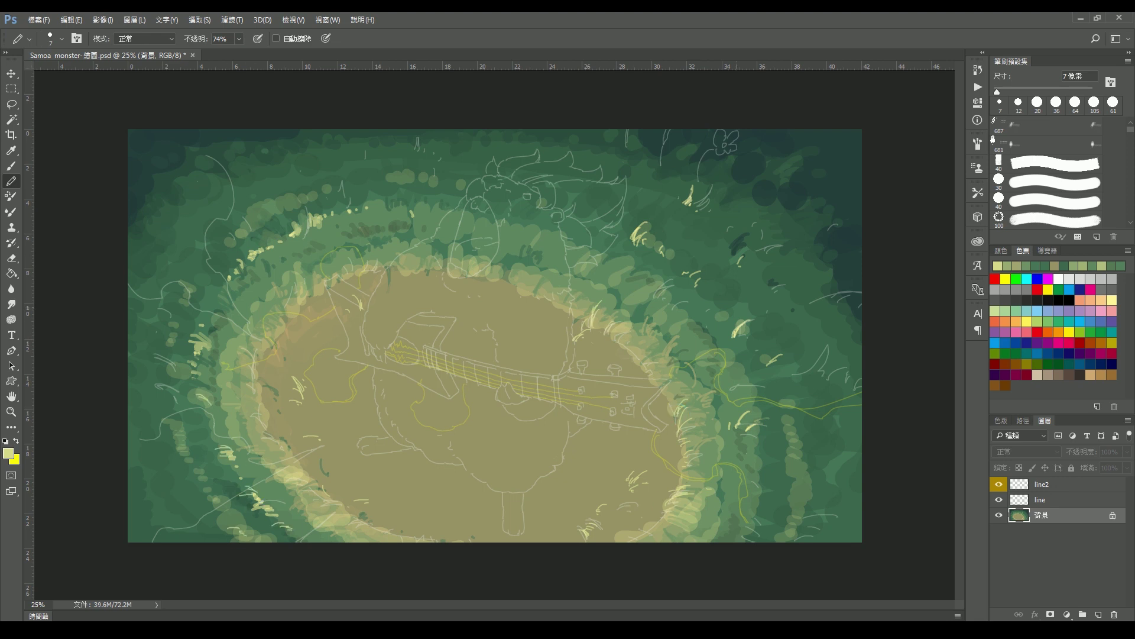
left_click_drag(704, 269, 693, 282)
- Set the pencil to 58% opacity and a 78 px size
right_click(527, 244)
right_click(692, 332)
key("Escape")
right_click(220, 160)
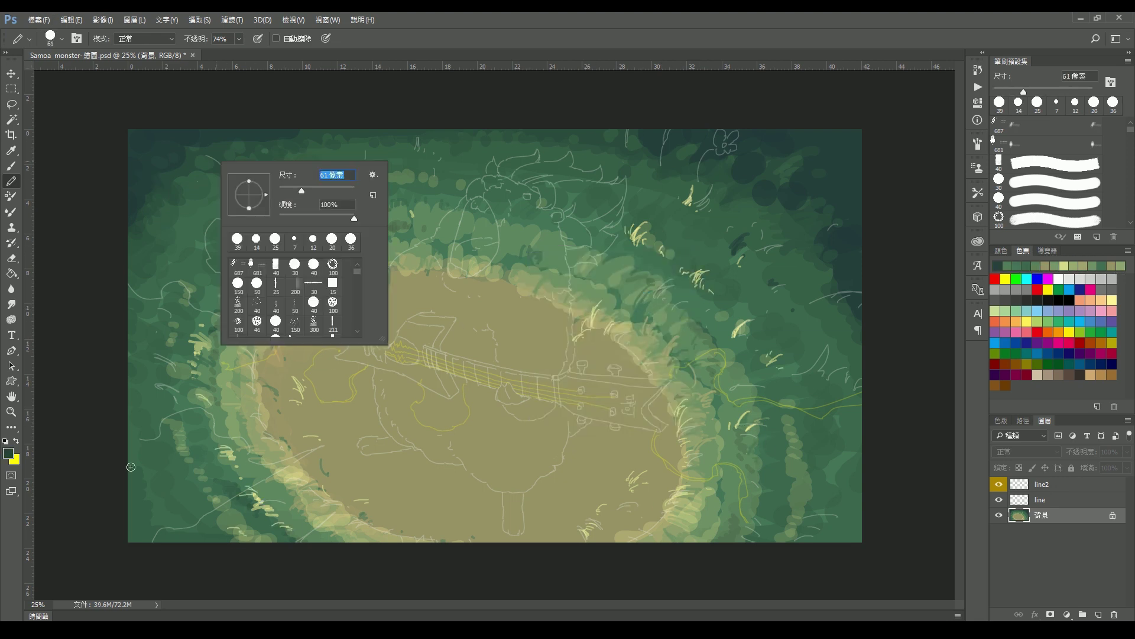
key("Escape")
key("5")
key("8")
- Darken the left, right and top-left edges of the canvas with dark strokes
left_click_drag(851, 323, 845, 379)
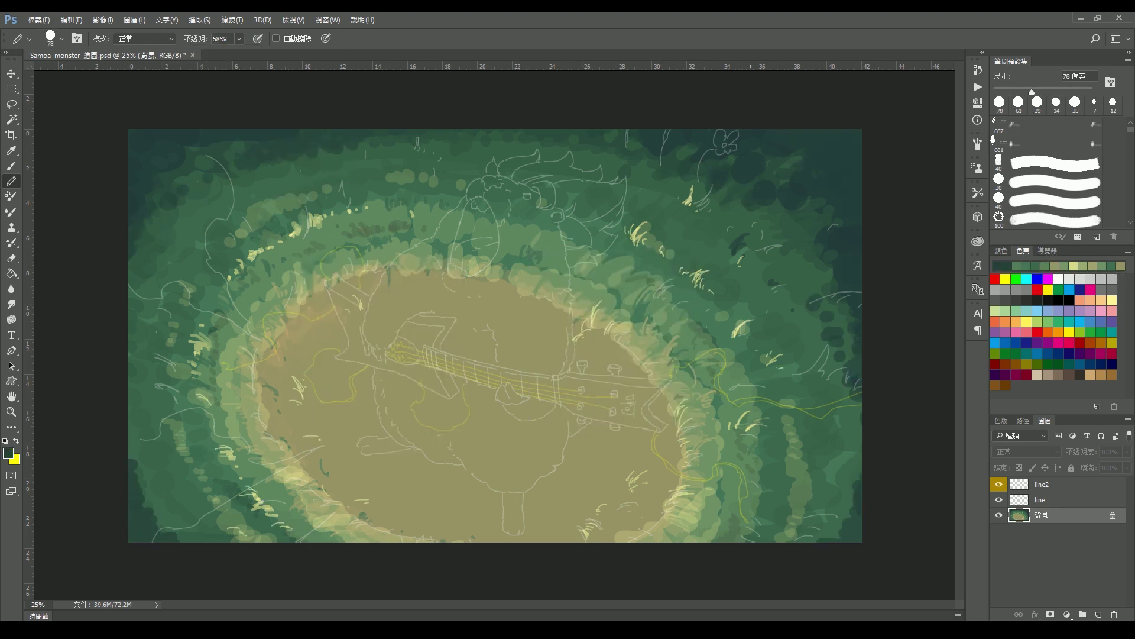
left_click_drag(133, 384, 135, 459)
left_click_drag(169, 228, 153, 240)
left_click_drag(215, 468, 139, 538)
left_click_drag(139, 311, 131, 428)
left_click_drag(240, 189, 148, 295)
left_click_drag(449, 142, 225, 189)
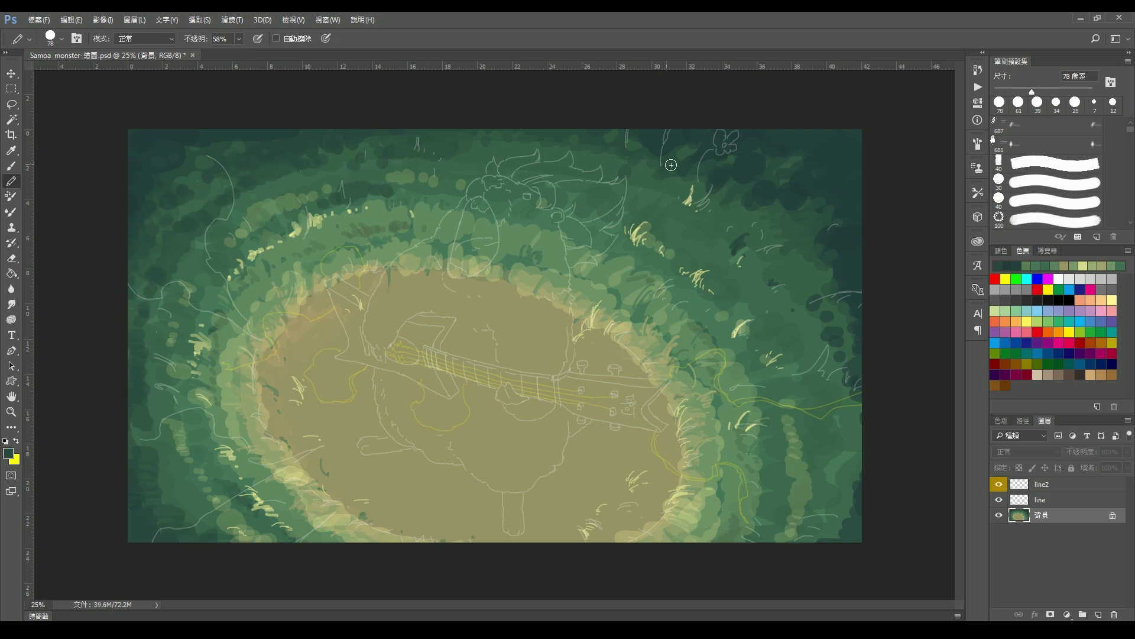
left_click_drag(769, 225, 846, 503)
- Raise the opacity to 68% and choose a 10 px brush
key("6")
key("8")
right_click(346, 191)
double_click(362, 243)
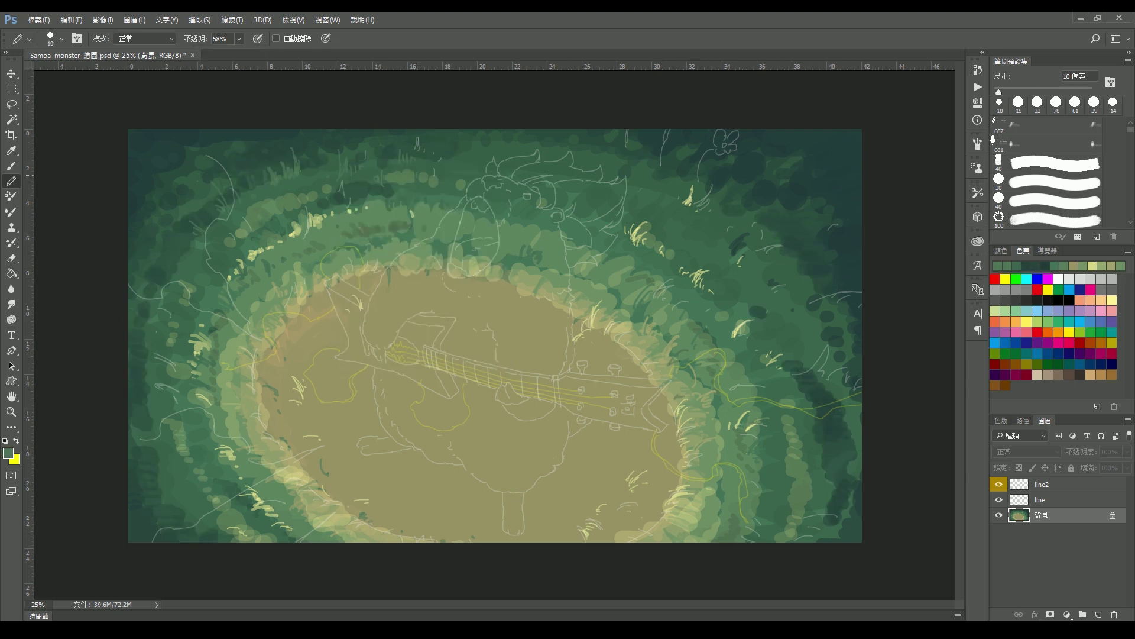
- Add a new empty layer and set the foreground colour to a light grey-beige
left_click(1099, 614)
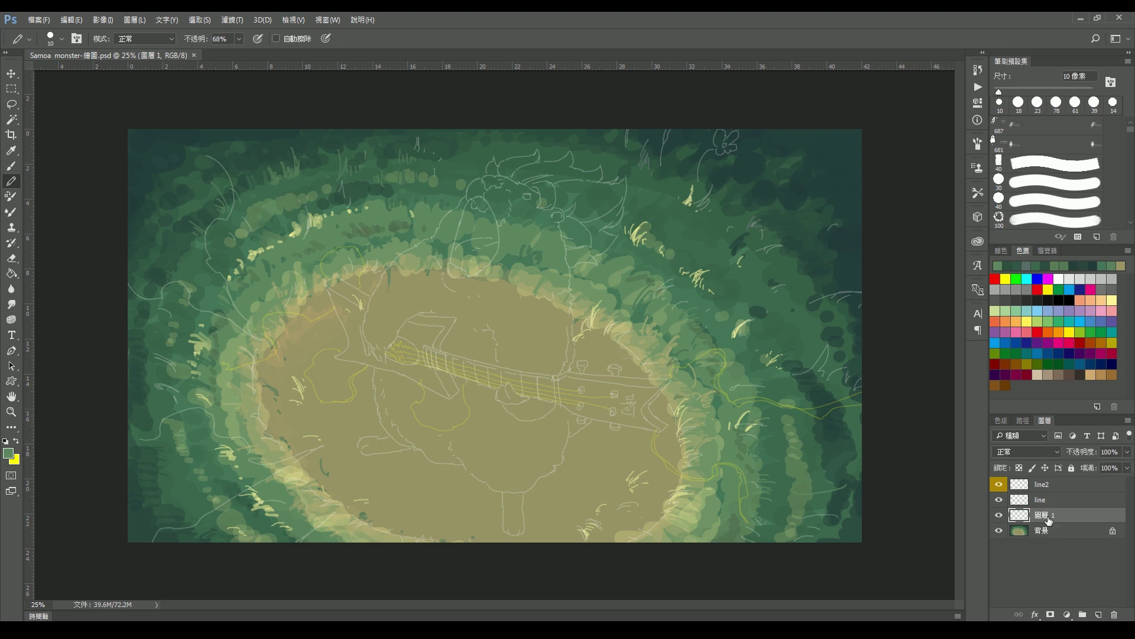
key("i")
left_click(8, 453)
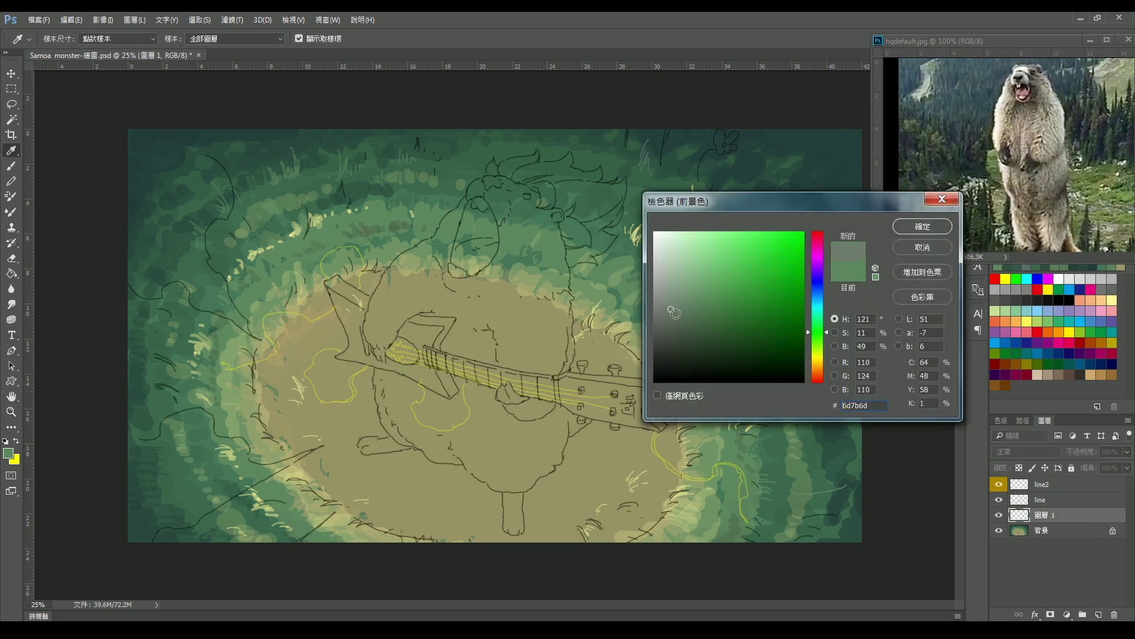
left_click(671, 253)
left_click(922, 226)
key("b")
- Outline the marmot and guitar with a 14 px pencil and fill the silhouette grey-beige
mouse_move(444, 230)
left_mouse_down()
mouse_move(490, 178)
mouse_move(385, 286)
mouse_move(376, 373)
mouse_move(387, 452)
mouse_move(522, 490)
mouse_move(592, 420)
left_mouse_up()
right_click(441, 243)
left_click_drag(668, 382, 594, 421)
mouse_move(491, 175)
left_mouse_down()
mouse_move(539, 154)
mouse_move(603, 184)
mouse_move(615, 248)
mouse_move(569, 284)
mouse_move(568, 373)
left_mouse_up()
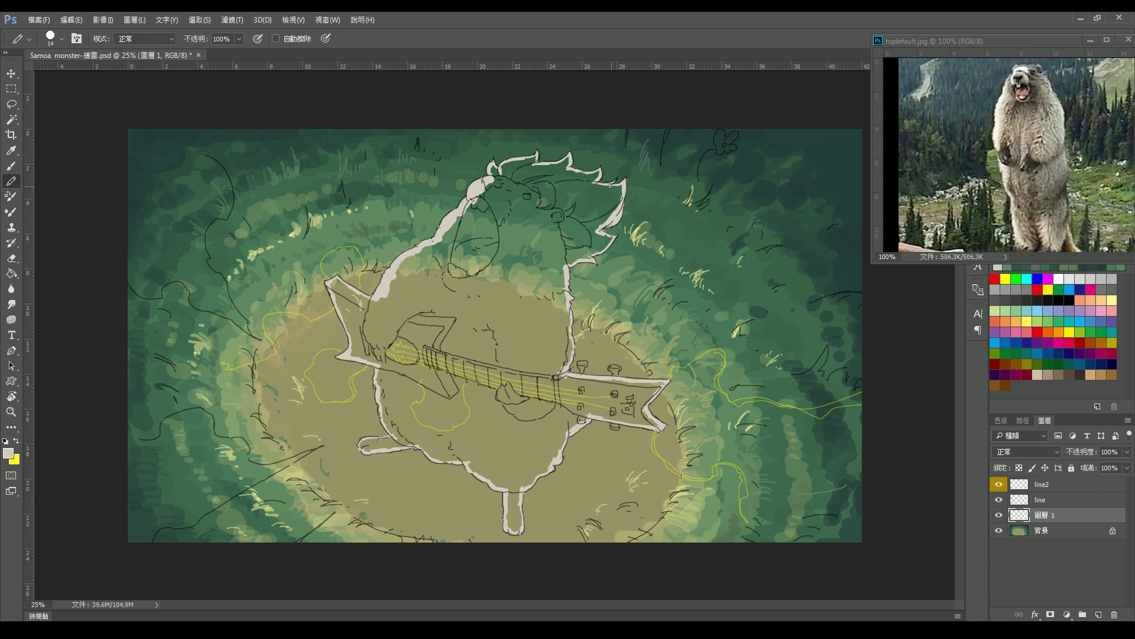
left_click(593, 253)
- Pick bright yellow and paint the marmot's hair with a larger brush
left_click(1018, 467)
left_click(8, 453)
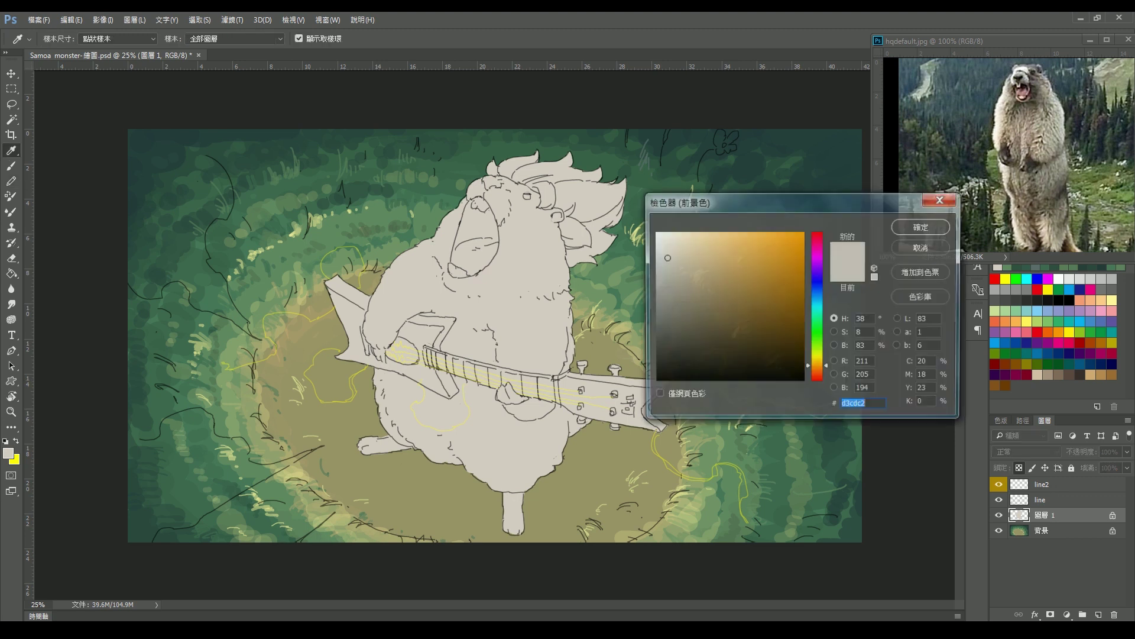
left_click(883, 222)
right_click(470, 213)
left_click_drag(497, 166, 603, 220)
- Paint brown shading over the marmot's head, face and the area beside the hair
key("5")
key("6")
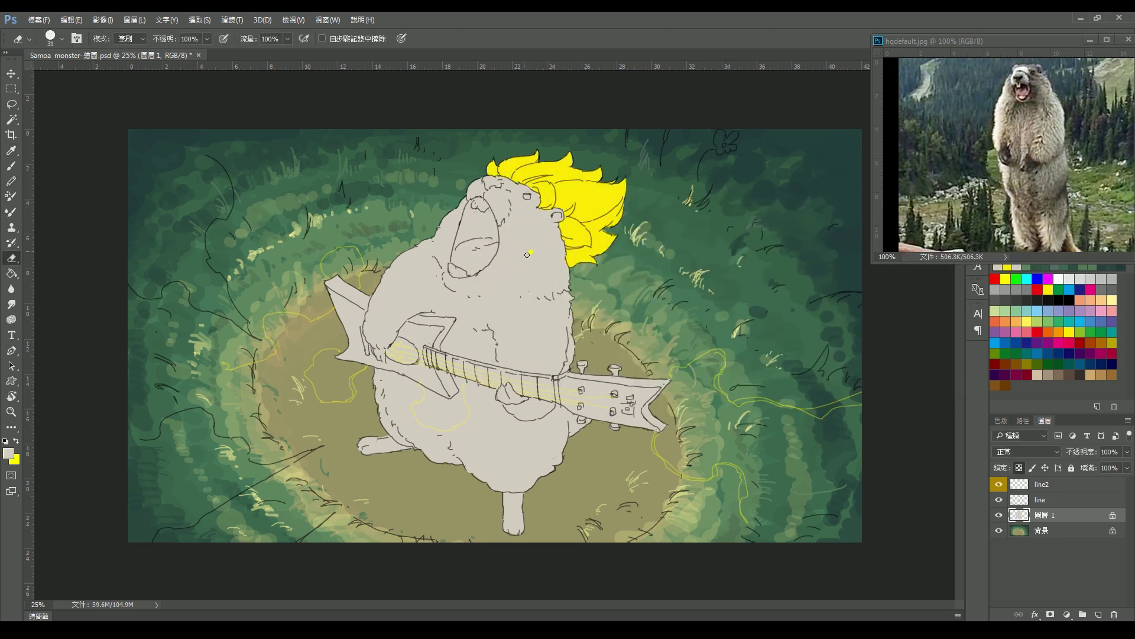
right_click(394, 191)
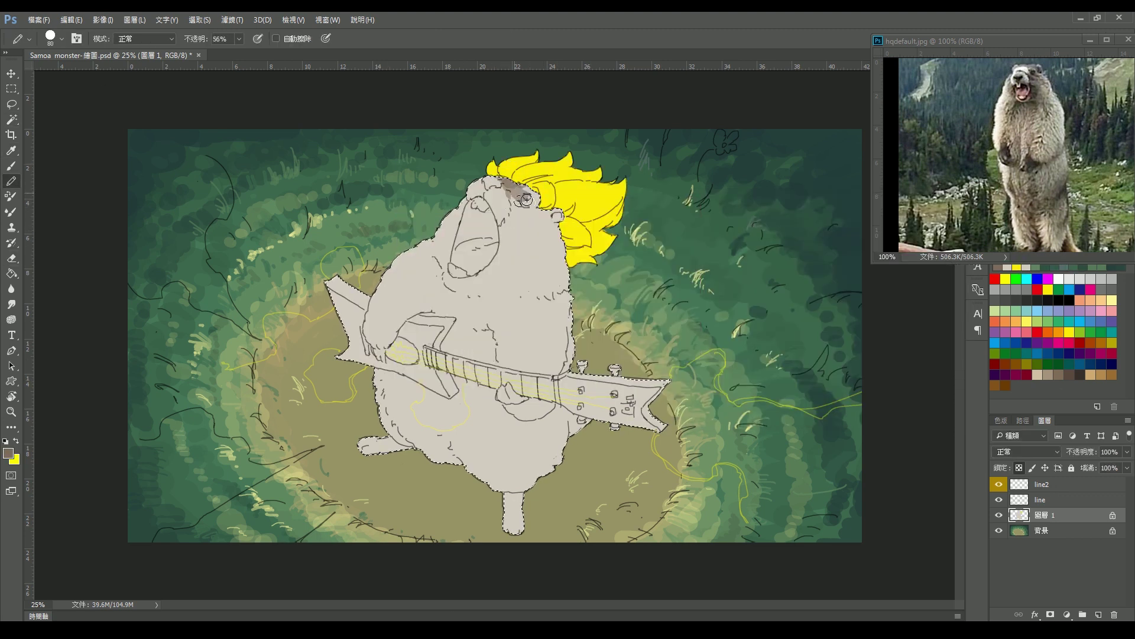
left_click_drag(503, 187, 535, 198)
right_click(498, 205)
left_click_drag(593, 229, 569, 231)
key("Return")
left_click_drag(434, 183, 467, 261)
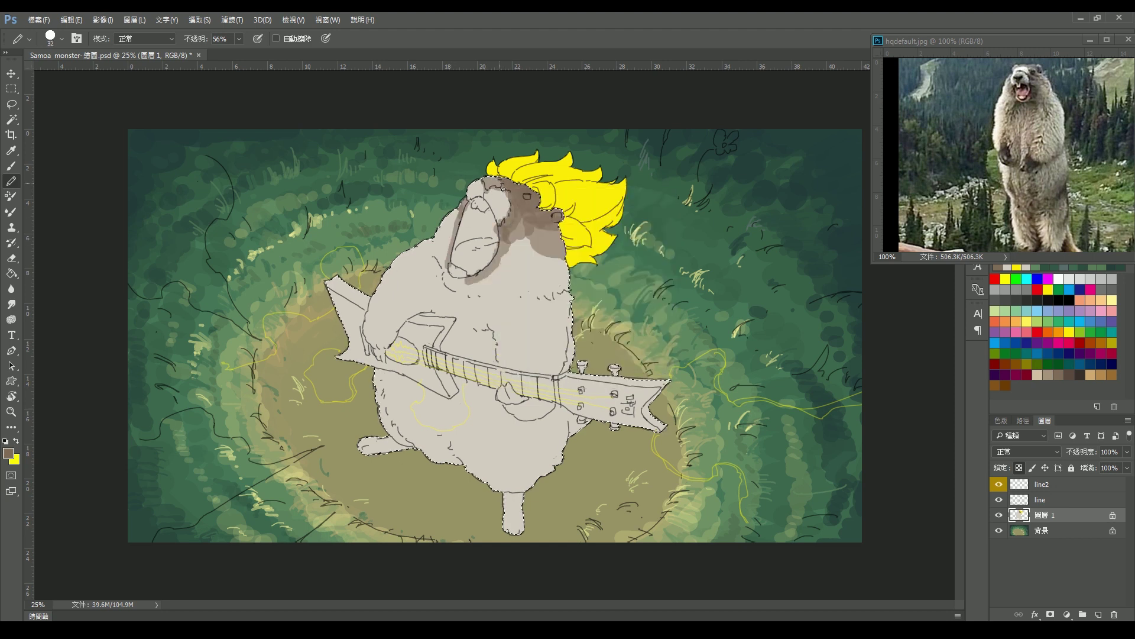
mouse_move(482, 180)
left_mouse_down()
mouse_move(555, 231)
mouse_move(565, 251)
left_mouse_up()
- Add tan shading across the body and brown along its right edge
left_click(494, 226, "alt")
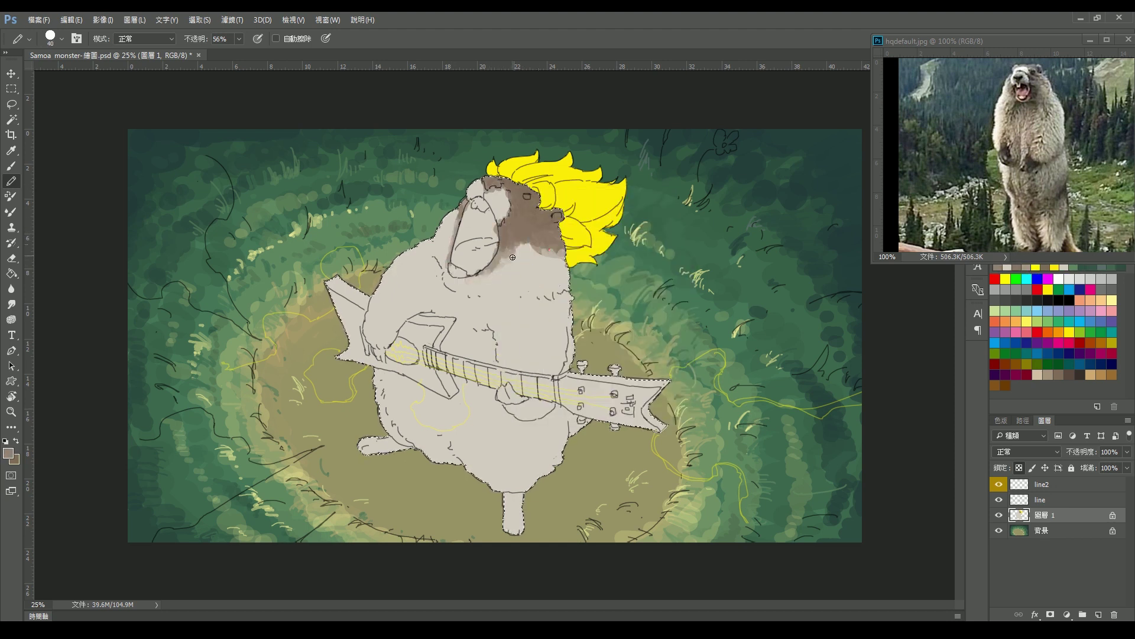
mouse_move(438, 289)
left_mouse_down()
mouse_move(471, 318)
mouse_move(514, 254)
left_mouse_up()
left_click(525, 240, "alt")
left_click_drag(582, 284, 601, 348)
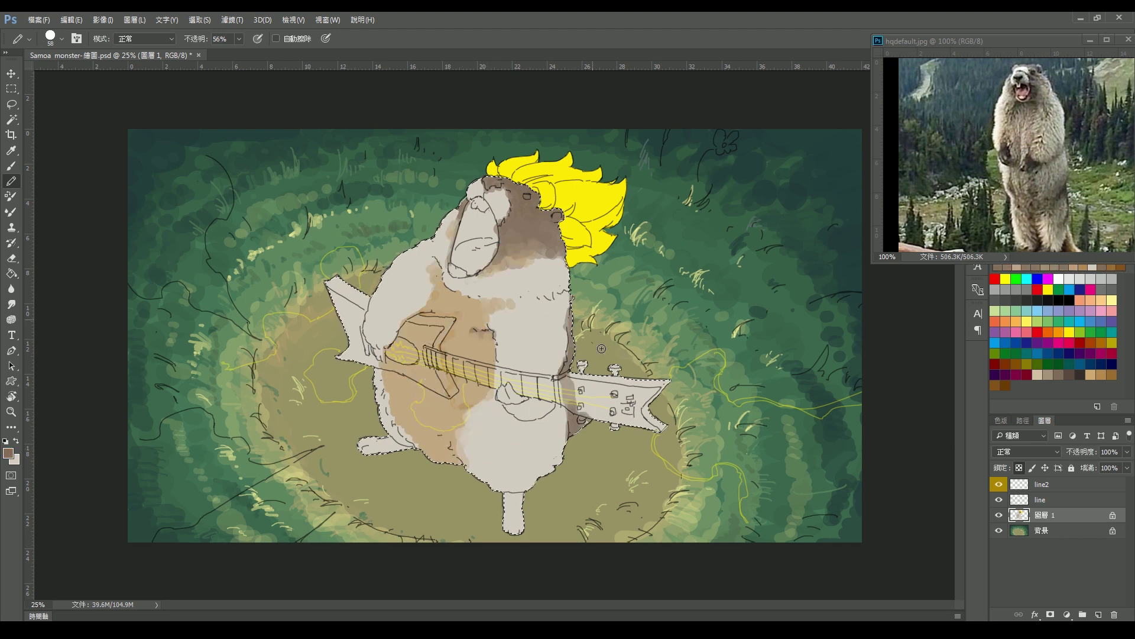
- Paint the paw and lower leg dark brown, and add light grey fur along the right edge
key("bracketleft")
key("bracketleft")
key("bracketleft")
left_click_drag(501, 390, 519, 400)
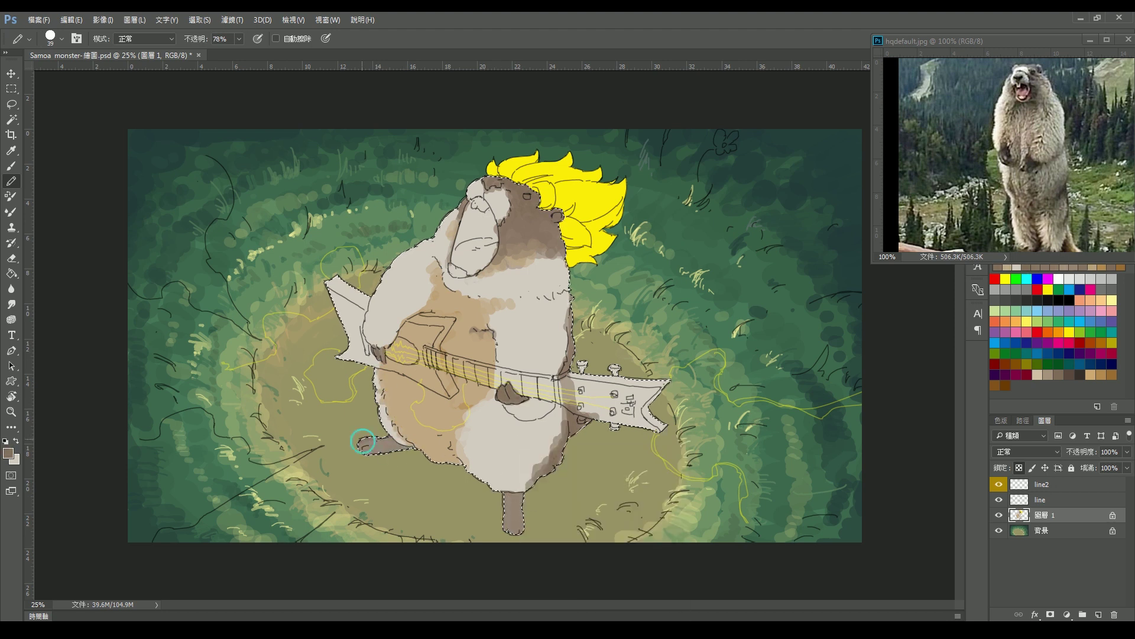
key("bracketleft")
key("bracketleft")
left_click_drag(512, 496, 514, 529)
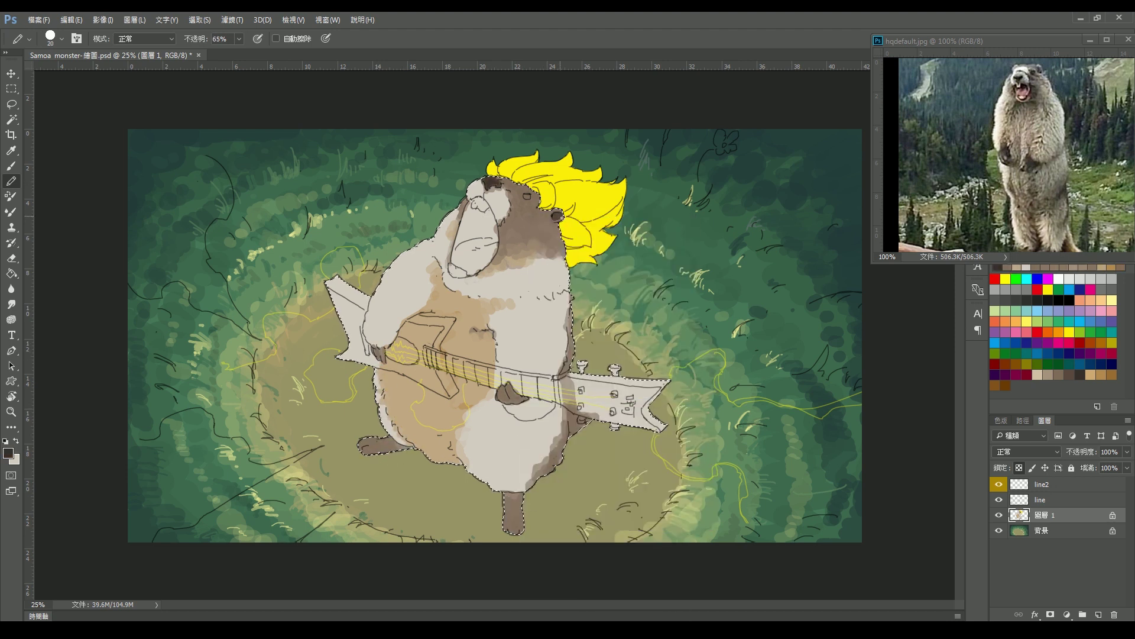
left_click(569, 277, "alt")
left_click_drag(569, 276, 572, 362)
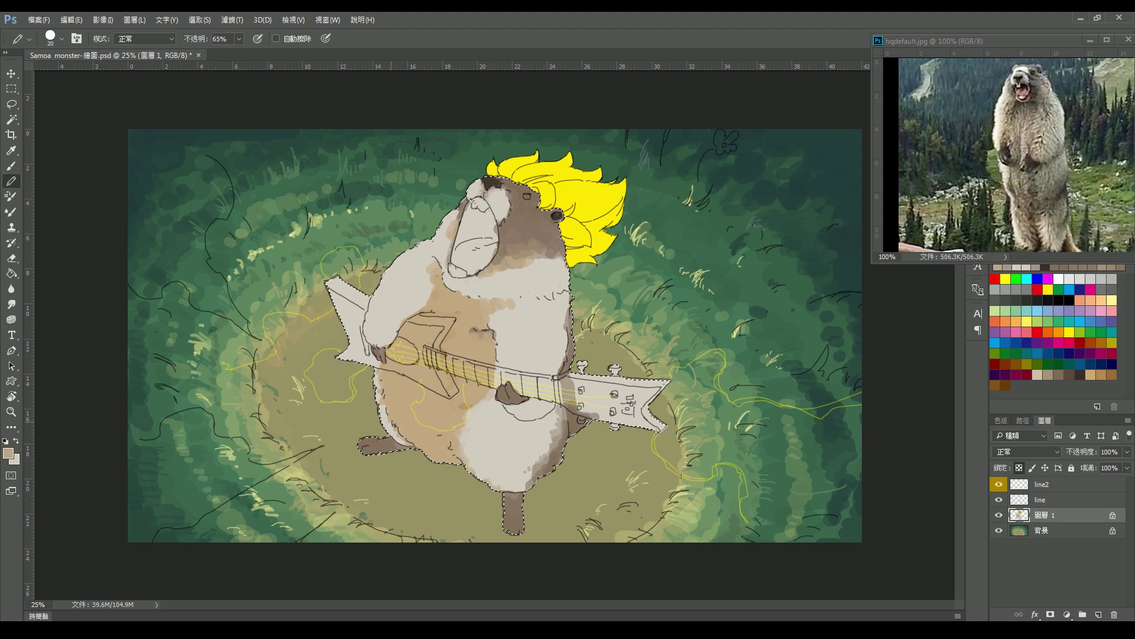
left_click_drag(569, 272, 571, 307)
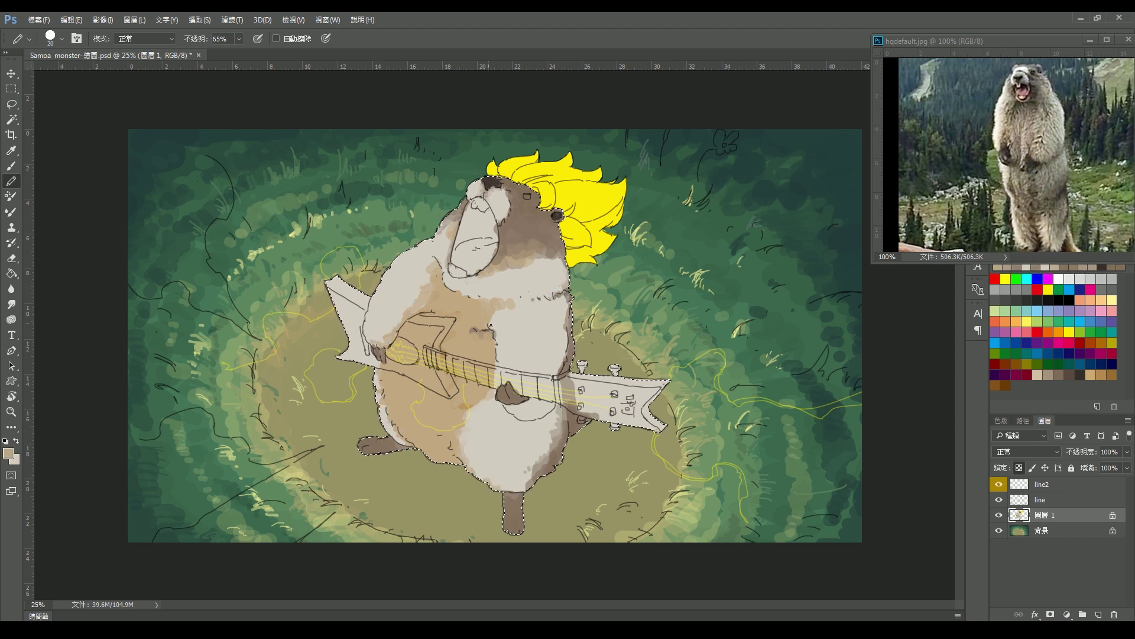
- Sample dark and body colours and set the brush size to 21
right_click(535, 216)
key("Return")
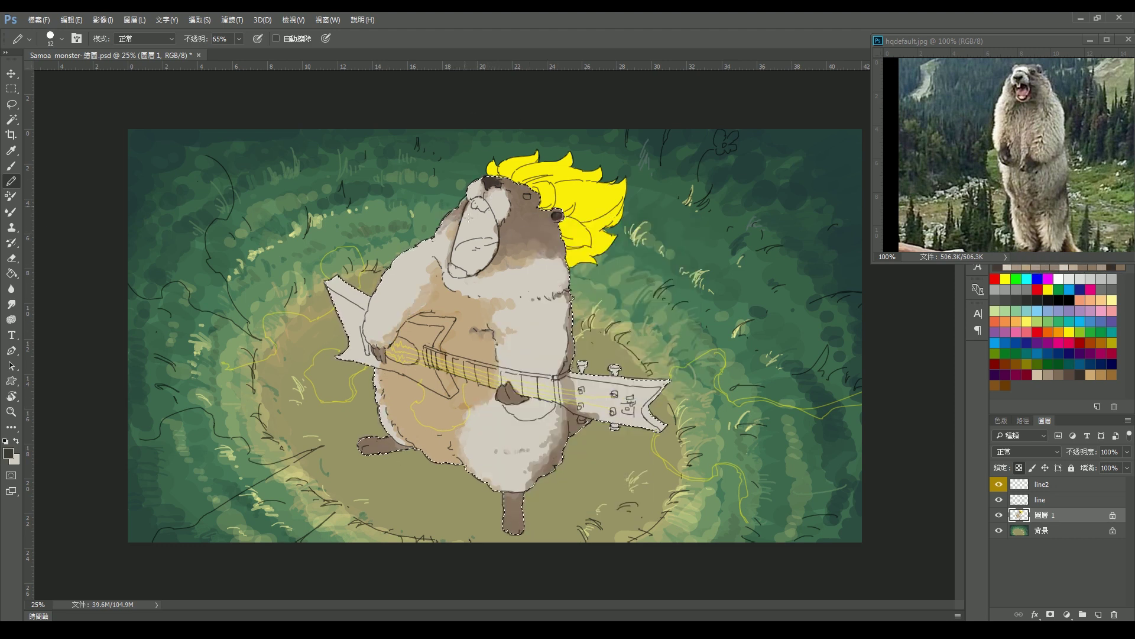
left_click(512, 395, "alt")
right_click(551, 310)
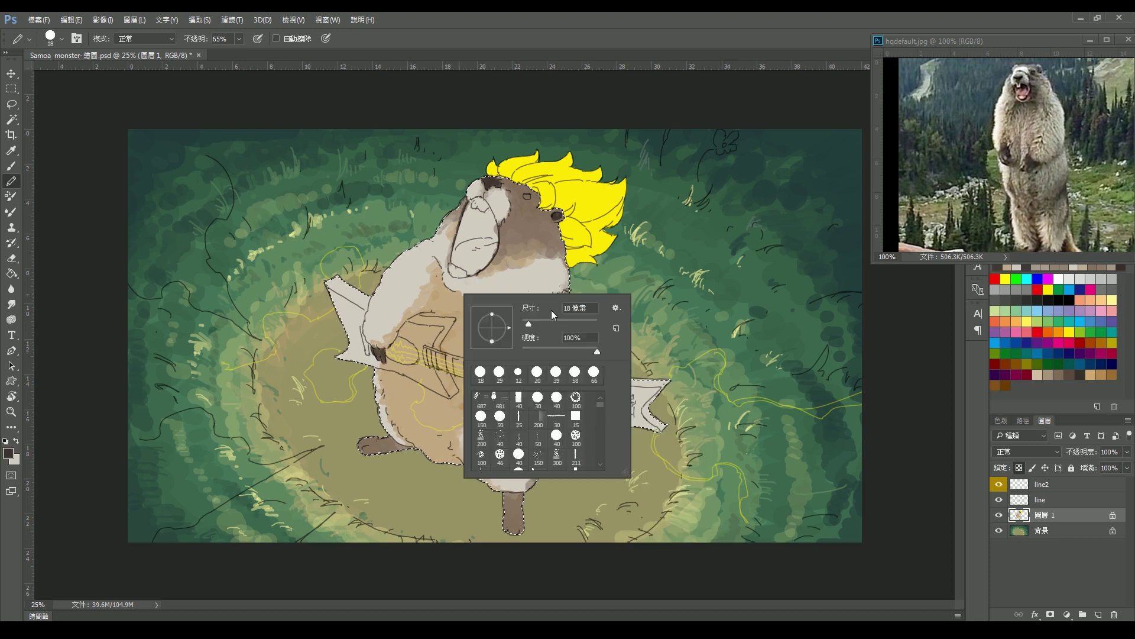
key("Return")
left_click(367, 330, "alt")
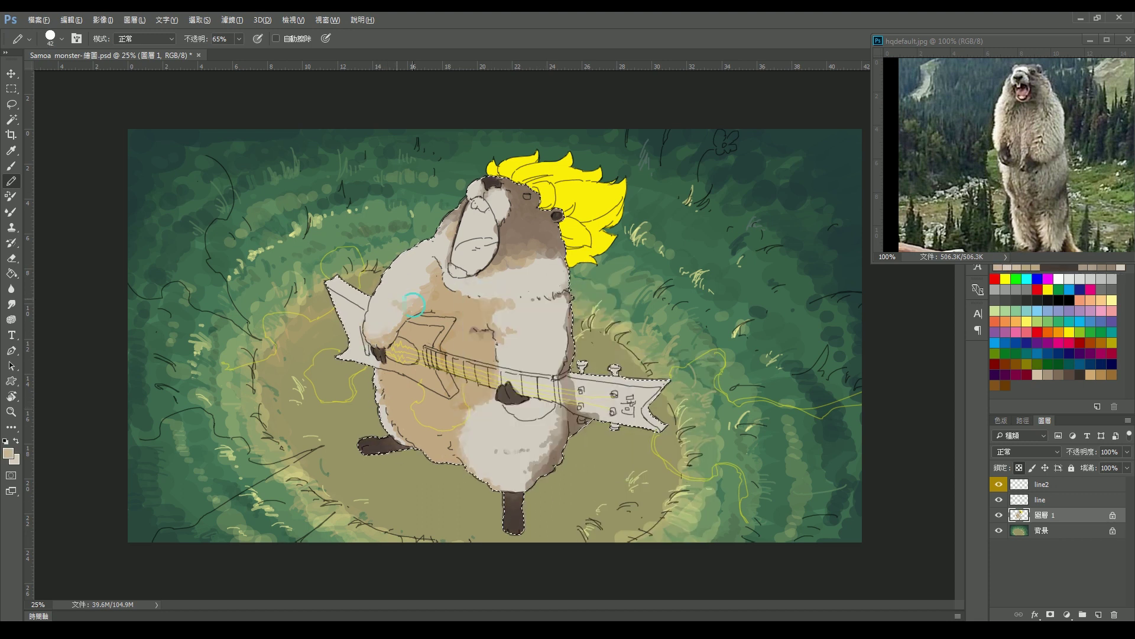
right_click(544, 234)
key("Return")
left_click(537, 307, "alt")
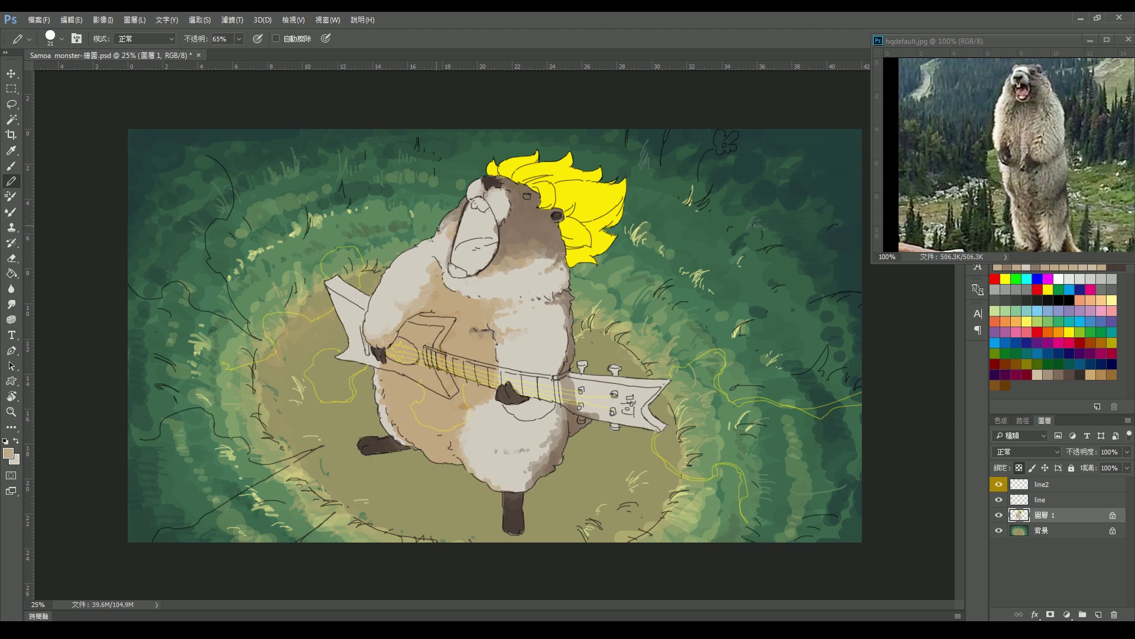
- Paint the open mouth mauve-pink with near-white teeth inside
left_click(716, 290)
key("Return")
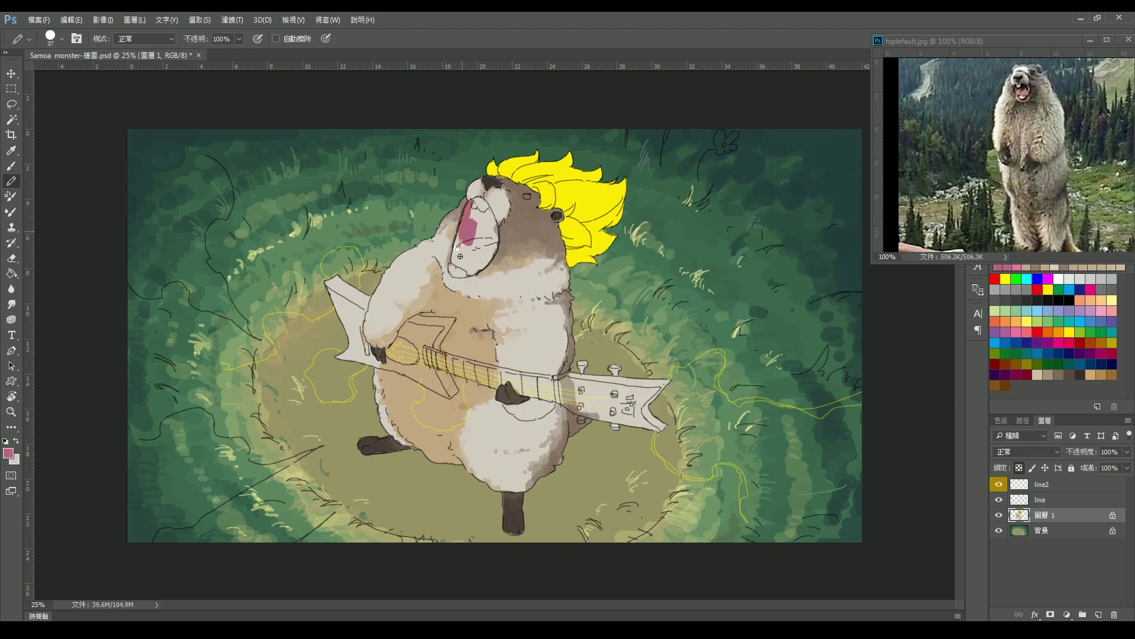
left_click_drag(478, 213, 470, 269)
key("Return")
left_click_drag(480, 204, 482, 260)
left_click(8, 453)
key("Return")
right_click(475, 280)
key("Escape")
- Sample the hair yellow, the eye's dark tone and a light tan, and enlarge the brush slightly
left_click(1004, 278)
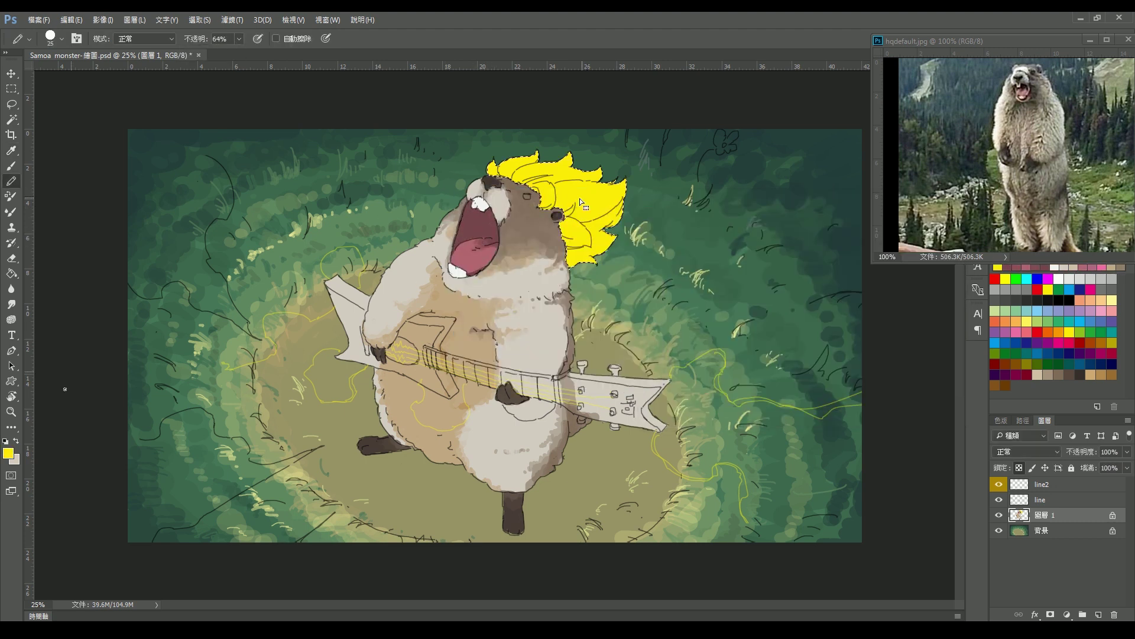
key("g")
key("b")
left_click(529, 200, "alt")
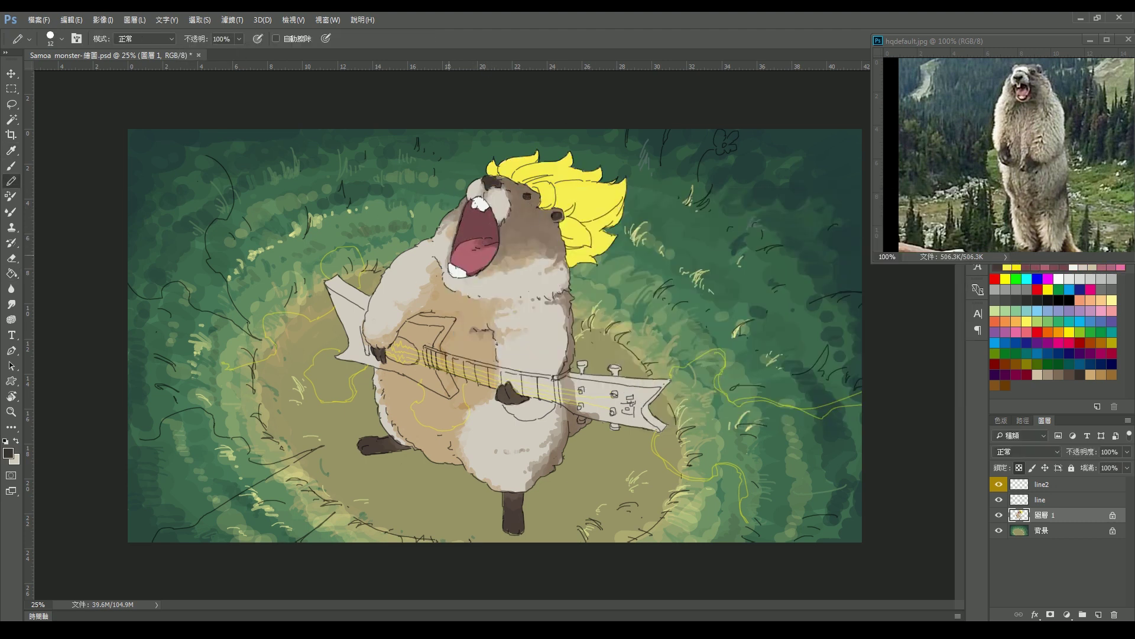
left_click(559, 219, "alt")
key("bracketright")
left_click_drag(579, 441, 574, 439)
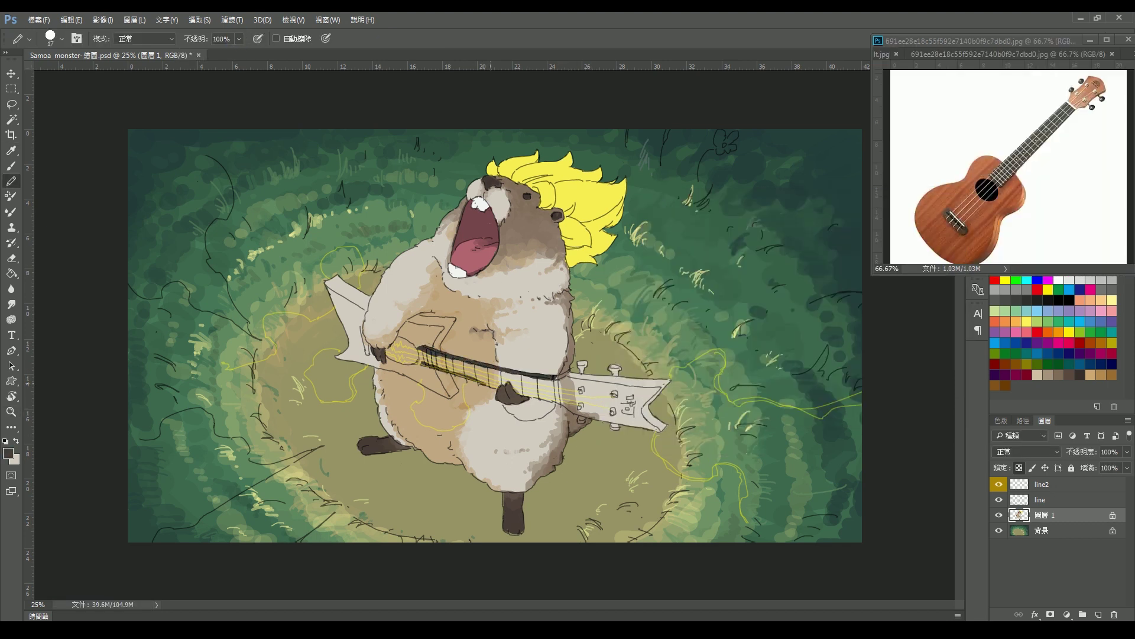
- Hide the line2 lightning sketch, paint the fretboard dark grey, and lock transparency
left_click(998, 484)
mouse_move(581, 382)
left_mouse_down()
mouse_move(429, 357)
mouse_move(565, 387)
mouse_move(591, 378)
mouse_move(650, 408)
left_mouse_up()
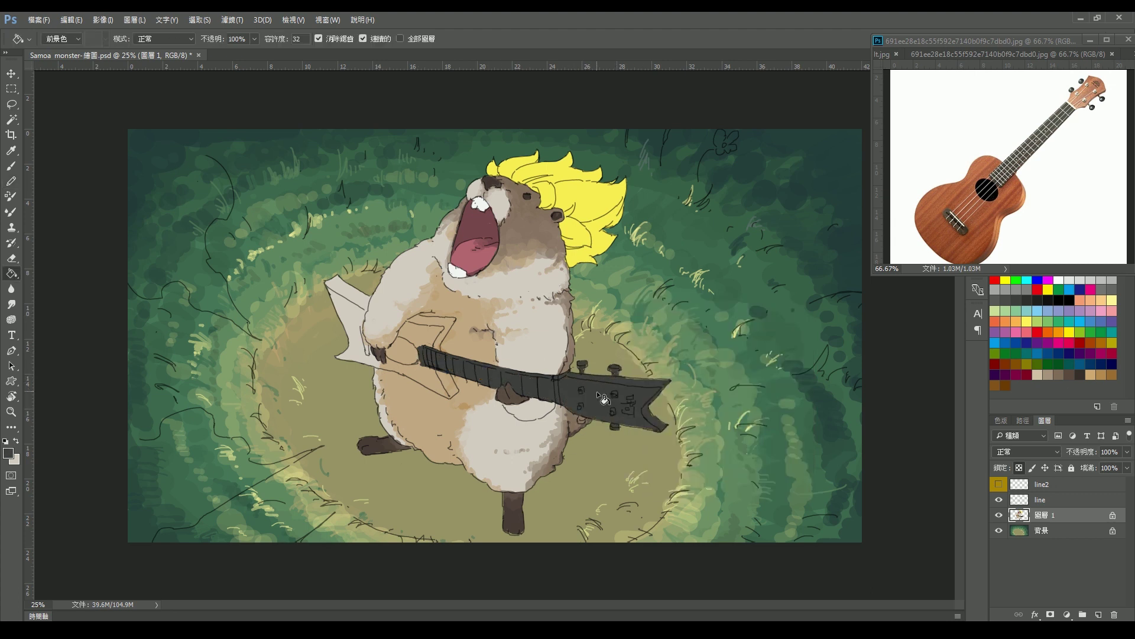
key("slash")
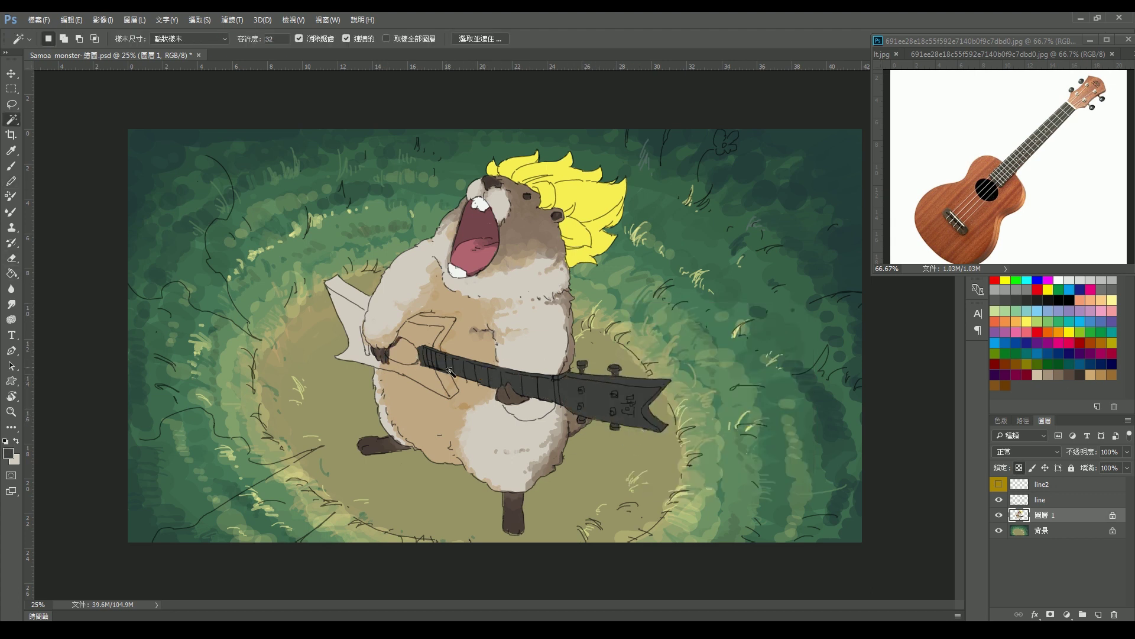
- Fill the guitar body yellow, recolour it brown, and add a white band across the neck
left_click(348, 305, "alt")
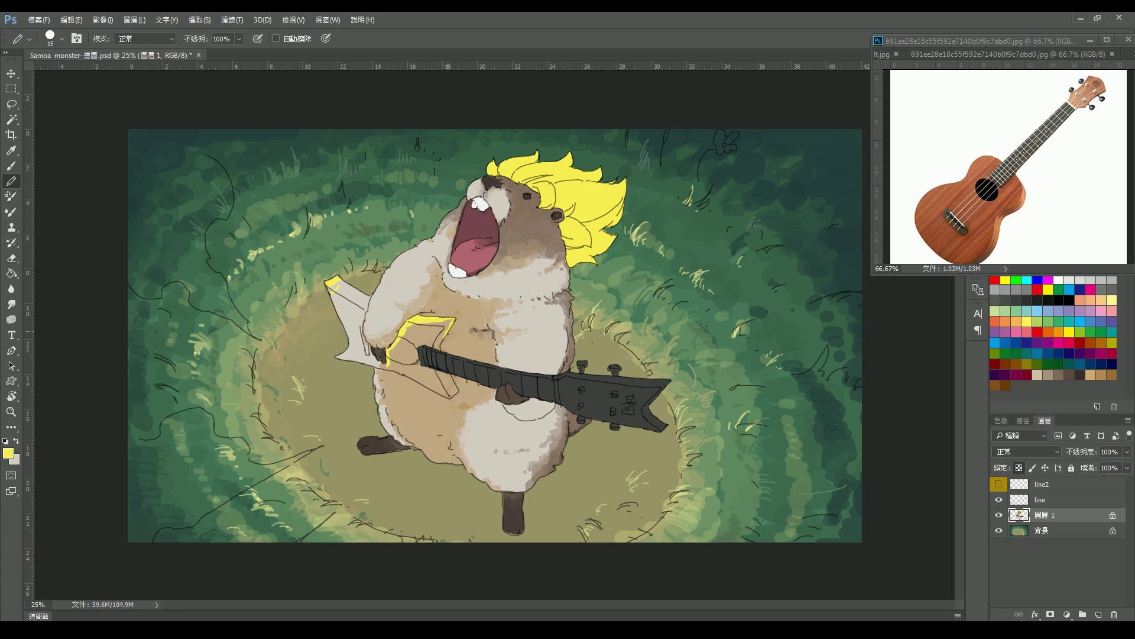
mouse_move(334, 287)
left_mouse_down()
mouse_move(364, 355)
mouse_move(449, 387)
left_mouse_up()
left_click_drag(334, 289, 373, 359)
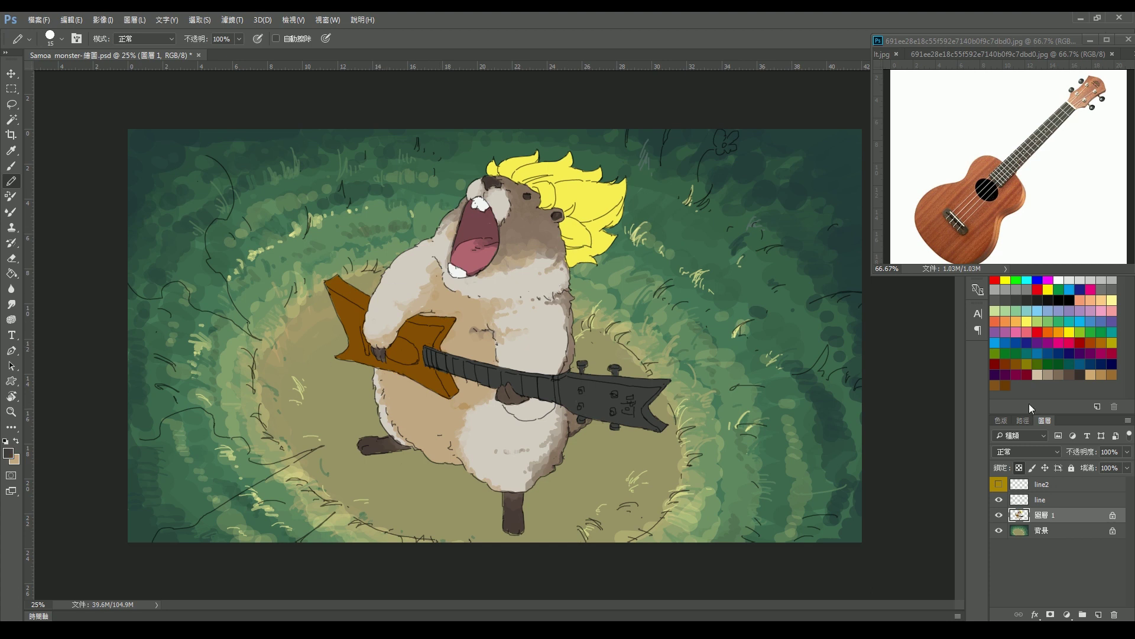
left_click_drag(557, 375, 556, 404)
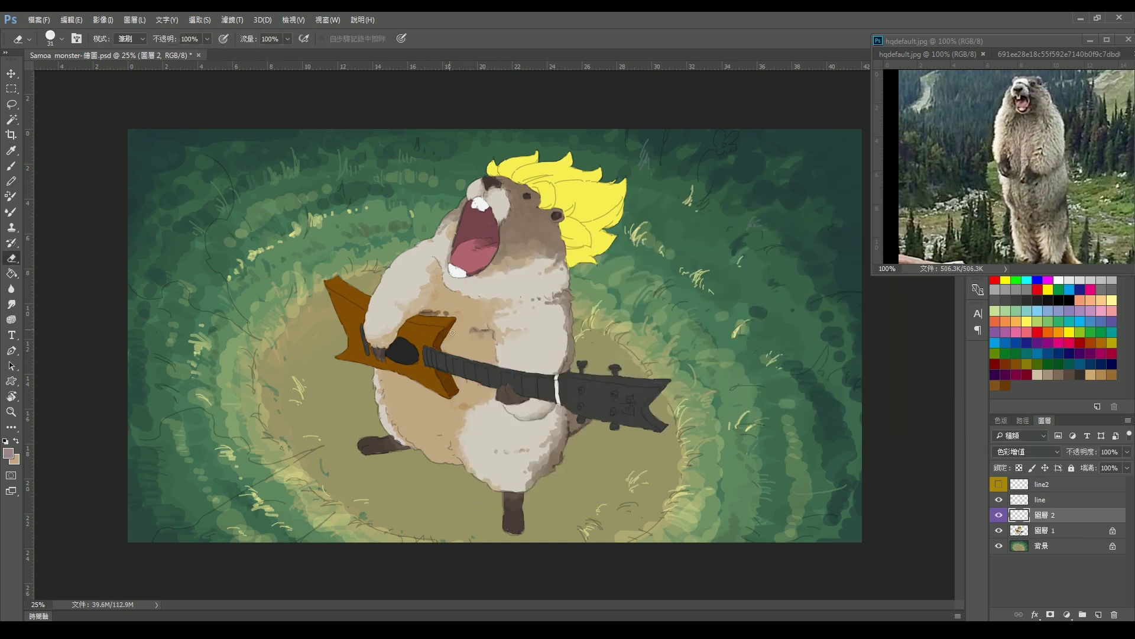
- Darken the guitar neck and head with a lower-opacity brush
key("5")
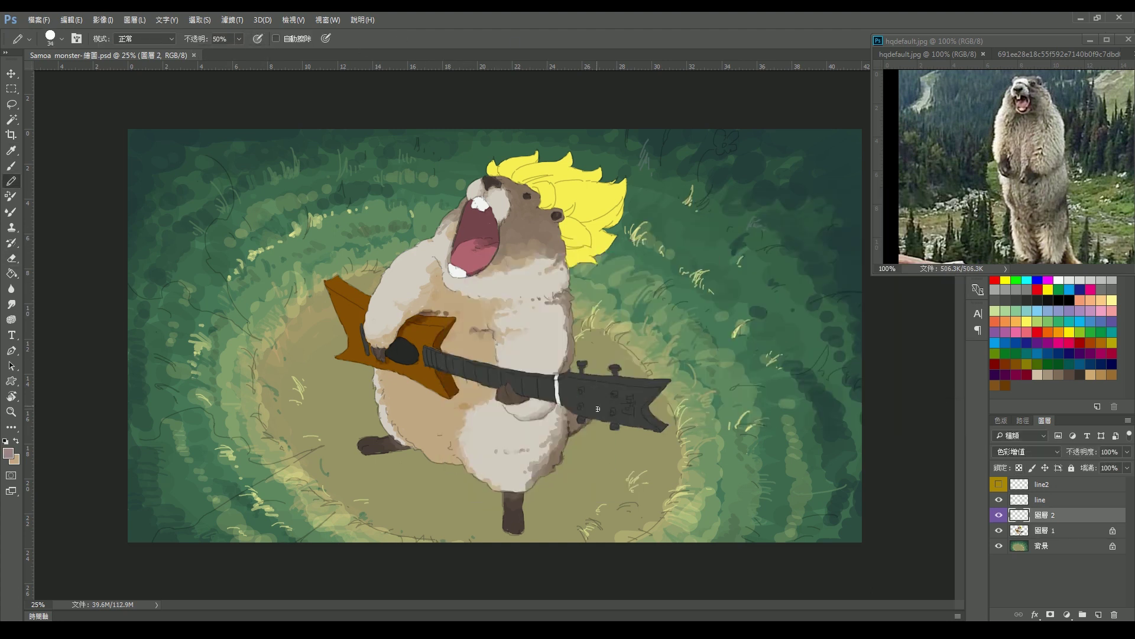
key("2")
key("9")
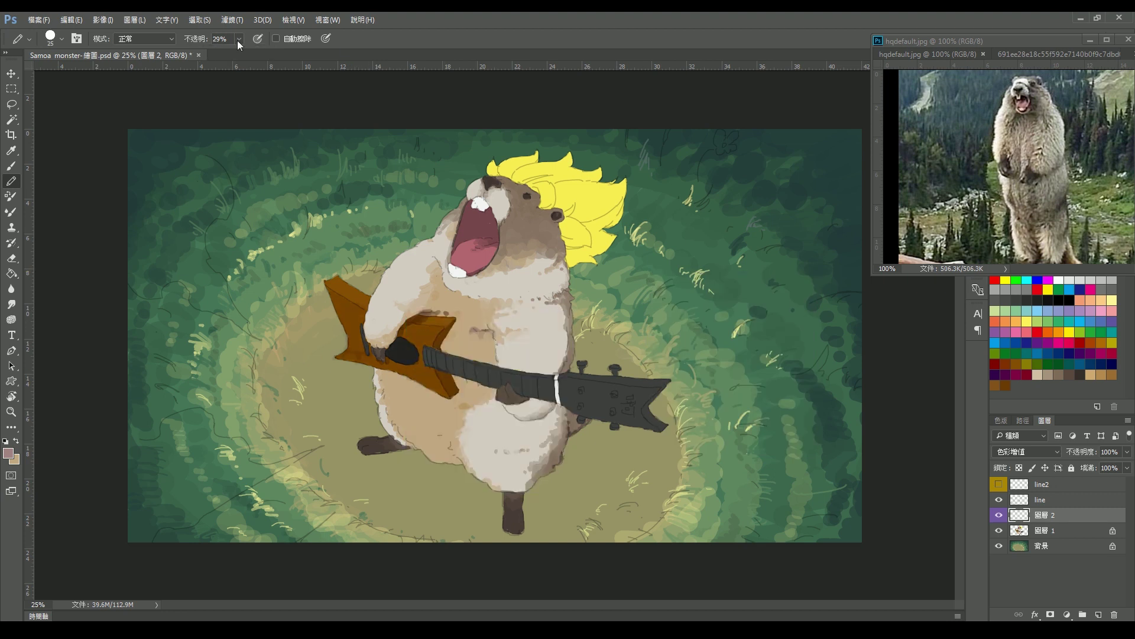
right_click(491, 367)
left_click_drag(432, 359, 636, 407)
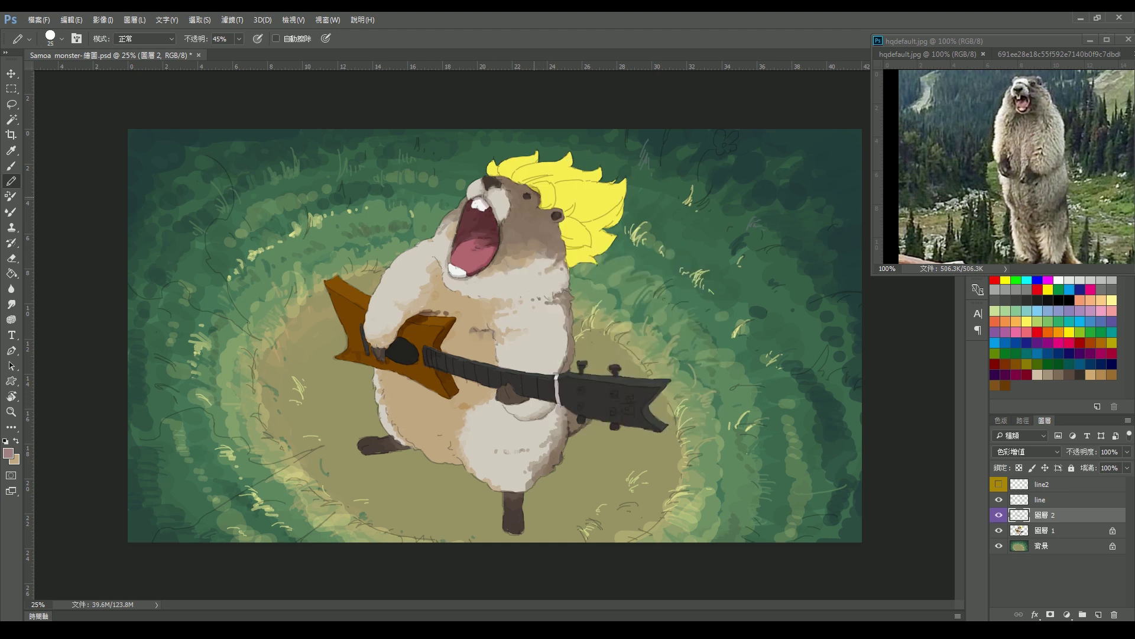
- Reshape the light fur around the paw with a larger brush
right_click(461, 193)
right_click(506, 253)
key("Escape")
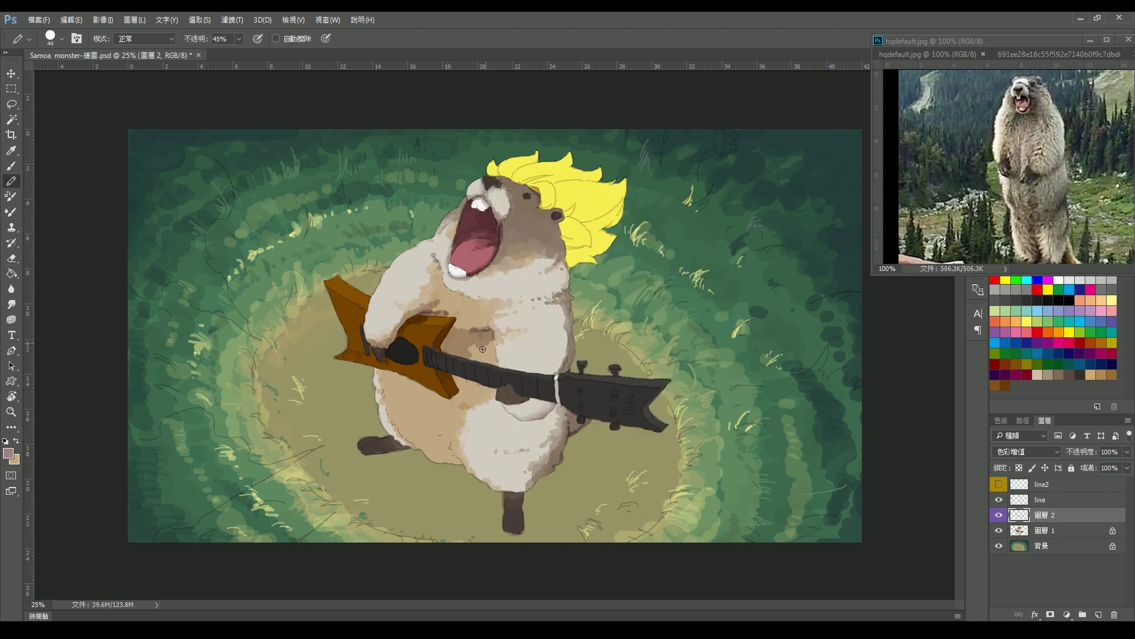
left_click_drag(512, 401, 529, 421)
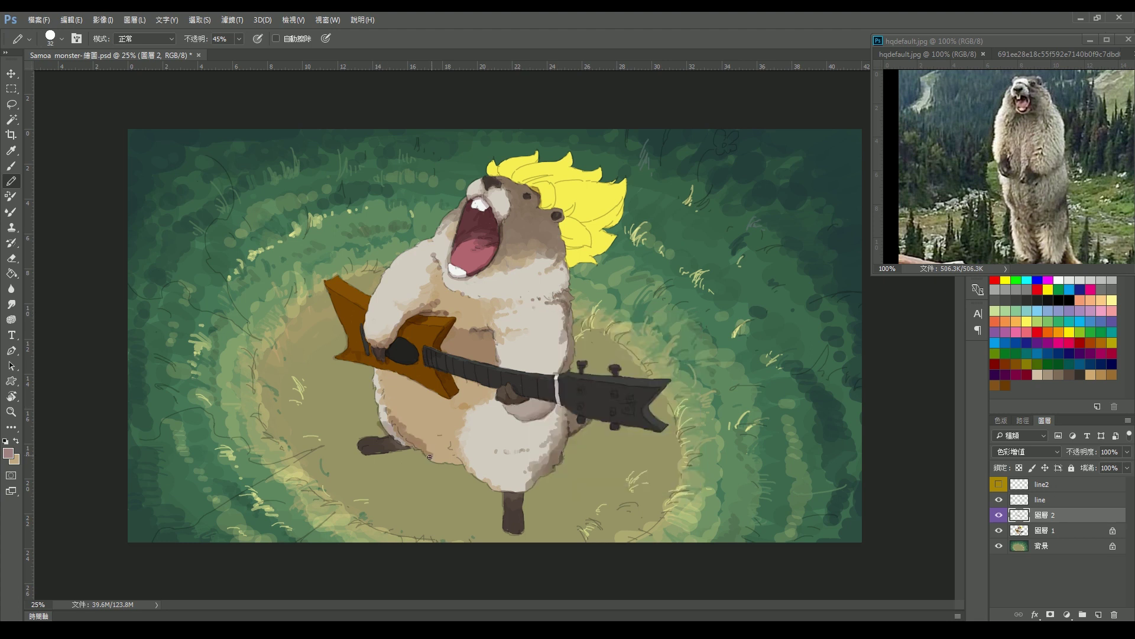
right_click(522, 355)
key("Escape")
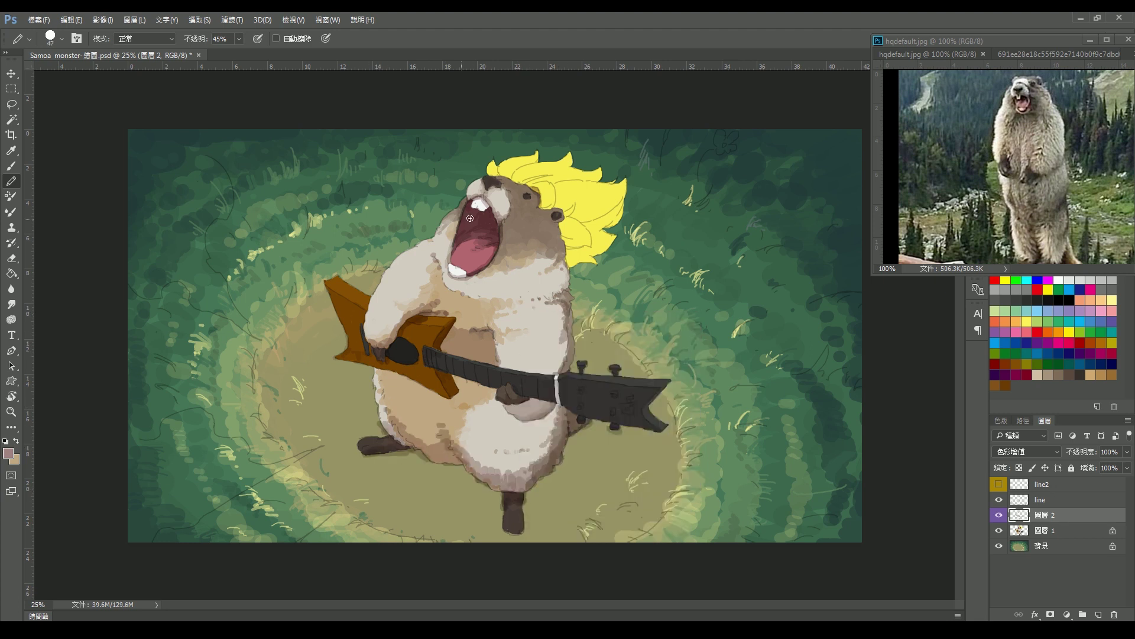
- Adjust the brush size several times through the canvas brush picker
right_click(569, 282)
key("Escape")
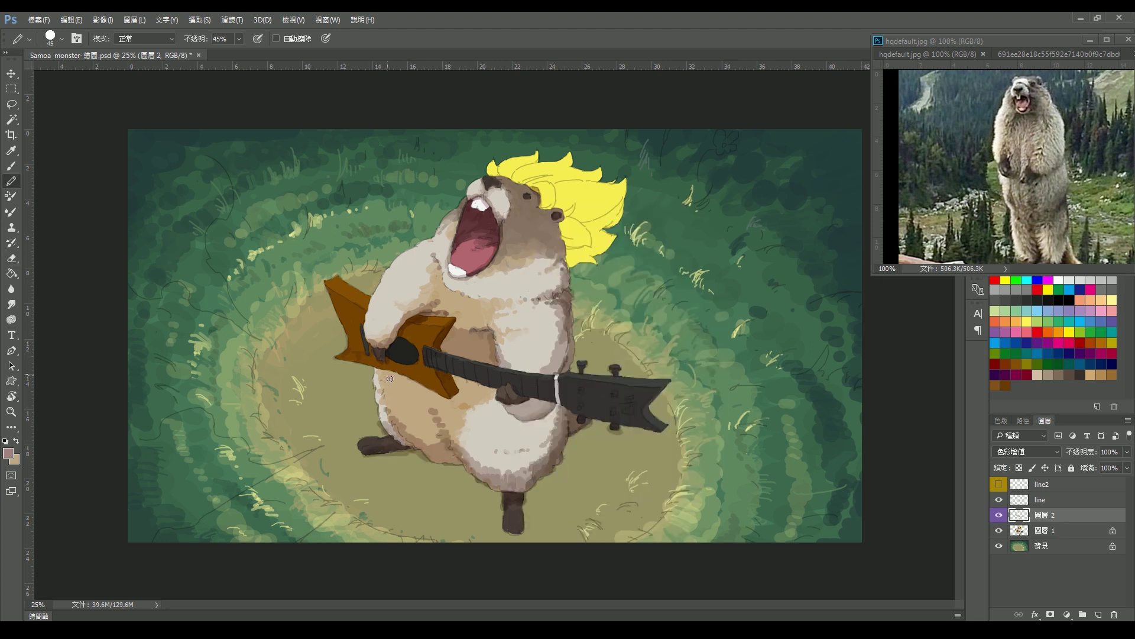
right_click(451, 375)
key("Escape")
right_click(582, 218)
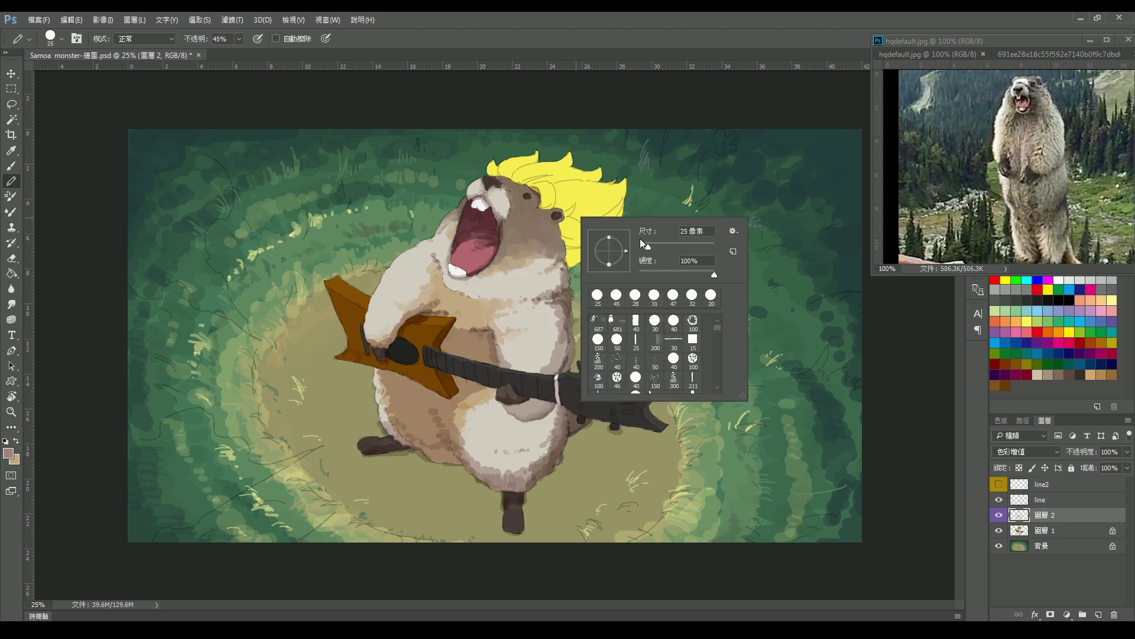
key("Escape")
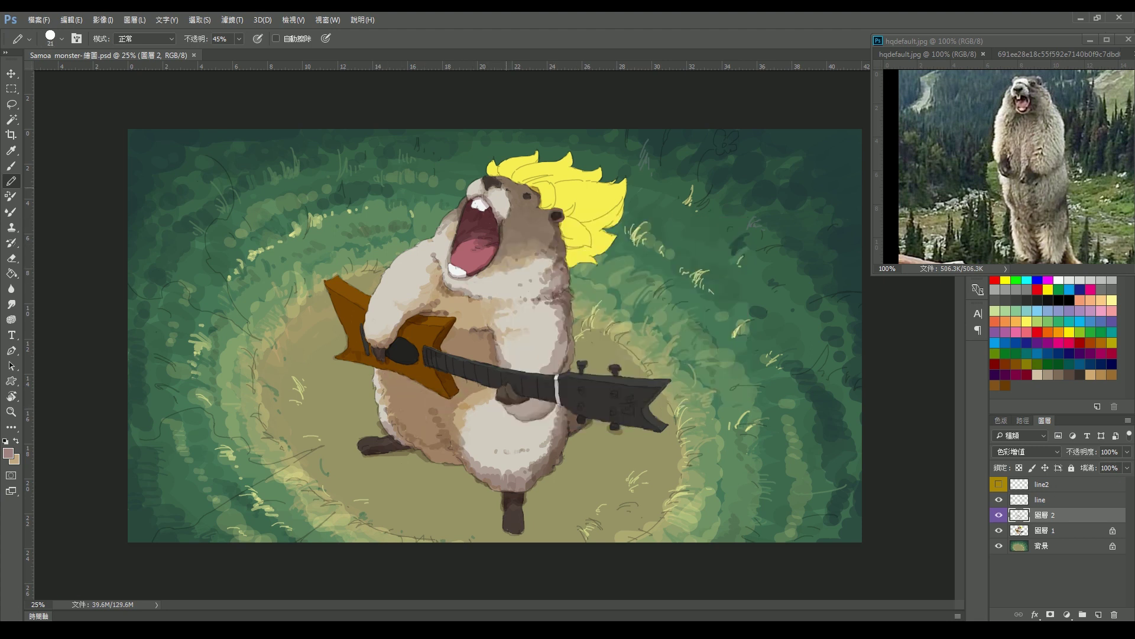
right_click(506, 392)
key("Escape")
- Toggle the 'line' layer visibility and merge 圖層 2 down into 圖層 1 with Ctrl+E
left_click(999, 499)
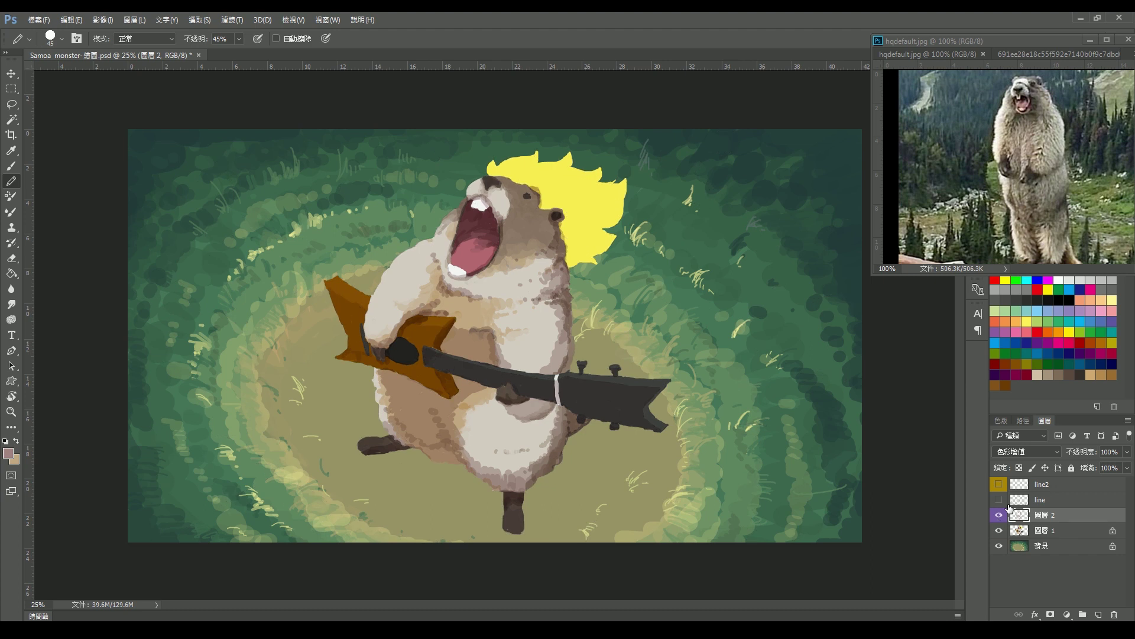
left_click(999, 499)
left_click(1052, 530)
key("0")
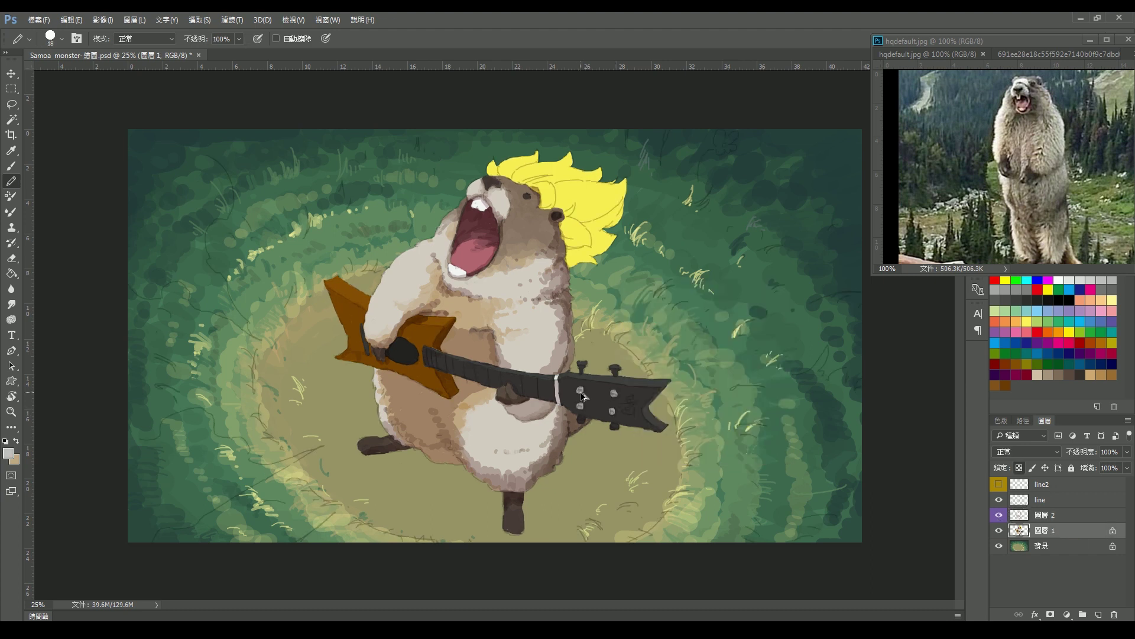
left_click(999, 531)
left_click(1052, 499)
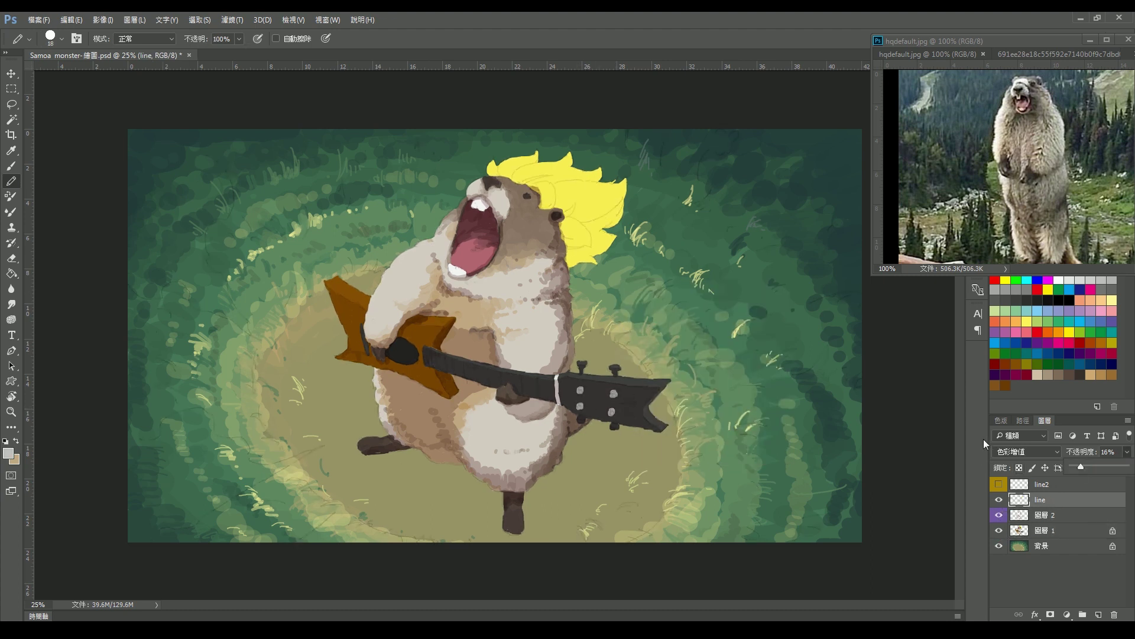
left_click(1052, 514)
key("ctrl+e")
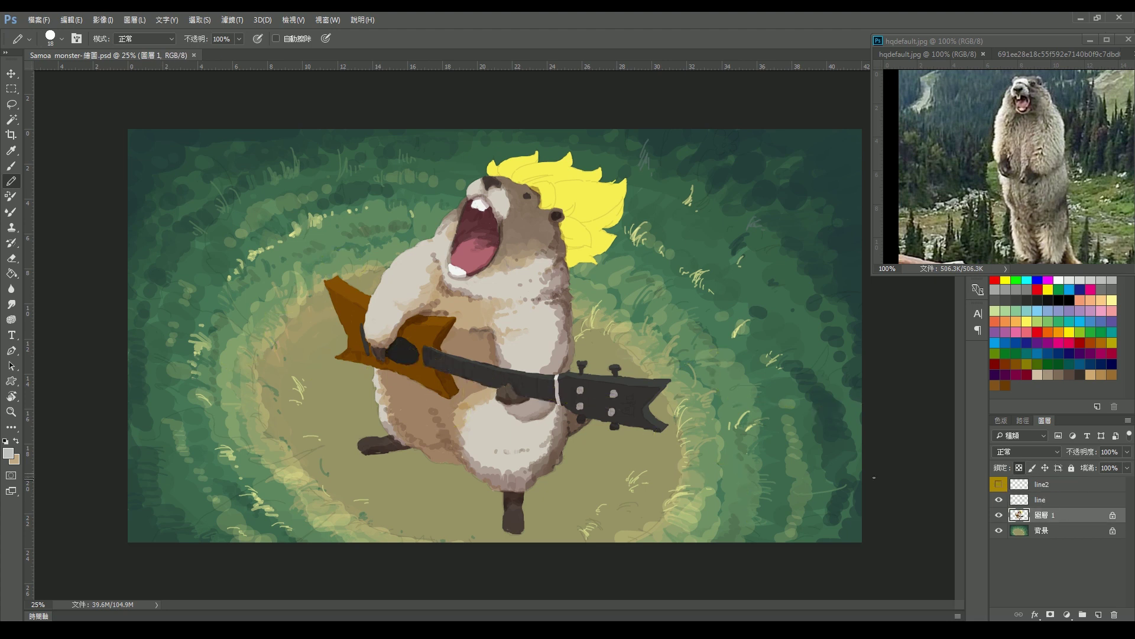
- Pick a slightly larger brush, sample brown-grey and beige fur tones, and set opacity to 53%
right_click(567, 204)
right_click(532, 190)
key("Escape")
key("6")
left_click(538, 236, "alt")
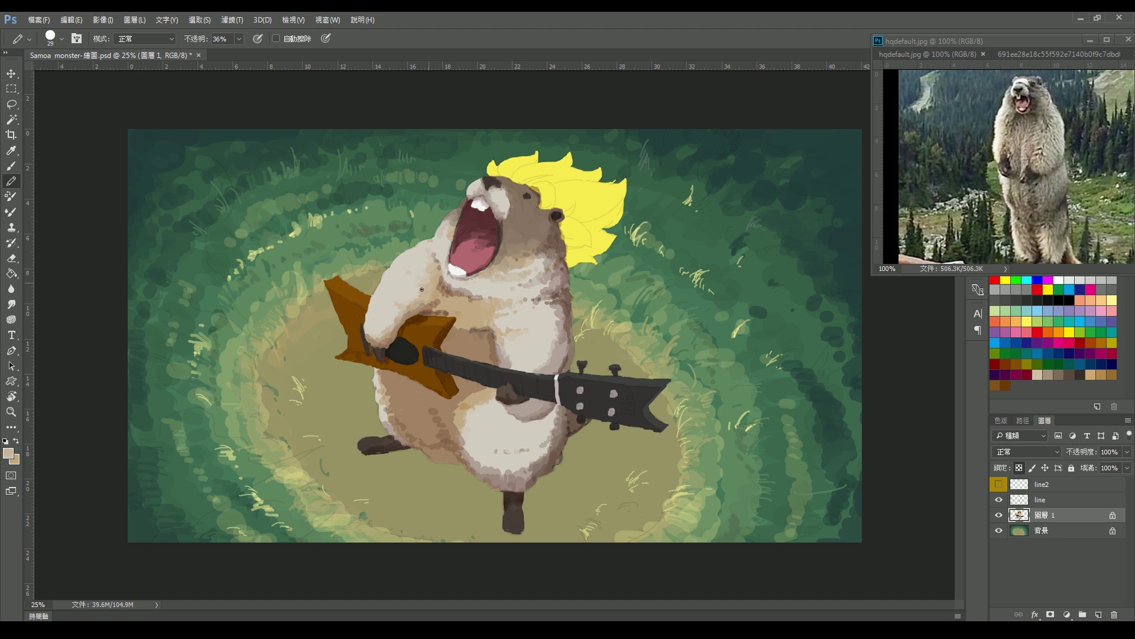
left_click(544, 284, "alt")
key("bracketright")
key("5")
key("3")
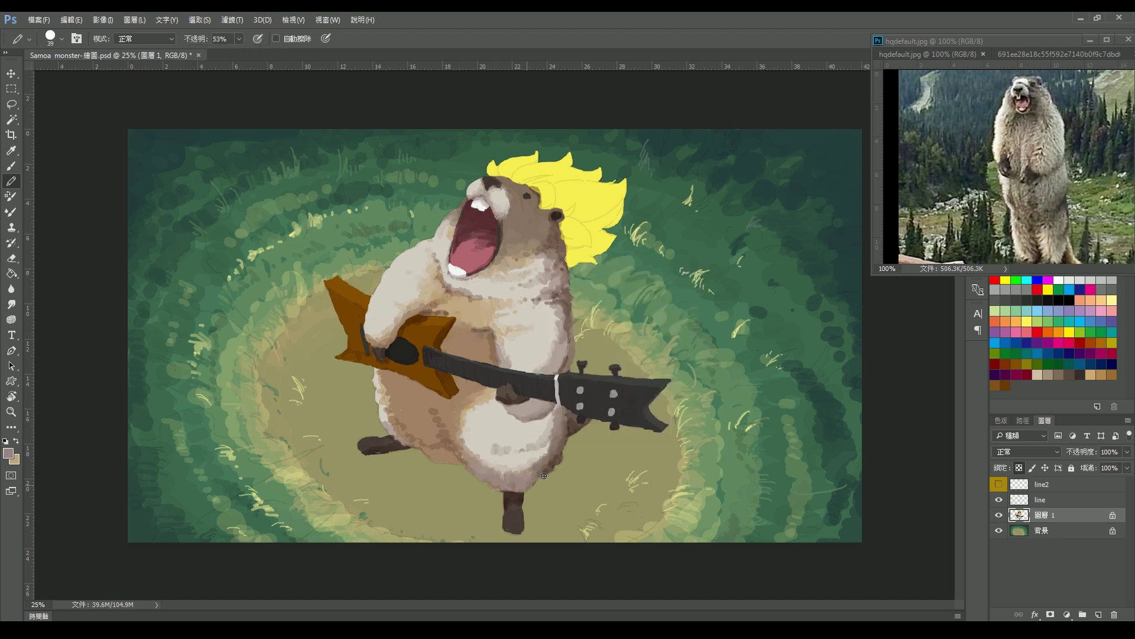
- Shade the belly below the guitar neck at 40% opacity, then resample guitar, hand and mouth colours
left_click(557, 309, "alt")
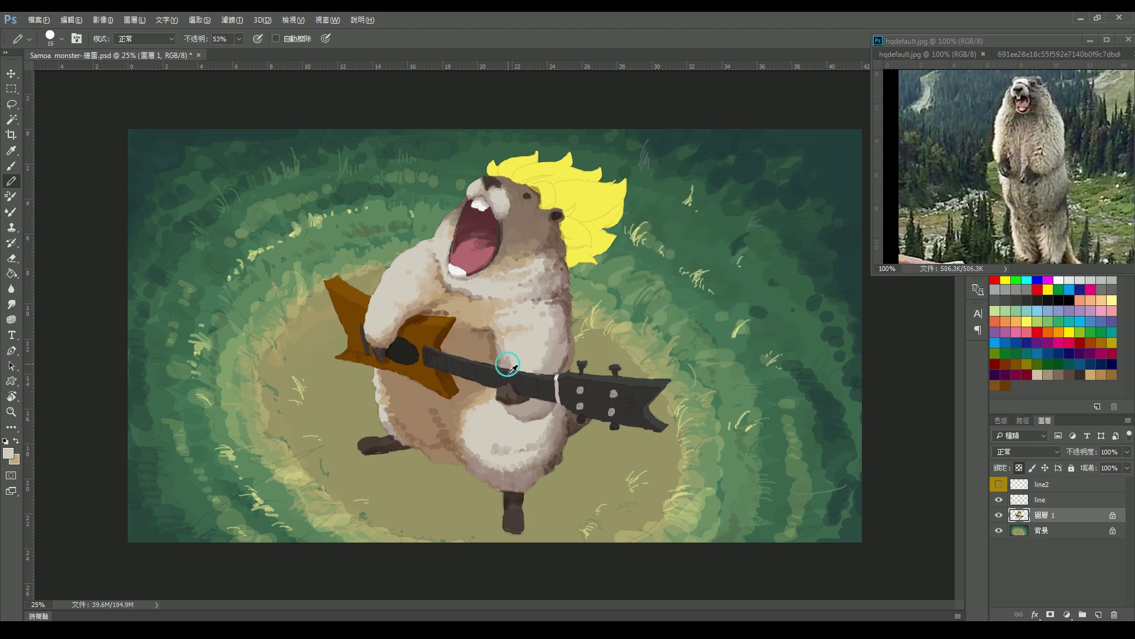
key("4")
left_click_drag(467, 414, 539, 449)
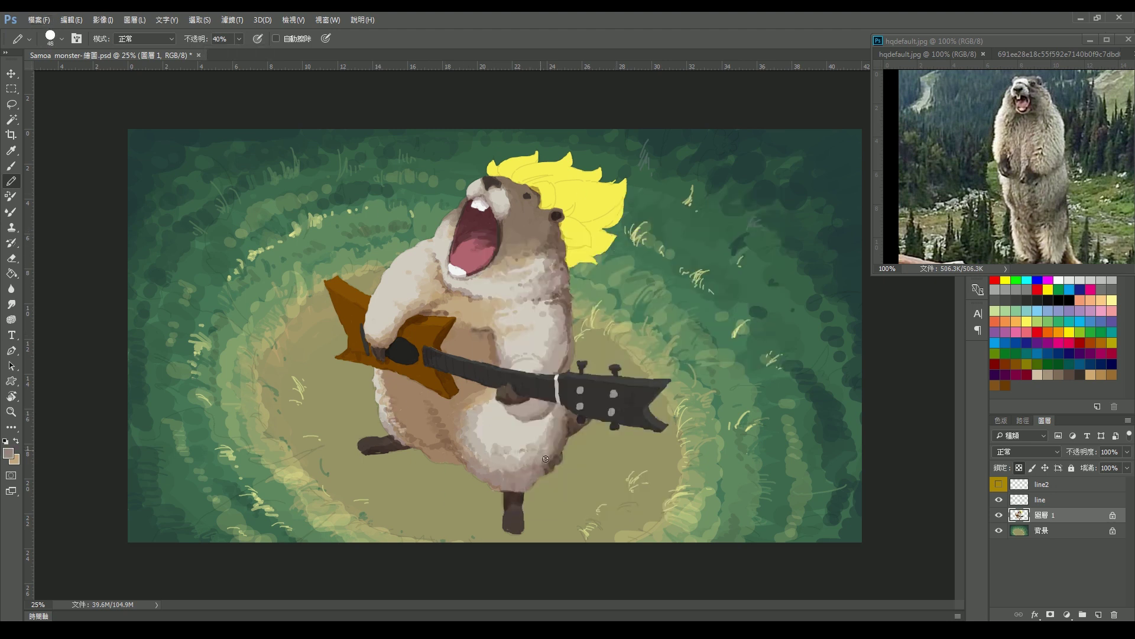
key("5")
key("9")
left_click(412, 332, "alt")
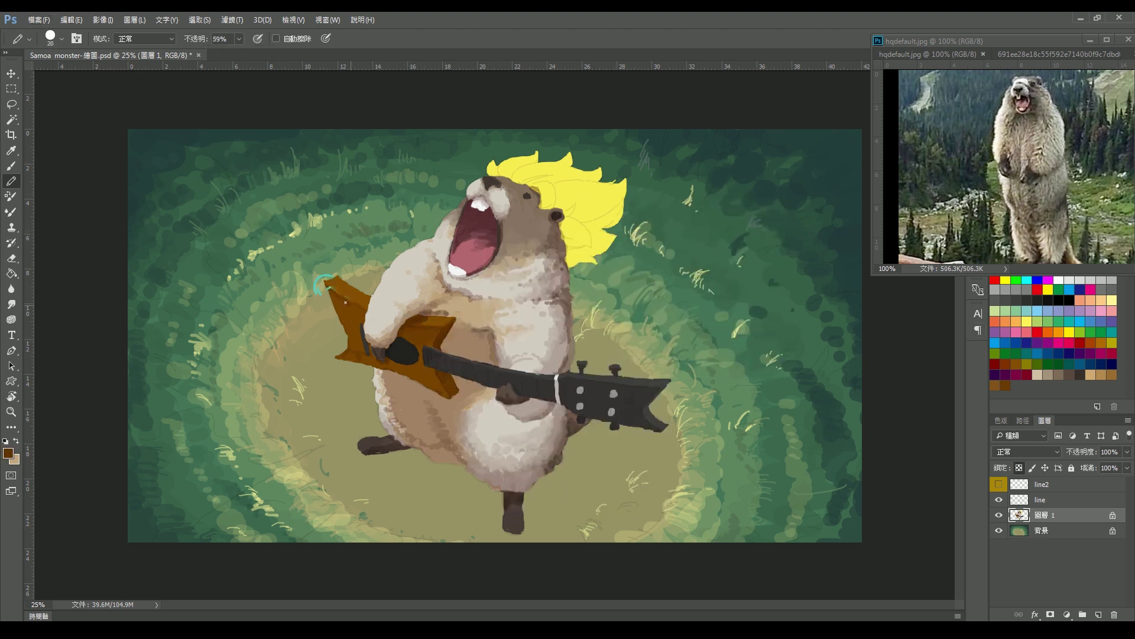
left_click(406, 345, "alt")
left_click(482, 256, "alt")
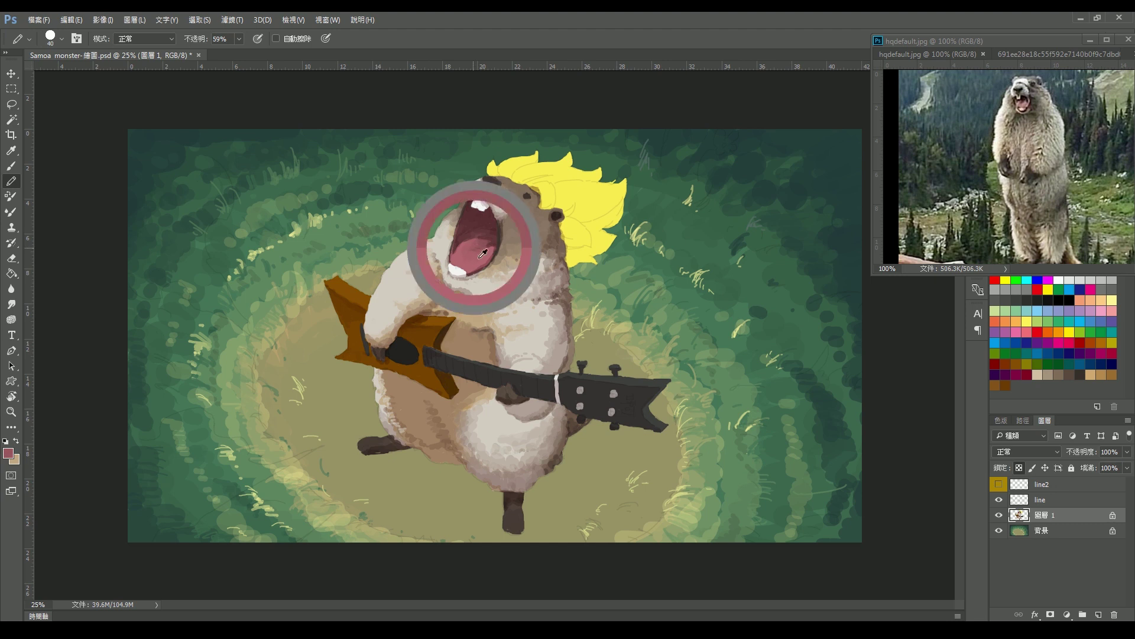
- Show line2 below 'line' and draw thick yellow lightning to the right edge and down
right_click(514, 177)
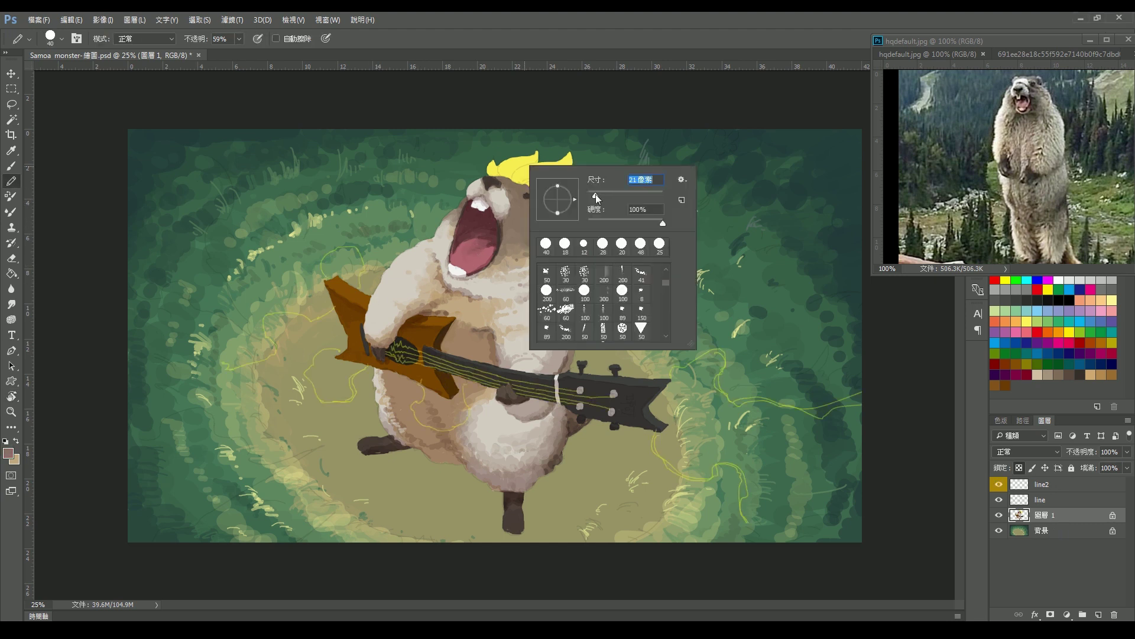
left_click(450, 118)
key("ctrl+bracketleft")
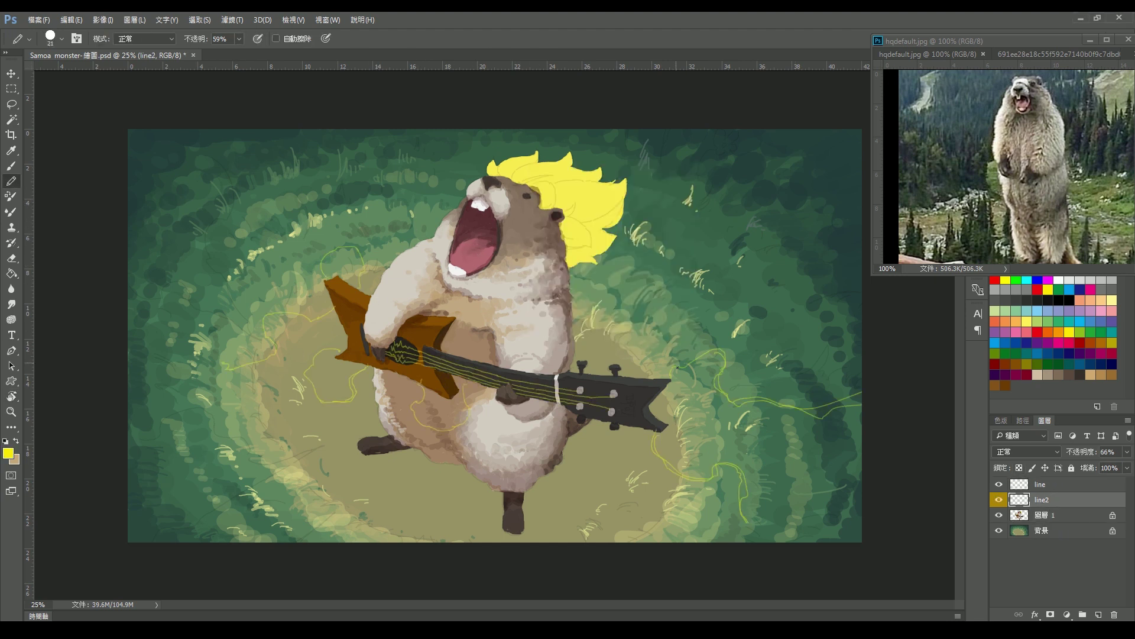
left_click_drag(711, 353, 861, 400)
left_click_drag(655, 434, 698, 482)
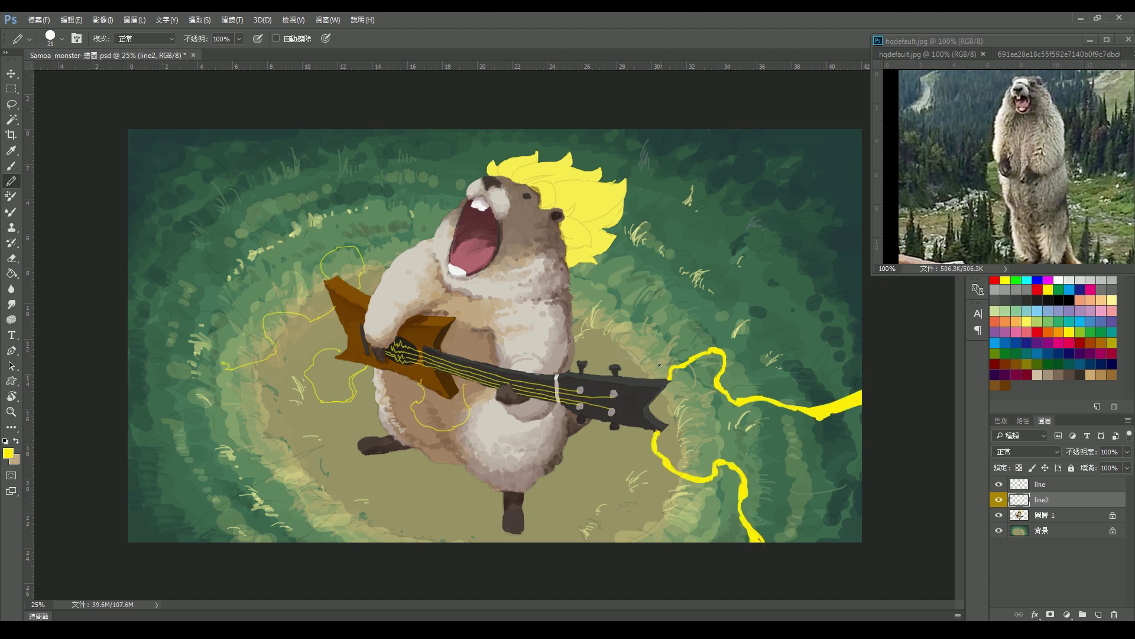
- With a 9 px brush, add lightning strokes left of the guitar and thicken the loop nearby
right_click(450, 326)
double_click(490, 394)
left_click_drag(422, 379, 444, 434)
left_click_drag(324, 277, 362, 282)
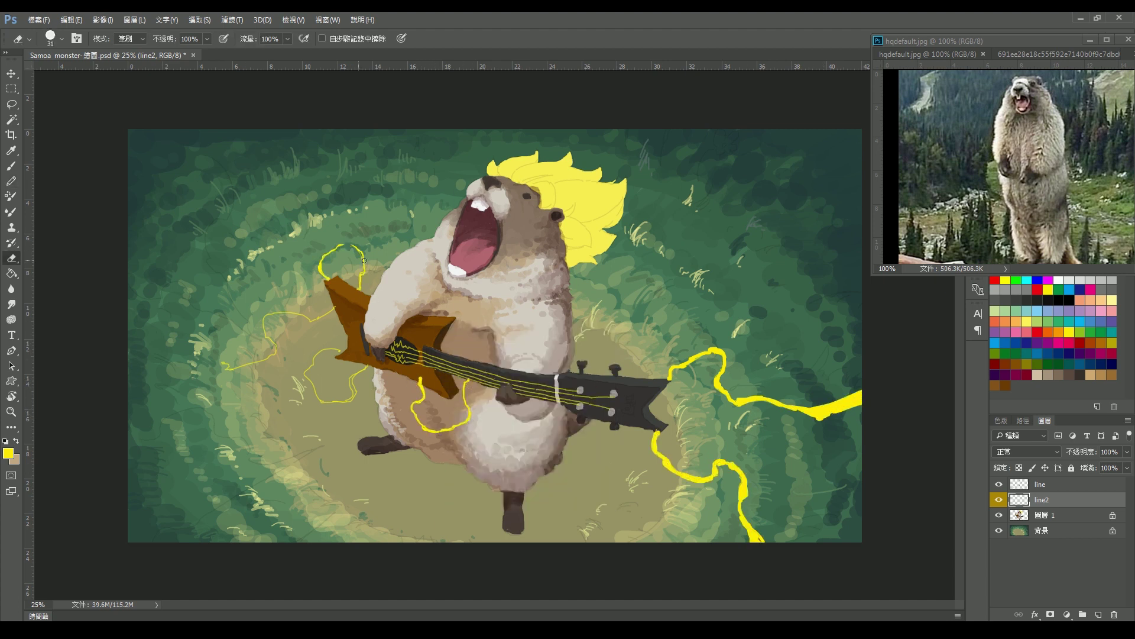
- Add a lightning loop beside the marmot's right side and thin the line right of the headstock
key("e")
key("b")
key("ctrl+z")
left_click_drag(561, 301, 600, 287)
key("e")
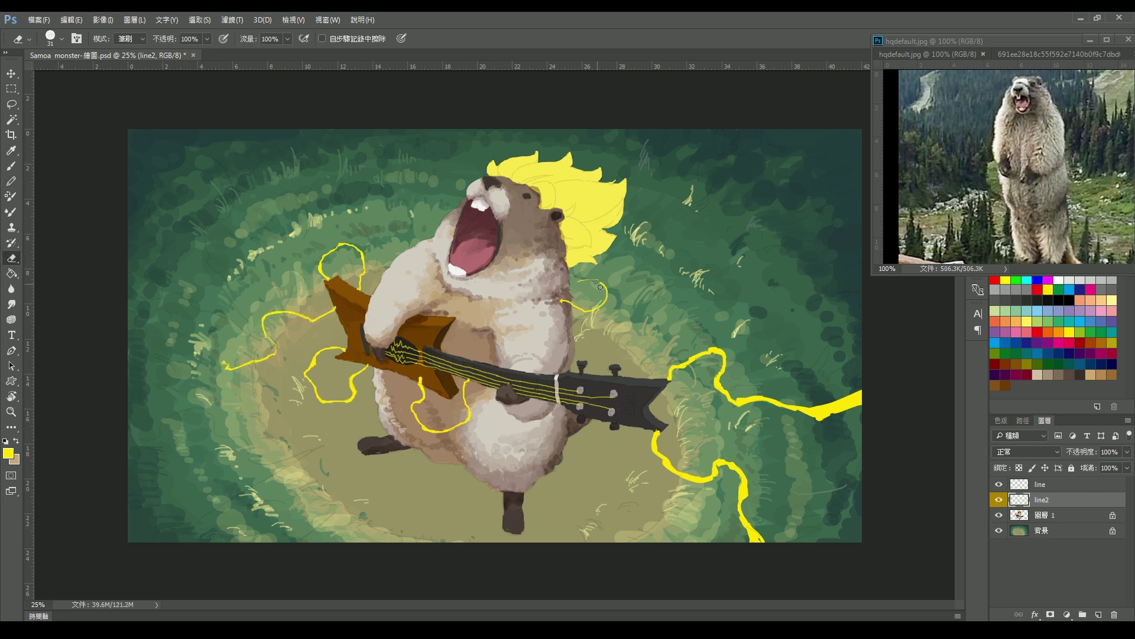
left_click_drag(671, 369, 715, 353)
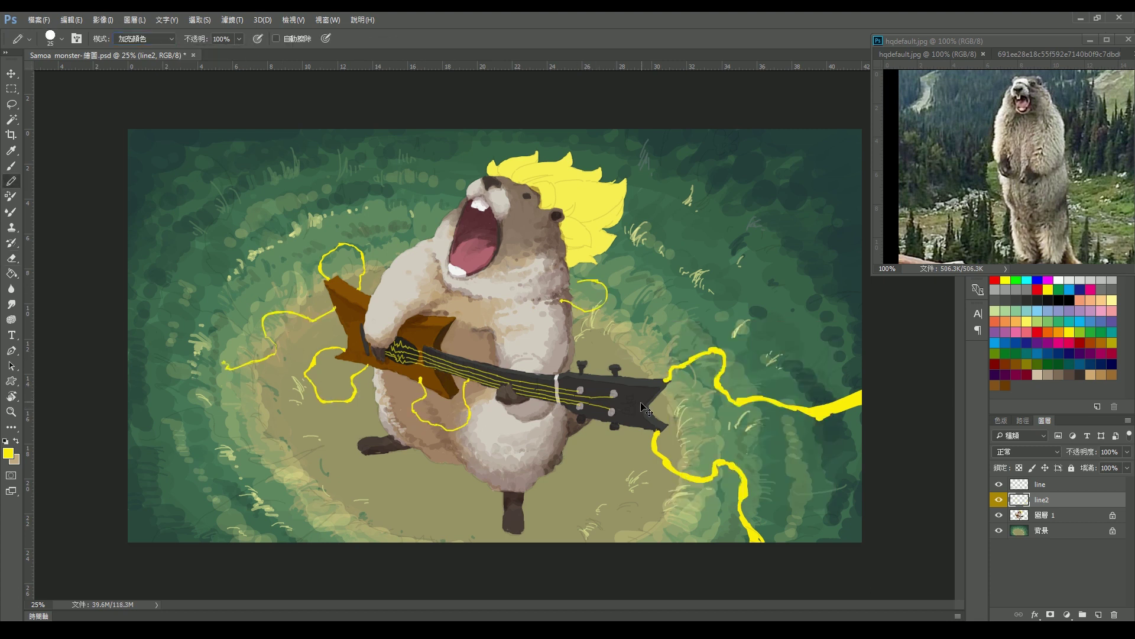
key("b")
key("shift+alt+n")
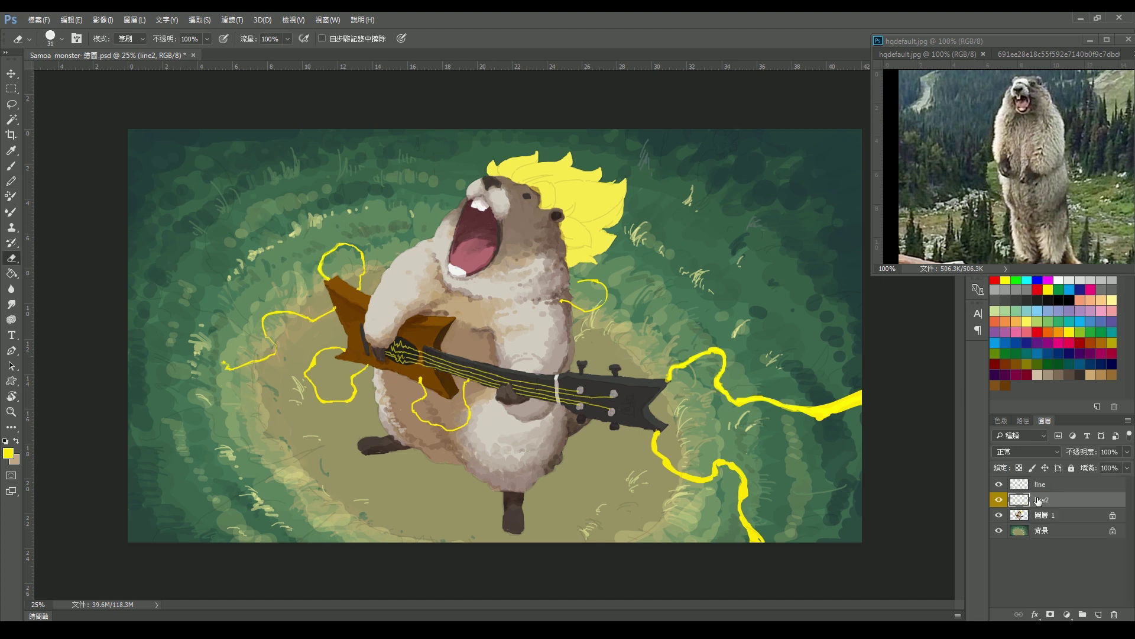
key("bracketleft")
key("bracketleft")
key("ctrl+1")
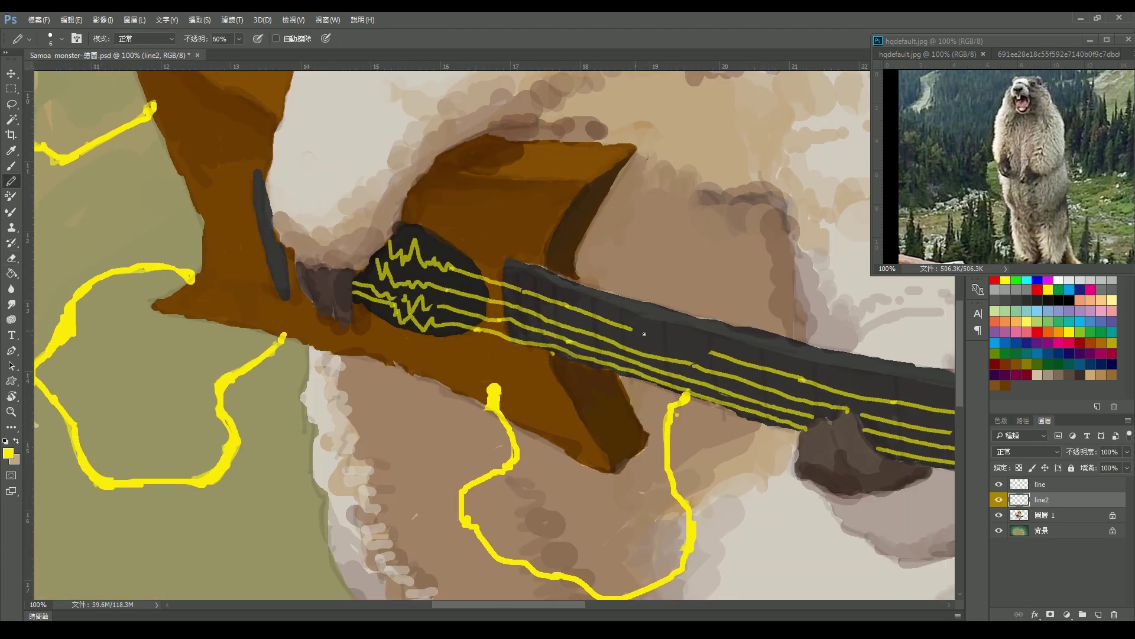
- Bring the guitar's pickguard into view and undo the yellow zigzag scribbles on it
key("ctrl+minus")
key("e")
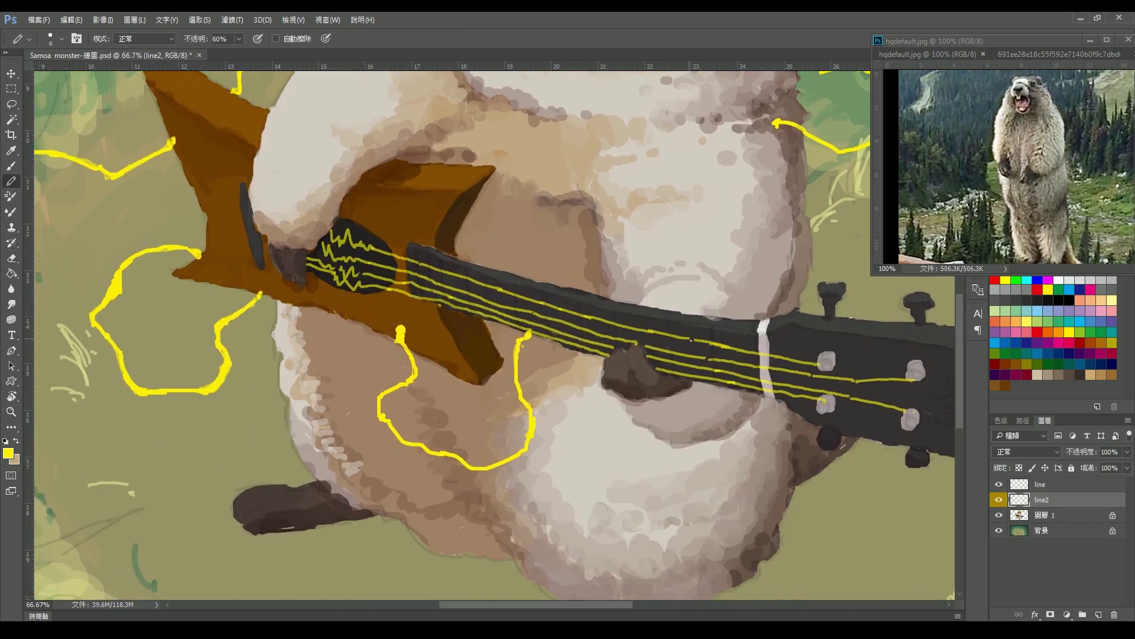
scroll(533, 266, "left", 5)
scroll(519, 247, "right", 5)
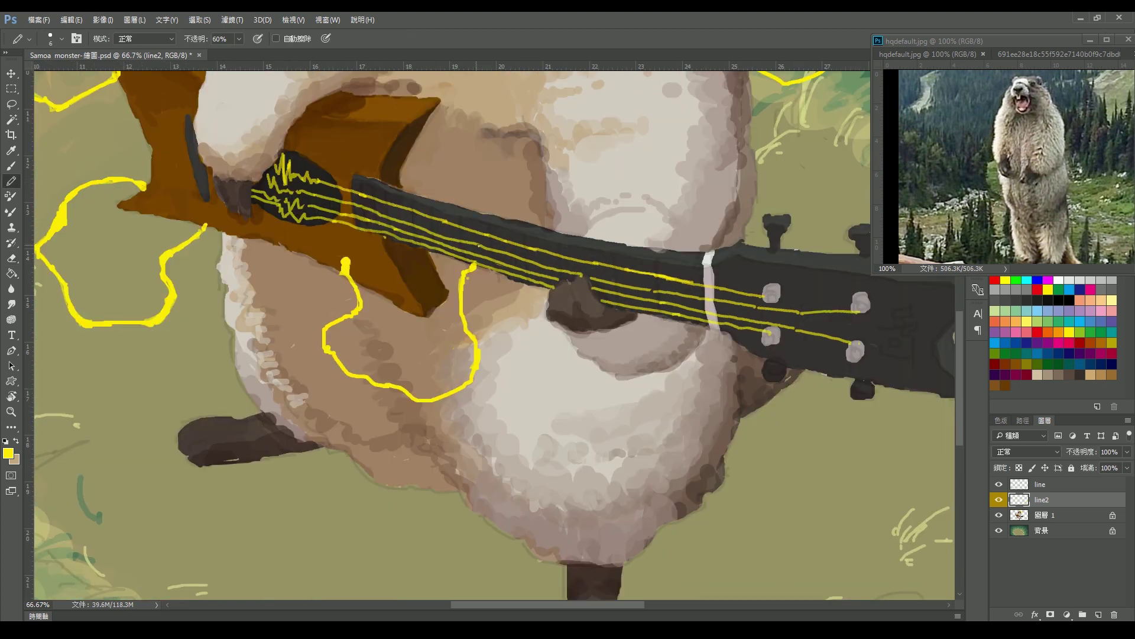
scroll(520, 247, "right", 3)
scroll(605, 318, "left", 5)
scroll(606, 318, "left", 4)
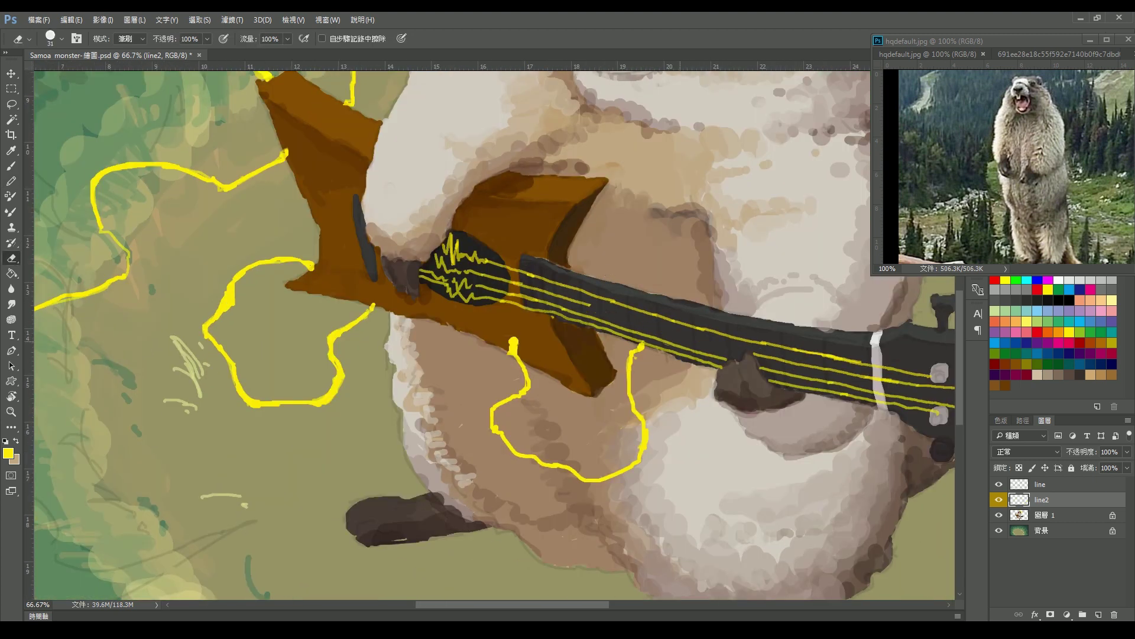
key("v")
left_click_drag(659, 357, 504, 325)
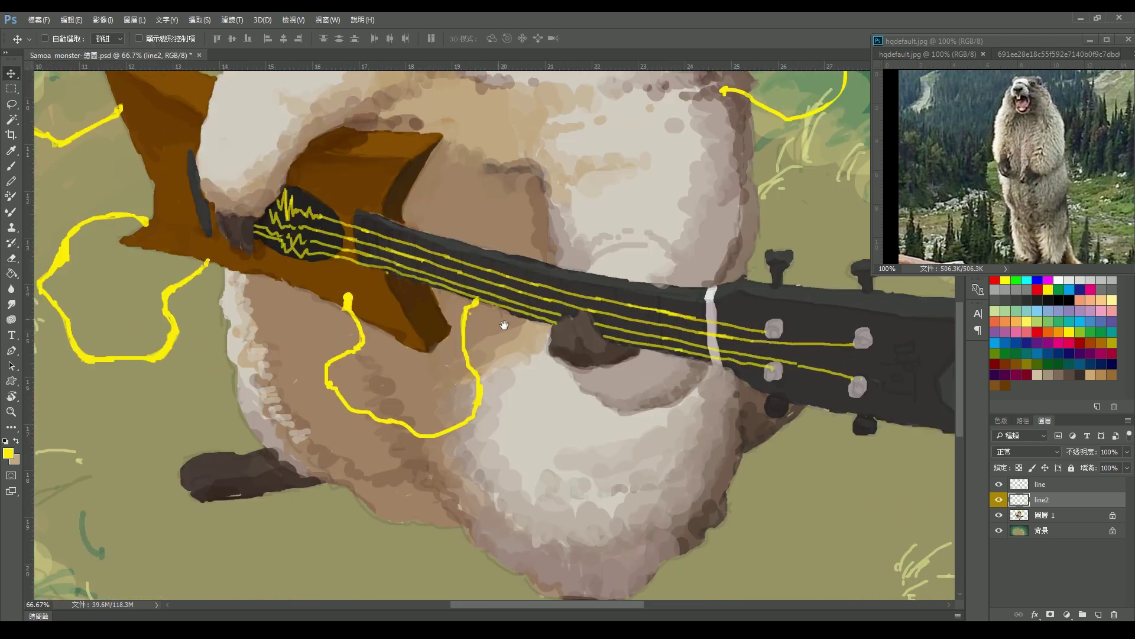
key("b")
left_click_drag(393, 280, 612, 362)
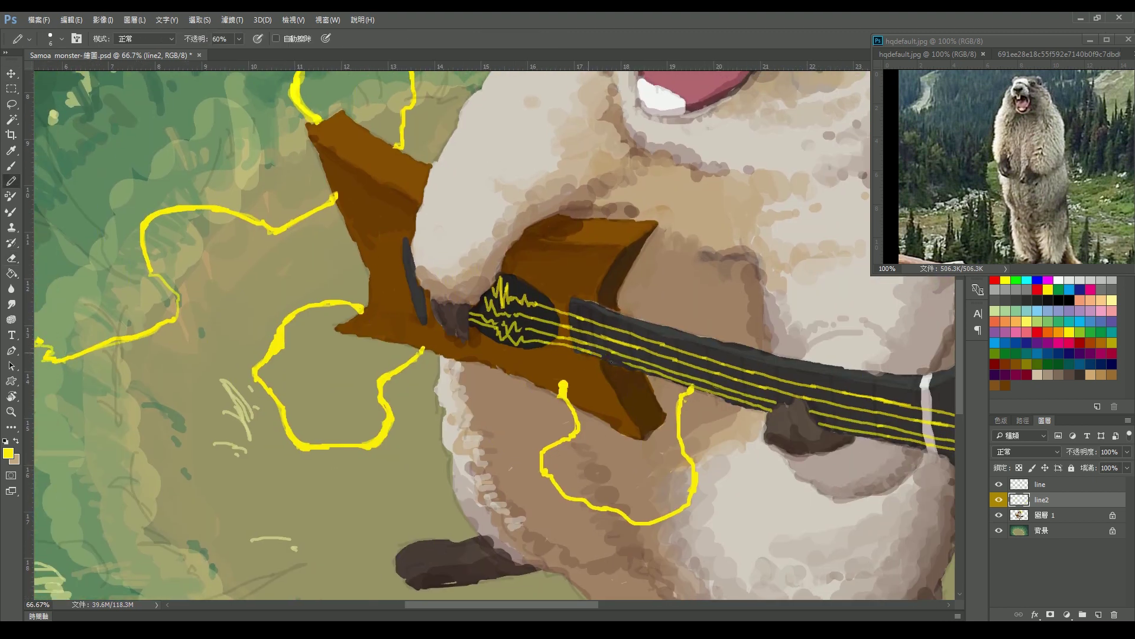
key("ctrl+z")
mouse_move(505, 299)
left_mouse_down()
mouse_move(527, 277)
mouse_move(550, 308)
mouse_move(481, 312)
left_mouse_up()
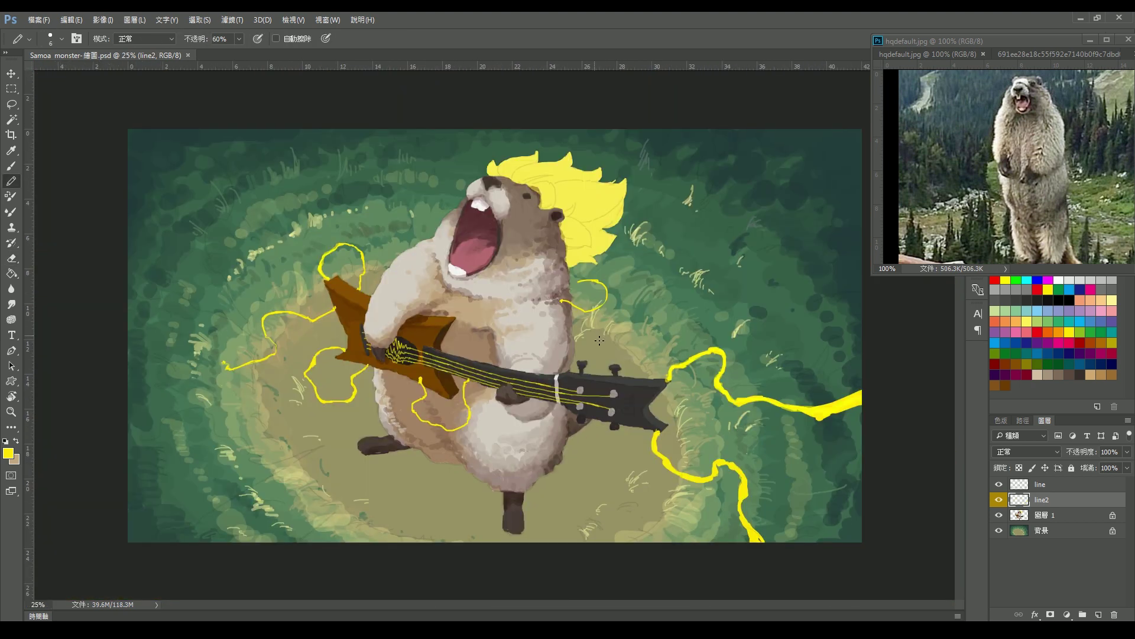
- Add a smoke layer and paint light grey 35%-opacity clouds on the left side
right_click(204, 385)
left_click(300, 409)
left_click_drag(177, 508, 244, 354)
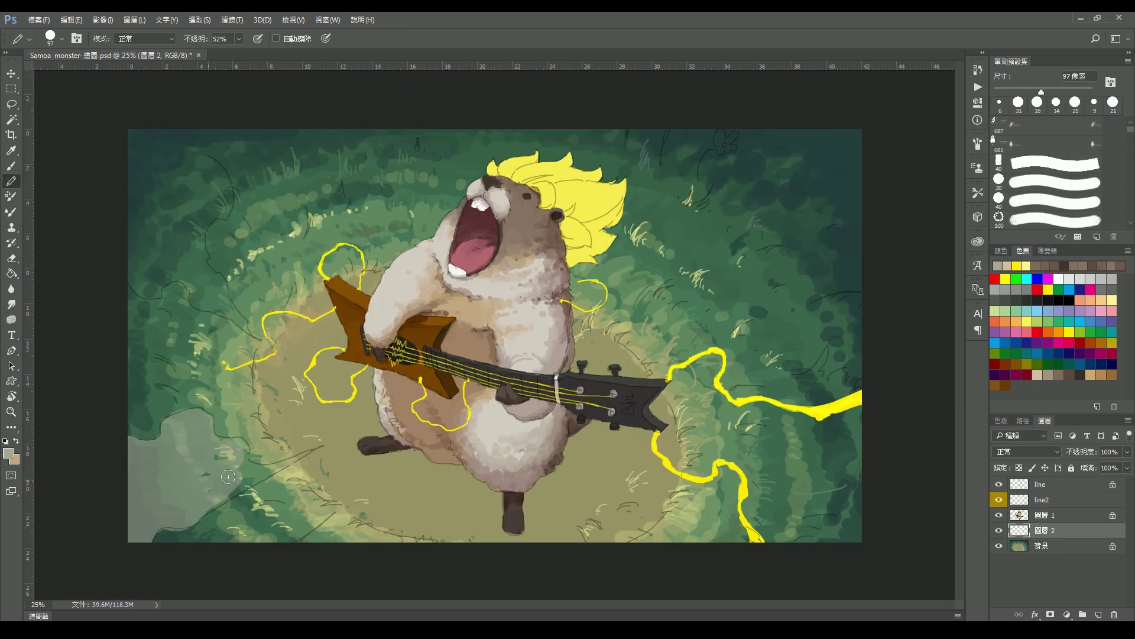
left_click(8, 452)
left_click(926, 224)
key("3")
key("5")
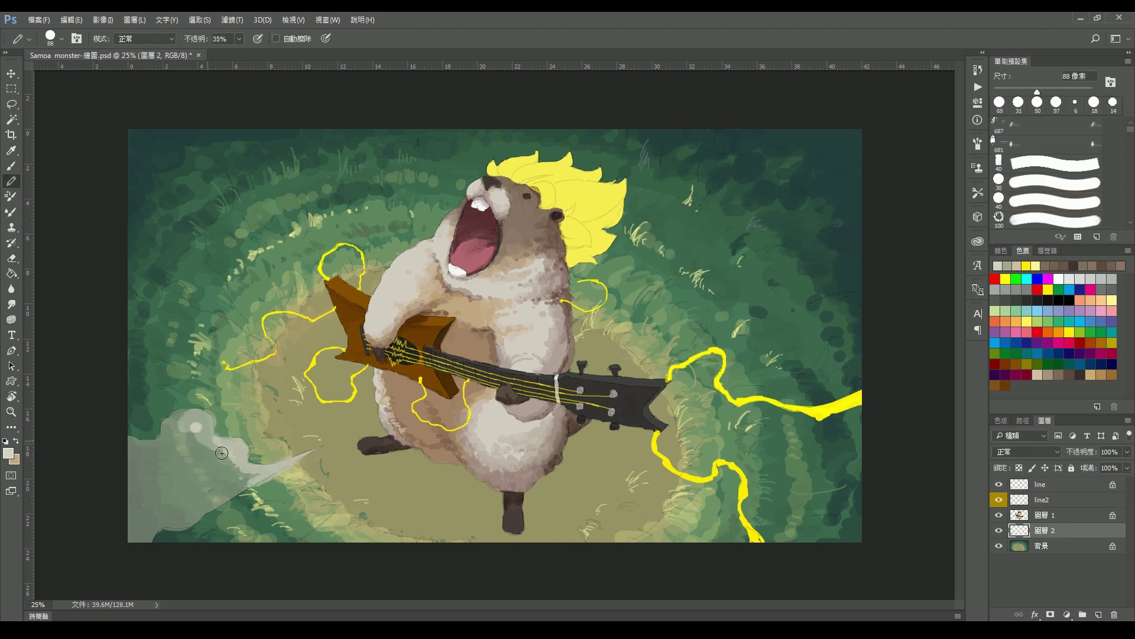
left_click_drag(178, 426, 208, 474)
mouse_move(272, 355)
left_mouse_down()
mouse_move(148, 154)
mouse_move(183, 299)
mouse_move(236, 190)
left_mouse_up()
- Erase the upper-left smoke into thin wisps with a smaller eraser
key("e")
right_click(227, 227)
left_click_drag(148, 136, 237, 331)
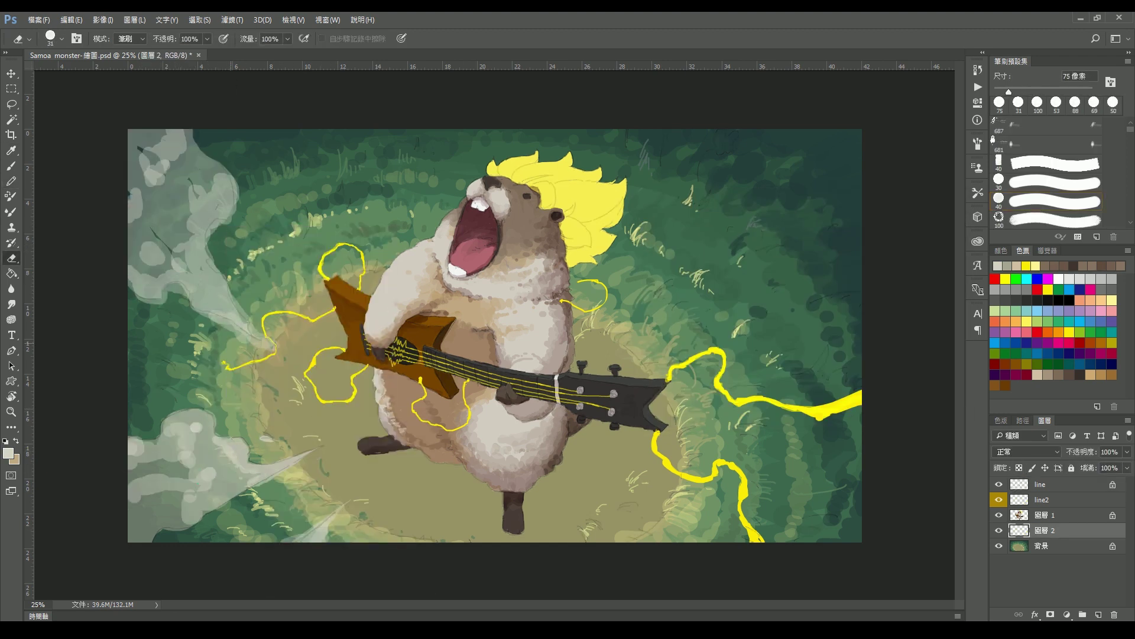
left_click_drag(195, 249, 277, 361)
key("b")
- Paint a grey smoke shape on the right side and carve it into wisps
mouse_move(650, 323)
left_mouse_down()
mouse_move(799, 237)
mouse_move(793, 248)
left_mouse_up()
key("e")
left_click_drag(727, 272, 852, 177)
left_click_drag(793, 261, 740, 301)
key("b")
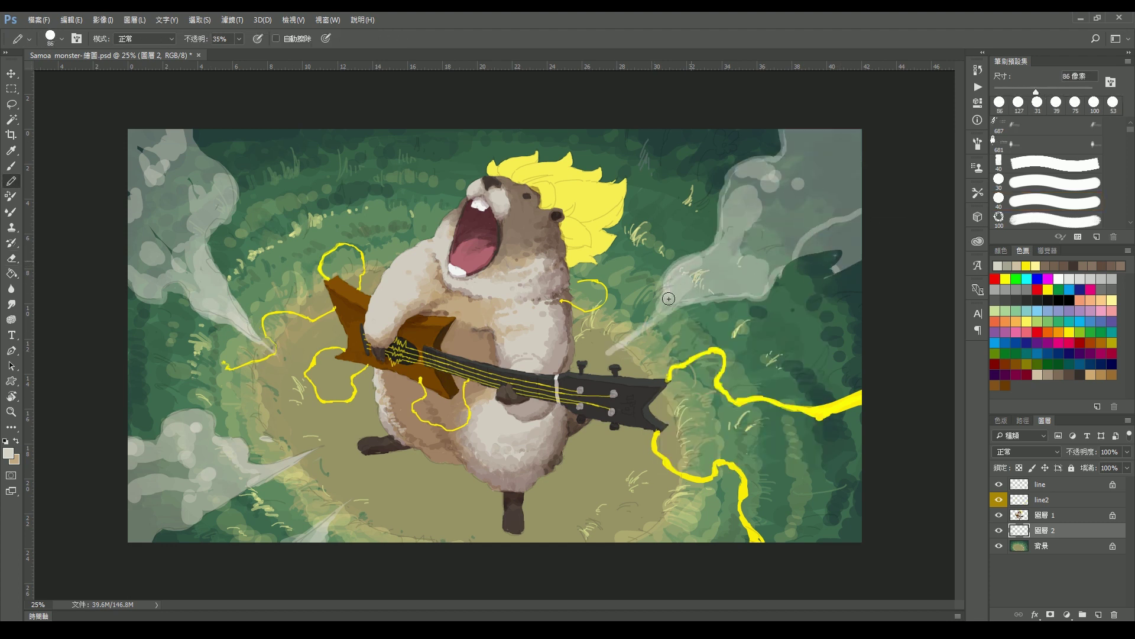
- Paint grey smoke wisps at the top left, adjusting the brush preset size
right_click(397, 180)
left_click_drag(373, 213, 361, 130)
right_click(384, 182)
left_click(385, 182)
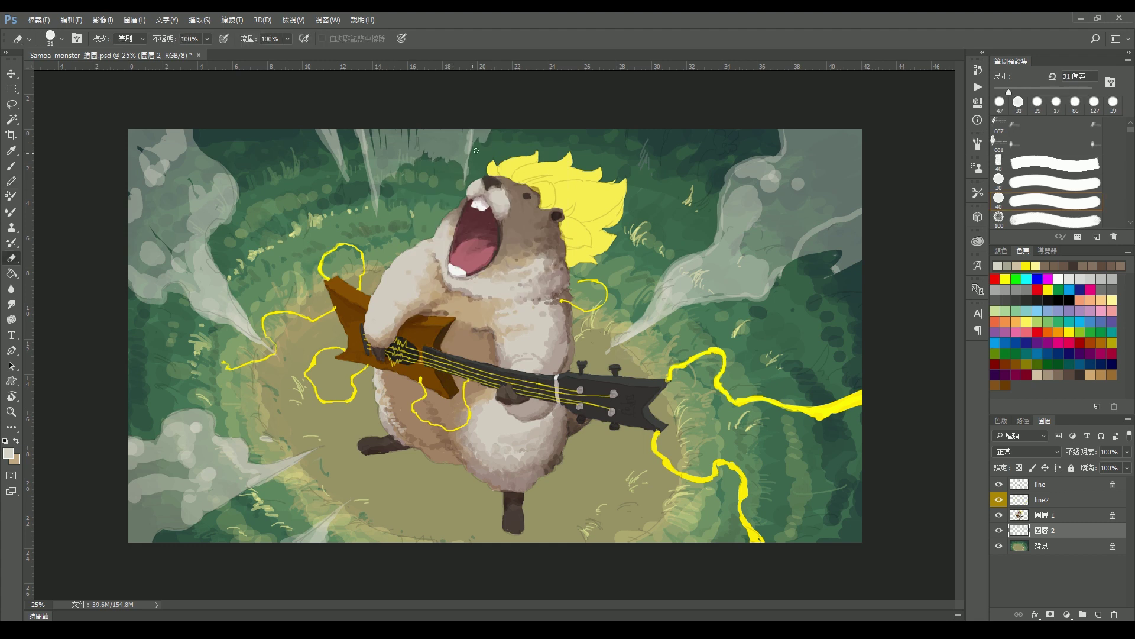
- Paint smoke wisps at lower right, along the bottom edge, and over the lower-left corner
mouse_move(716, 453)
left_mouse_down()
mouse_move(858, 432)
mouse_move(858, 508)
left_mouse_up()
left_click_drag(798, 425, 852, 523)
key("bracketleft")
key("bracketleft")
mouse_move(580, 509)
left_mouse_down()
mouse_move(642, 541)
mouse_move(734, 541)
left_mouse_up()
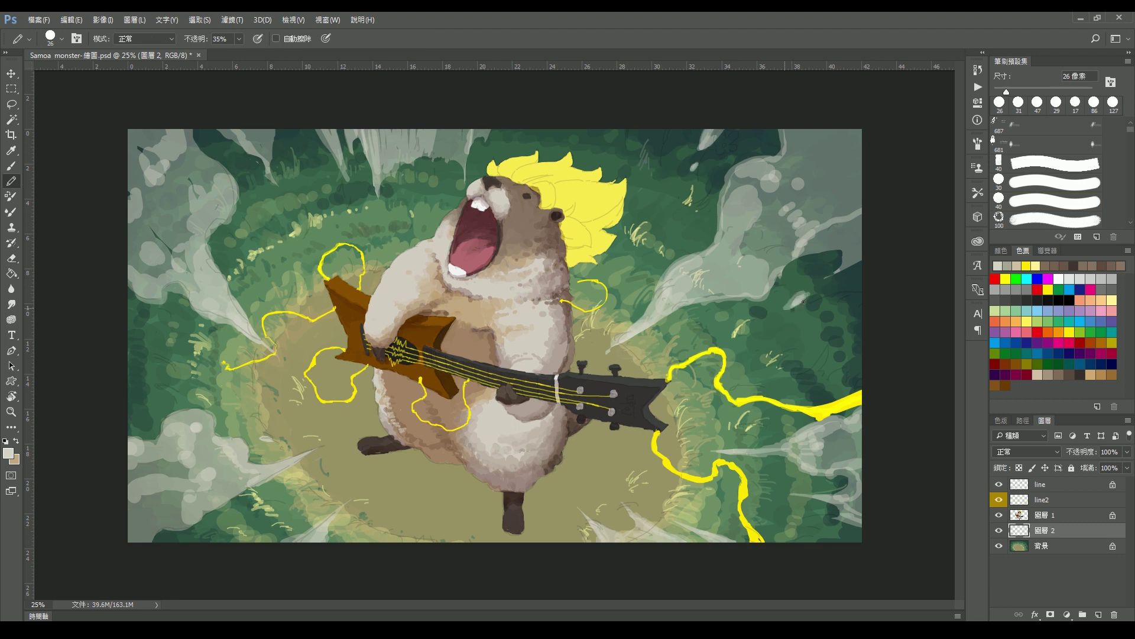
left_click_drag(213, 414, 130, 446)
left_click_drag(254, 455, 171, 493)
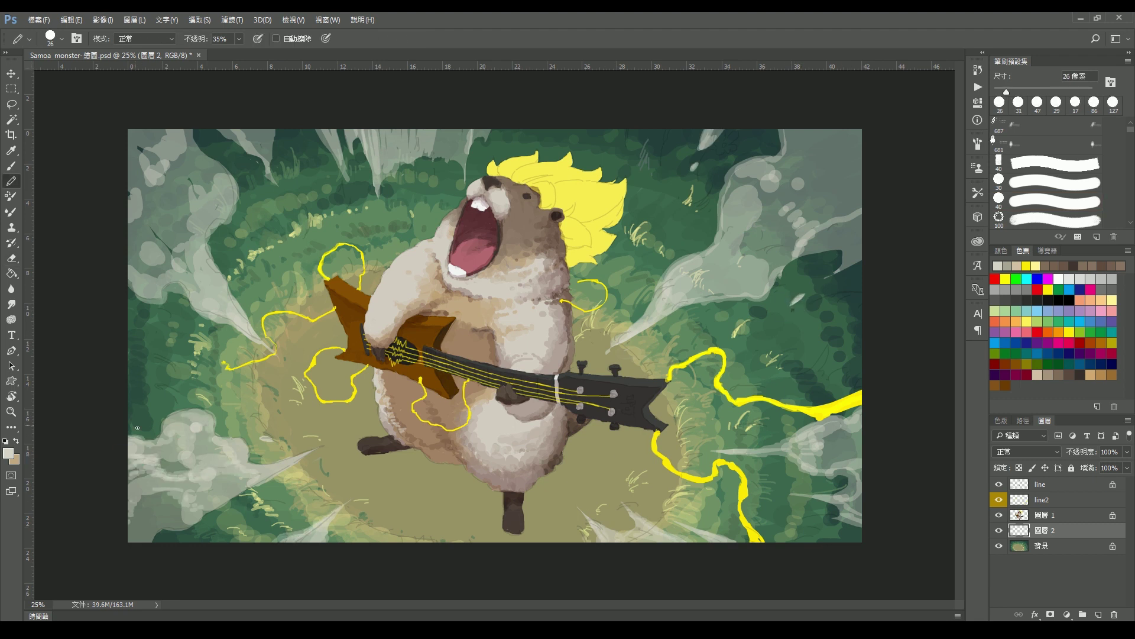
- Load the hair selection and paint darker golden shading on the hair's right side
key("w")
right_click(1053, 514)
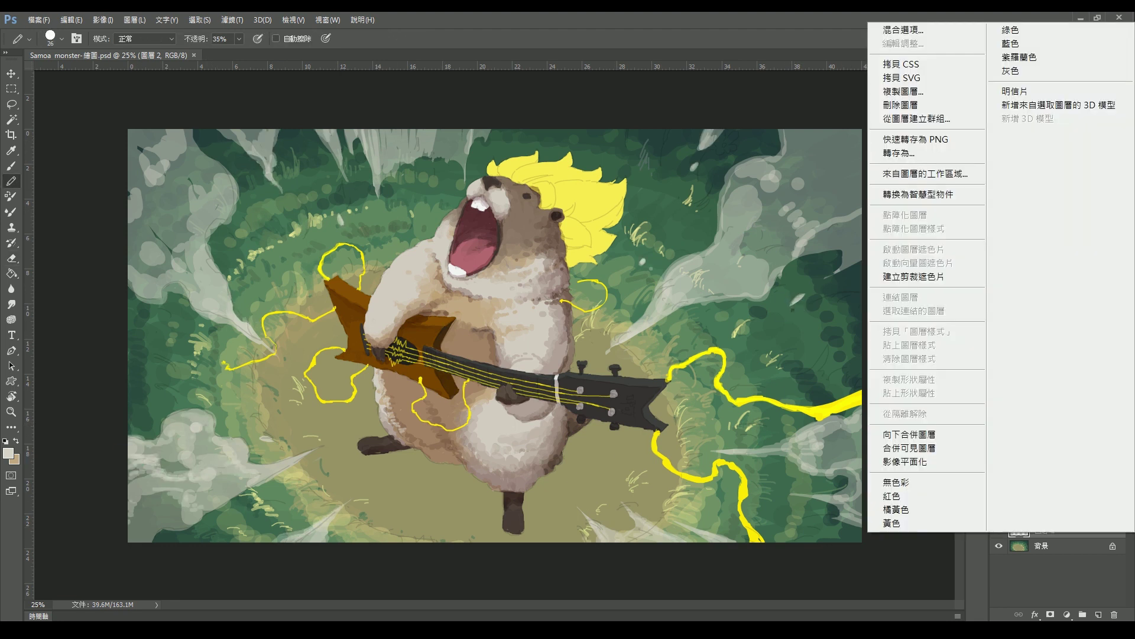
key("Escape")
key("q")
key("q")
key("b")
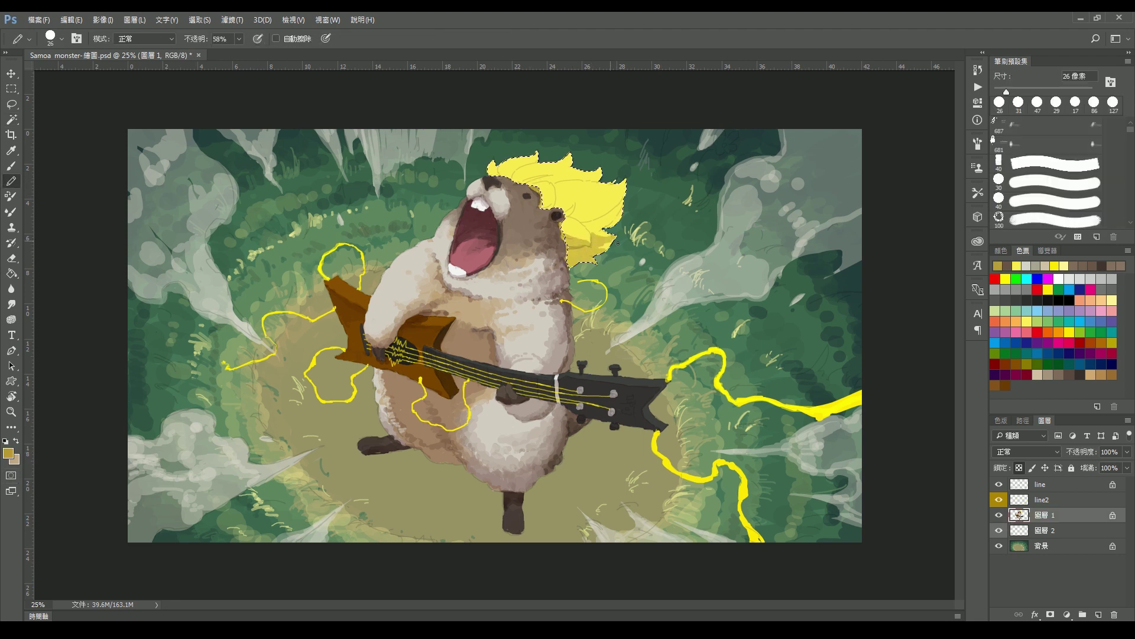
left_click(618, 242, "alt")
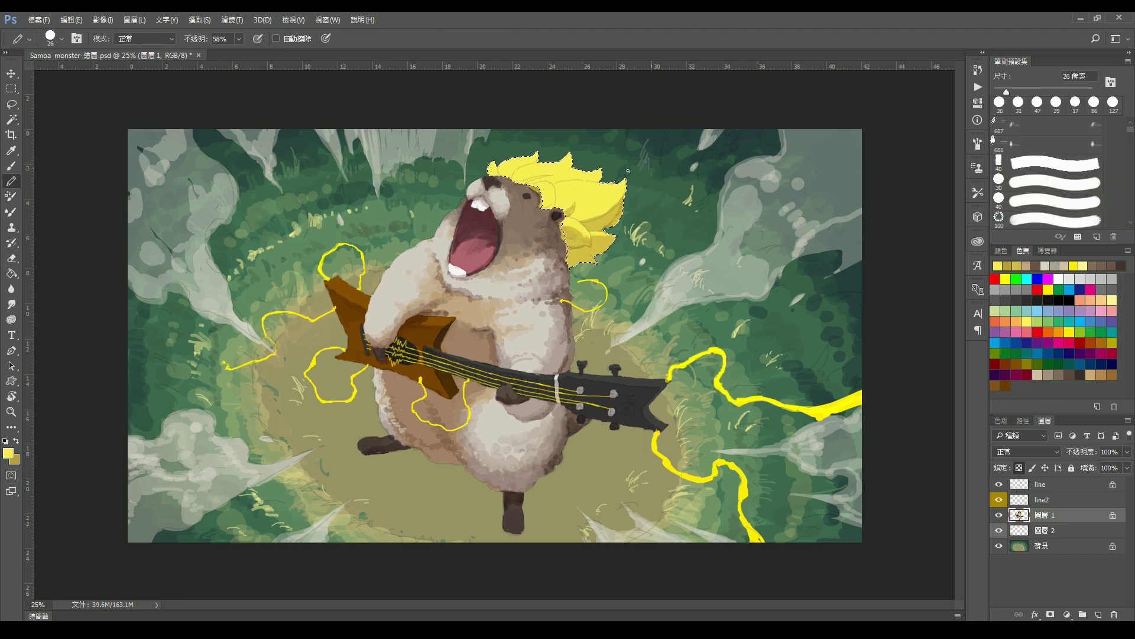
left_click(592, 207, "alt")
mouse_move(562, 195)
left_mouse_down()
mouse_move(621, 213)
mouse_move(609, 249)
left_mouse_up()
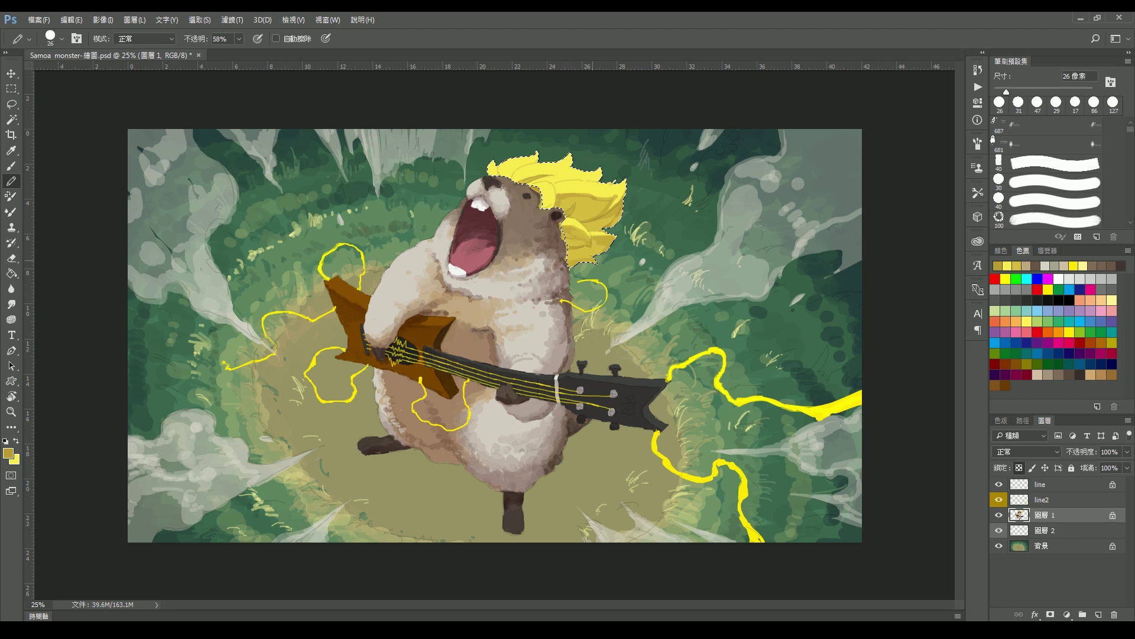
- Paint lighter yellow highlights on the upper hair with a 36 px brush, blending the strokes
left_click(551, 261, "alt")
key("bracketright")
mouse_move(591, 177)
left_mouse_down()
mouse_move(550, 190)
mouse_move(568, 177)
mouse_move(568, 194)
mouse_move(615, 207)
mouse_move(621, 219)
mouse_move(568, 190)
mouse_move(598, 240)
left_mouse_up()
left_click(568, 194, "alt")
left_click(556, 207, "alt")
left_click(608, 204, "alt")
- Paint a greyish-tan shadow beneath the feet on a new layer and save
key("ctrl+shift+alt+n")
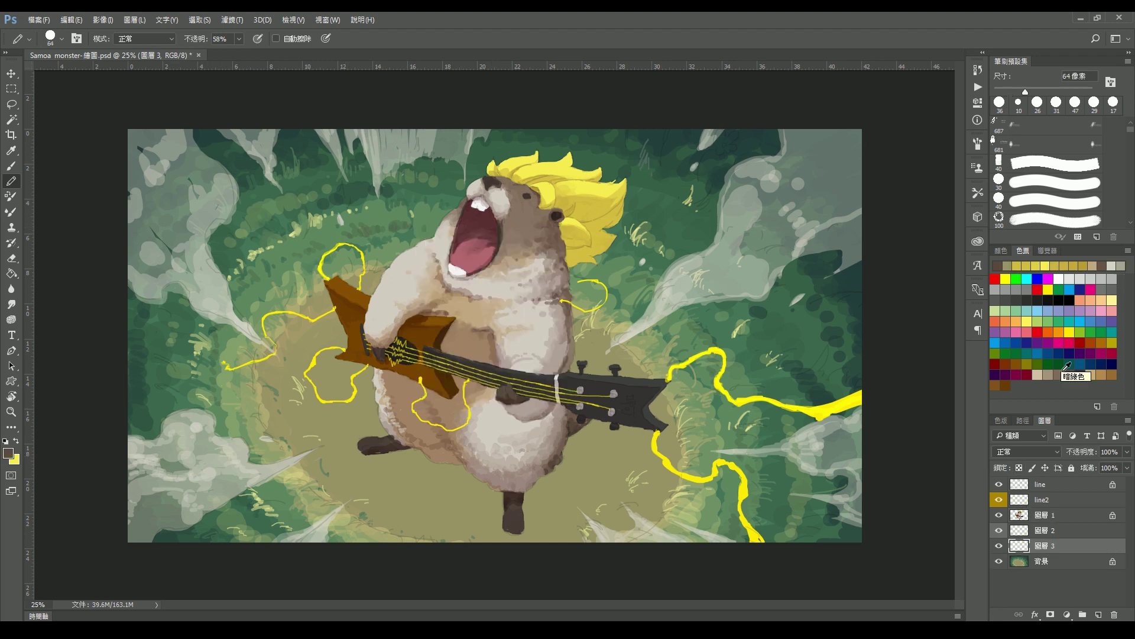
left_click(414, 473, "alt")
left_click_drag(379, 455, 497, 491)
left_click_drag(532, 443, 577, 520)
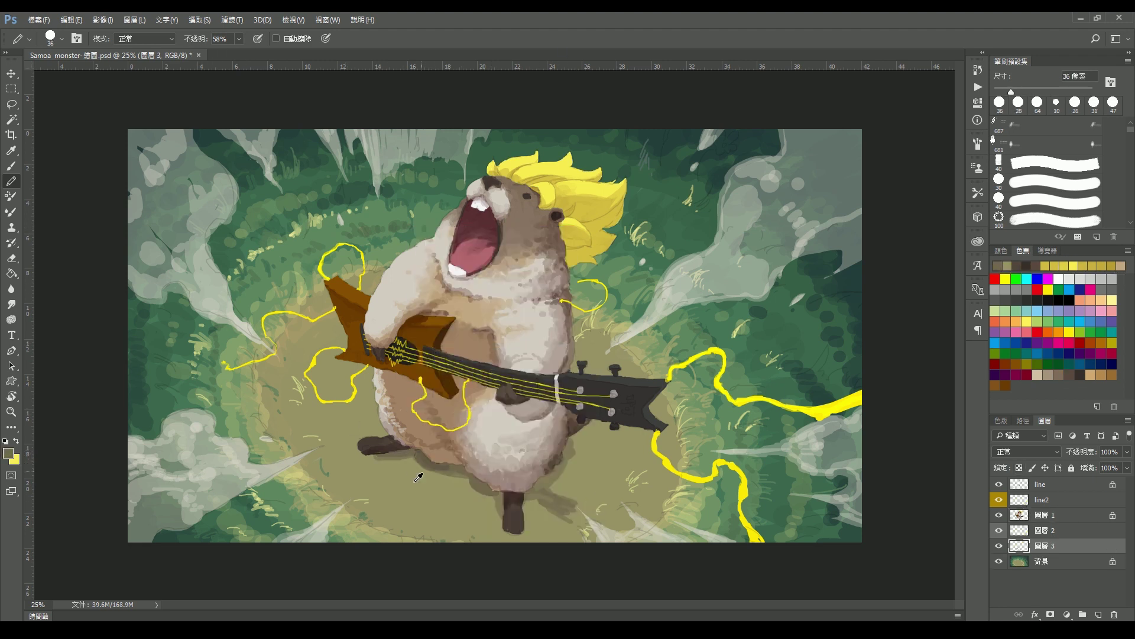
left_click_drag(526, 473, 592, 527)
key("ctrl+s")
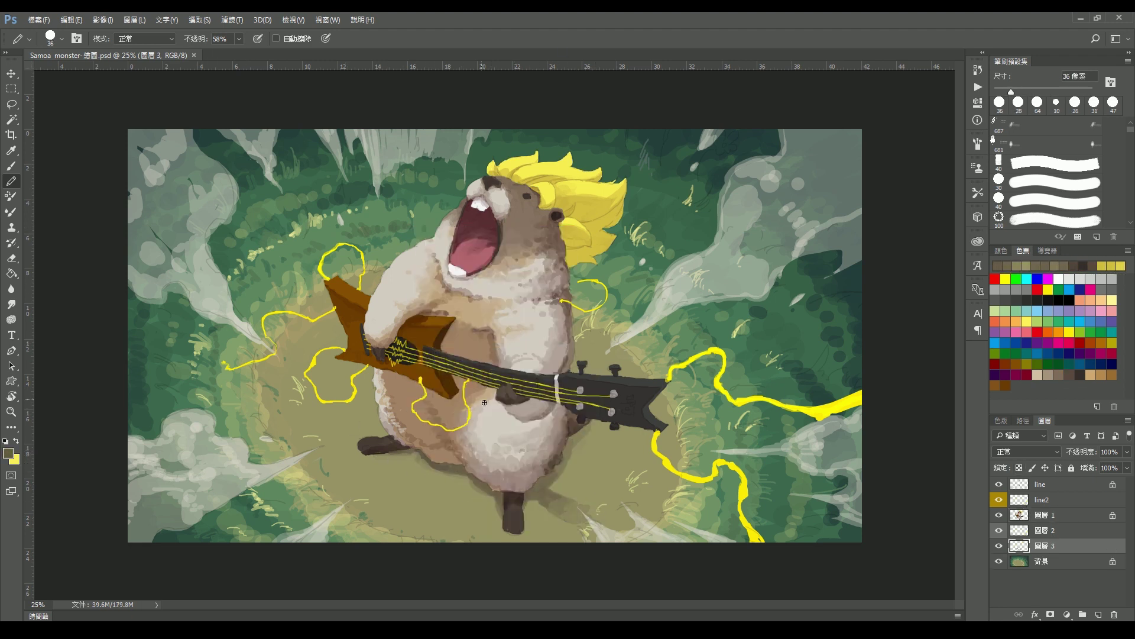
- Add a 33%-opacity purple tint to the foot shadow and save again
right_click(484, 402, "alt+shift")
key("3")
key("3")
mouse_move(559, 467)
left_mouse_down()
mouse_move(541, 482)
mouse_move(574, 517)
left_mouse_up()
left_click(414, 453, "alt")
key("4")
key("3")
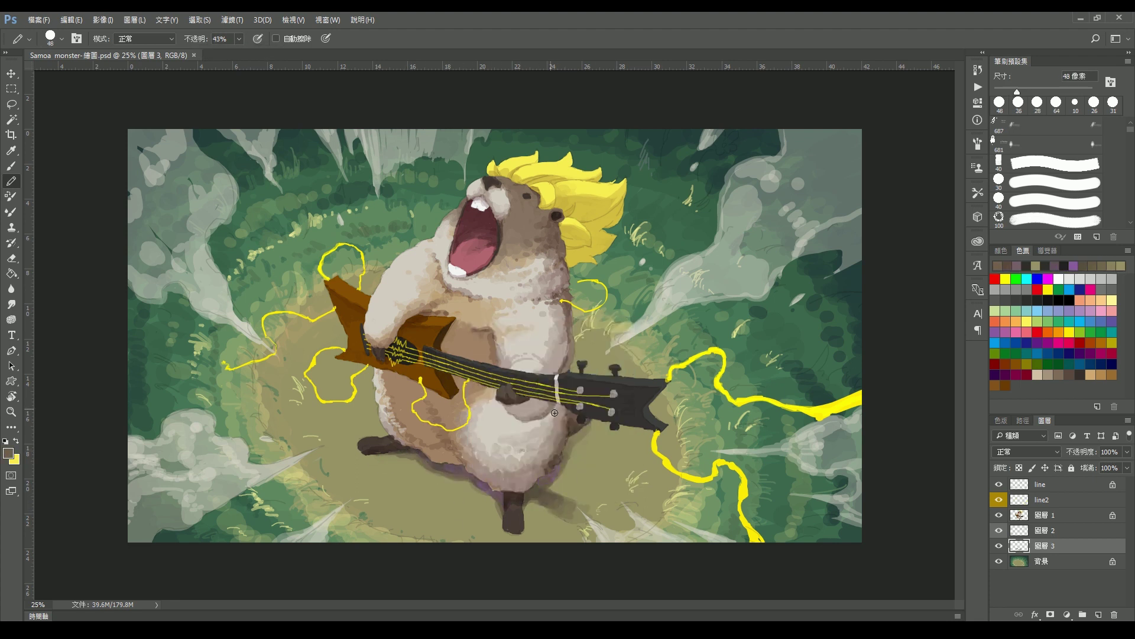
key("ctrl+s")
left_click(664, 245, "alt")
key("bracketleft")
key("bracketleft")
key("bracketleft")
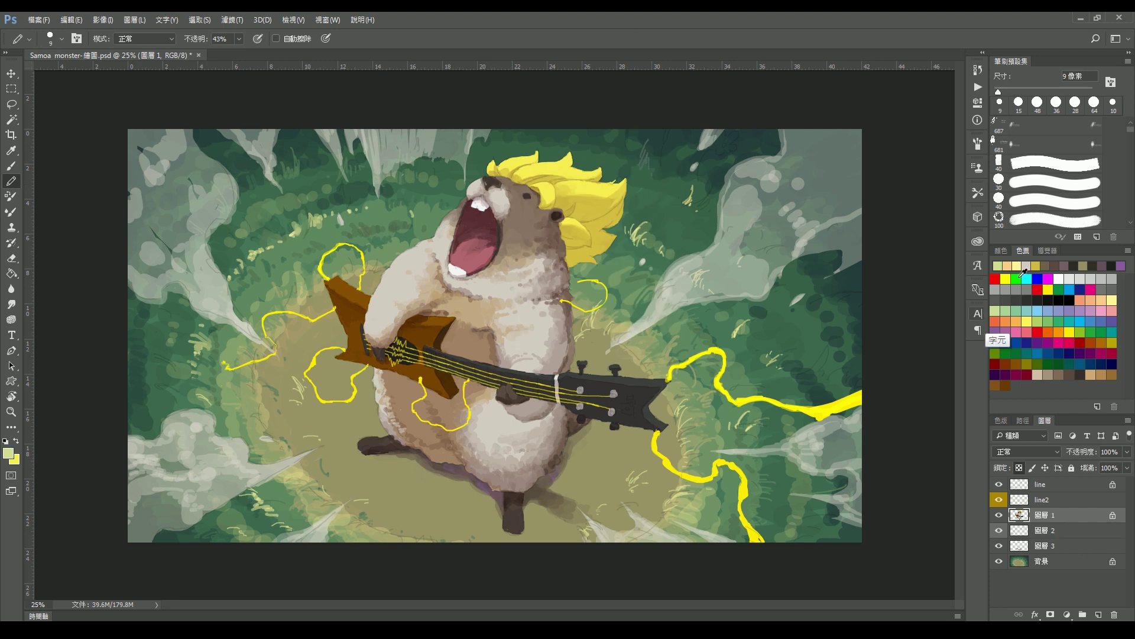
- Hide the line layer and set a dark brown 9 px brush at 52% opacity
left_click(503, 529, "alt")
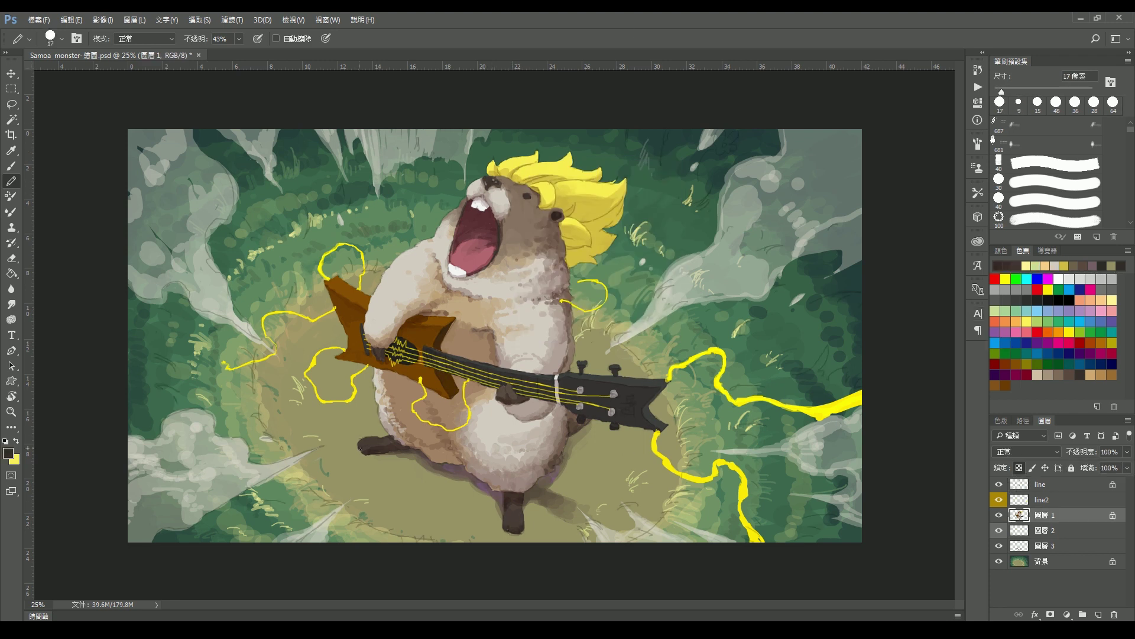
left_click(591, 225, "alt")
key("bracketleft")
key("5")
key("2")
- Paint the headstock tuning pegs using sampled pale yellow, grey and near-black
left_click(998, 484)
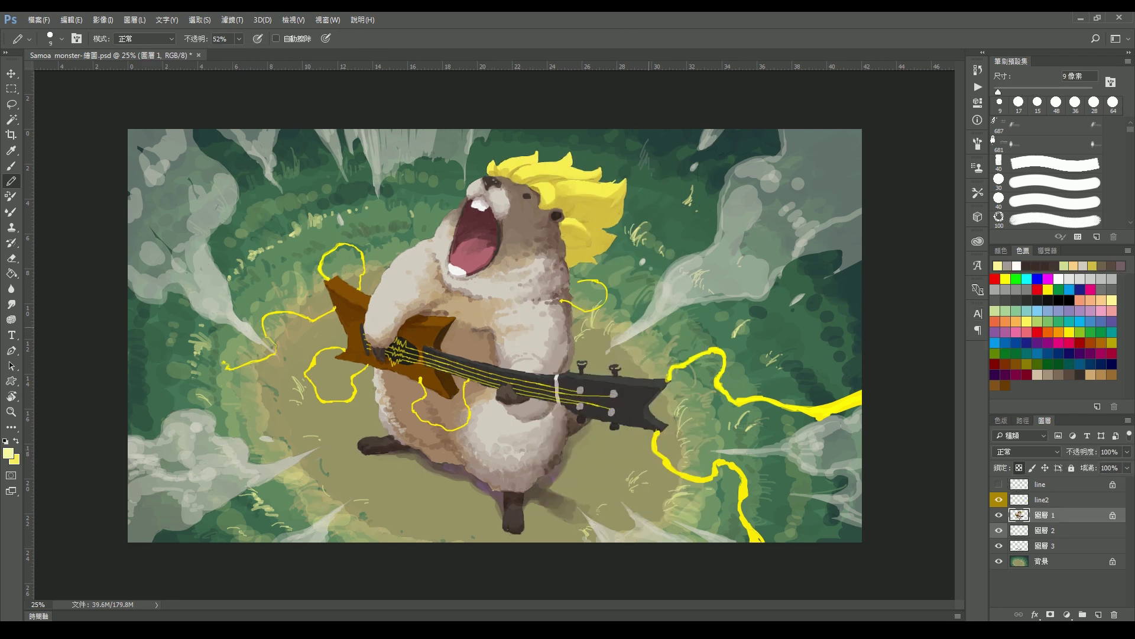
left_click(580, 377, "alt")
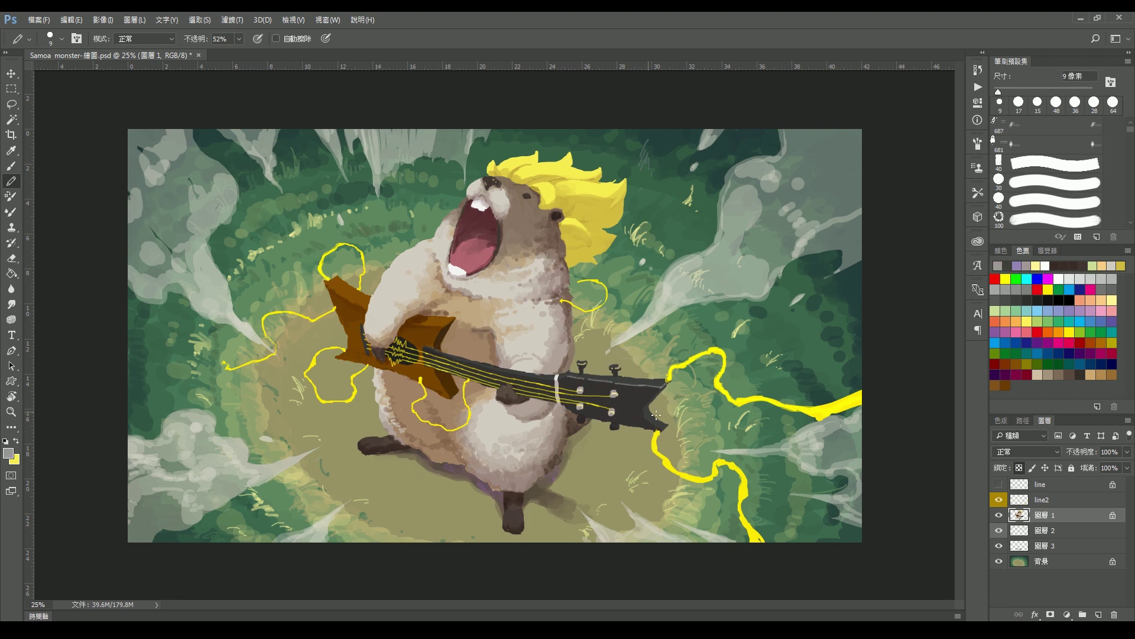
left_click(498, 362, "alt")
left_click(445, 324, "alt")
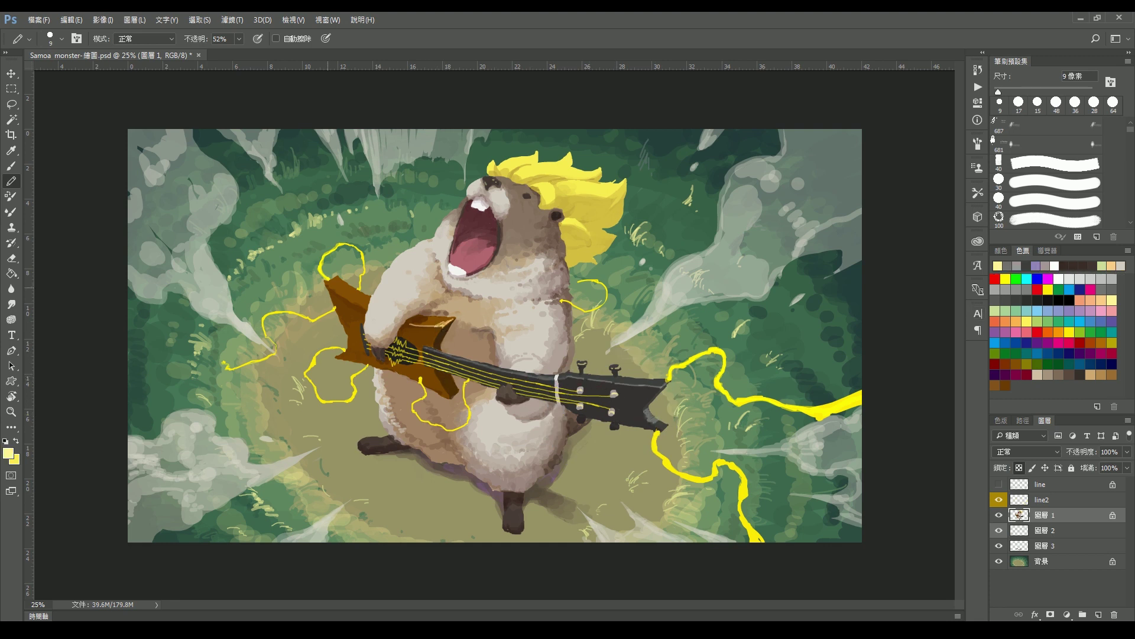
key("bracketright")
key("bracketright")
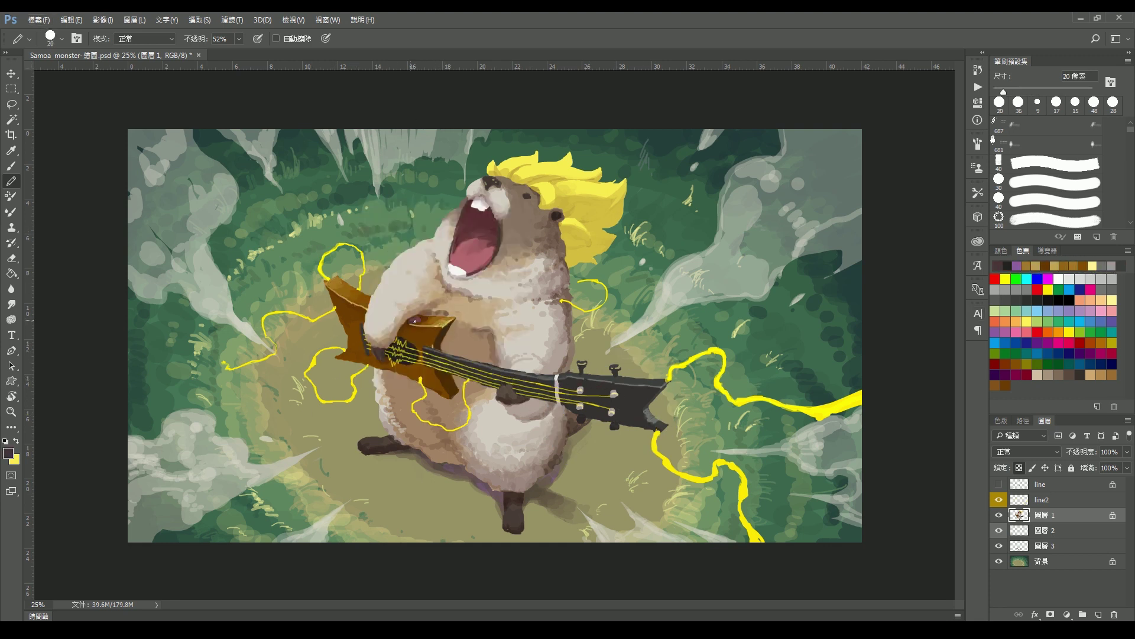
left_click(312, 337, "alt")
key("bracketleft")
key("bracketleft")
key("bracketleft")
- Darken the guitar headstock and shade the lower fur with lavender and black tones
left_click(437, 350, "alt")
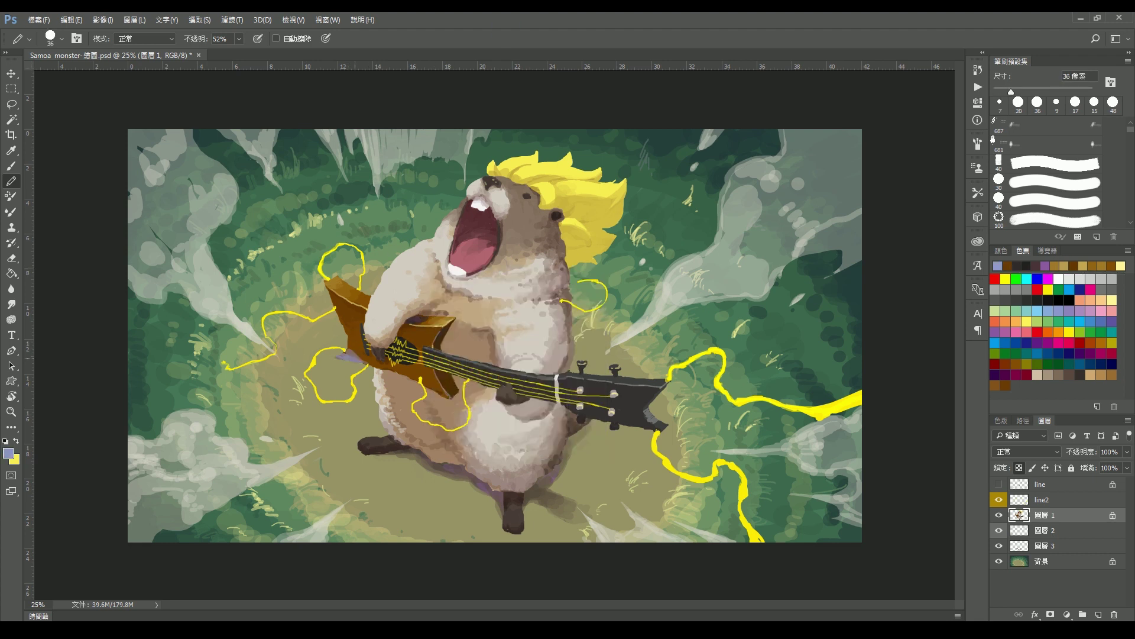
left_click(435, 385, "alt")
left_click(357, 350, "alt")
key("bracketleft")
key("bracketleft")
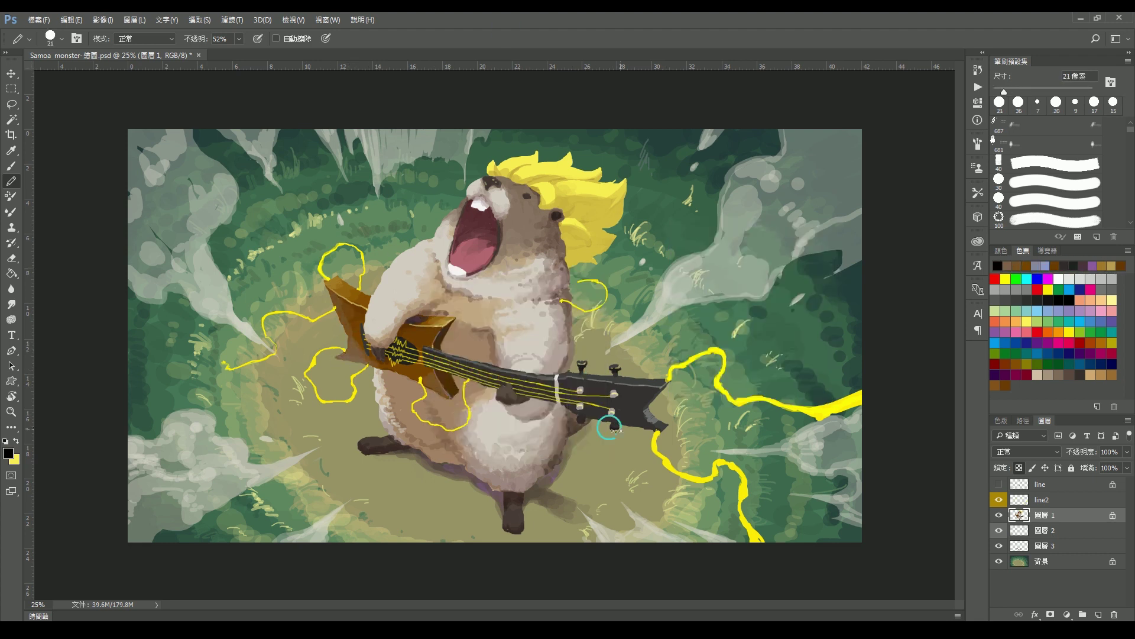
left_click(609, 427, "alt")
key("bracketleft")
left_click(644, 417, "alt")
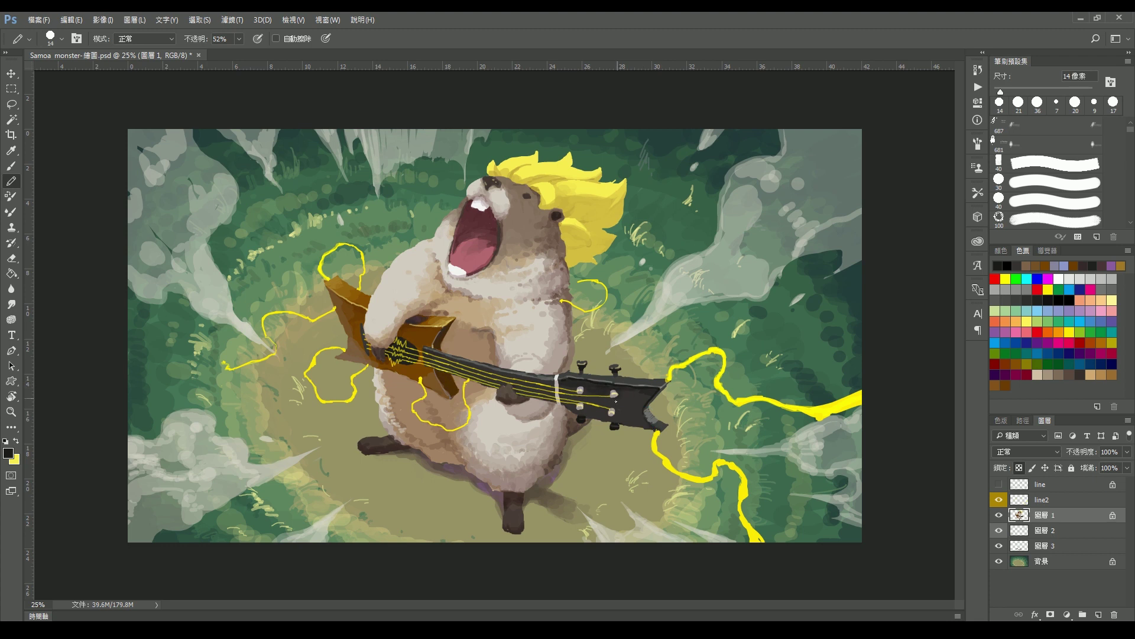
left_click(612, 402, "alt")
key("bracketright")
key("bracketright")
left_click(653, 384, "alt")
- Set up a pale yellow Color Dodge brush for glowing highlights
right_click(558, 282)
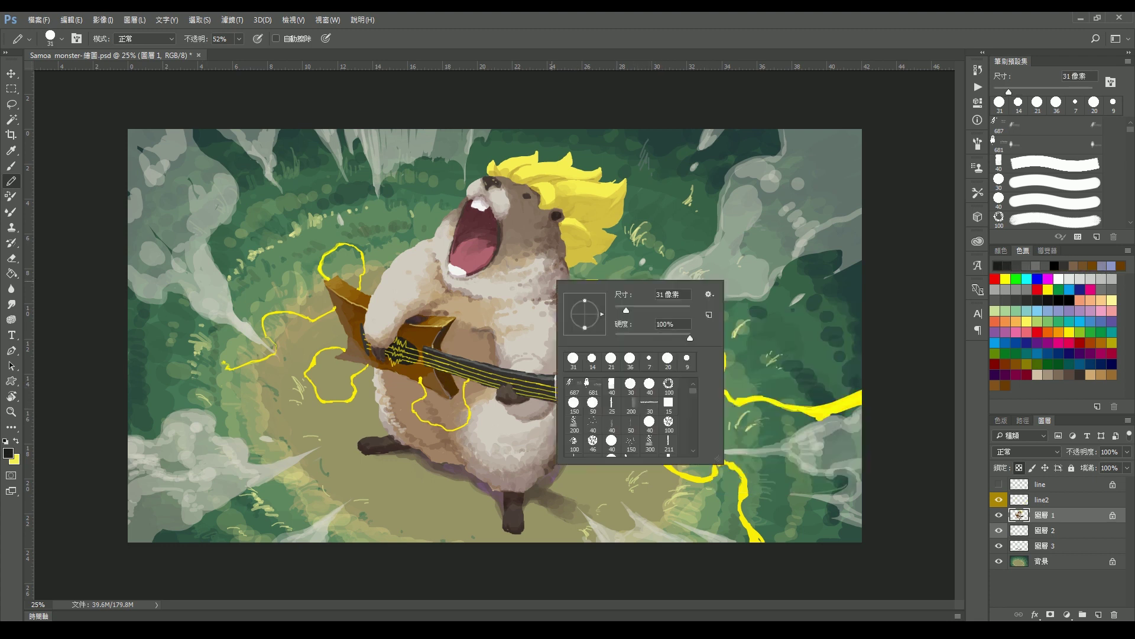
left_click_drag(626, 309, 621, 310)
key("Return")
left_click(537, 390, "alt")
key("bracketleft")
key("bracketleft")
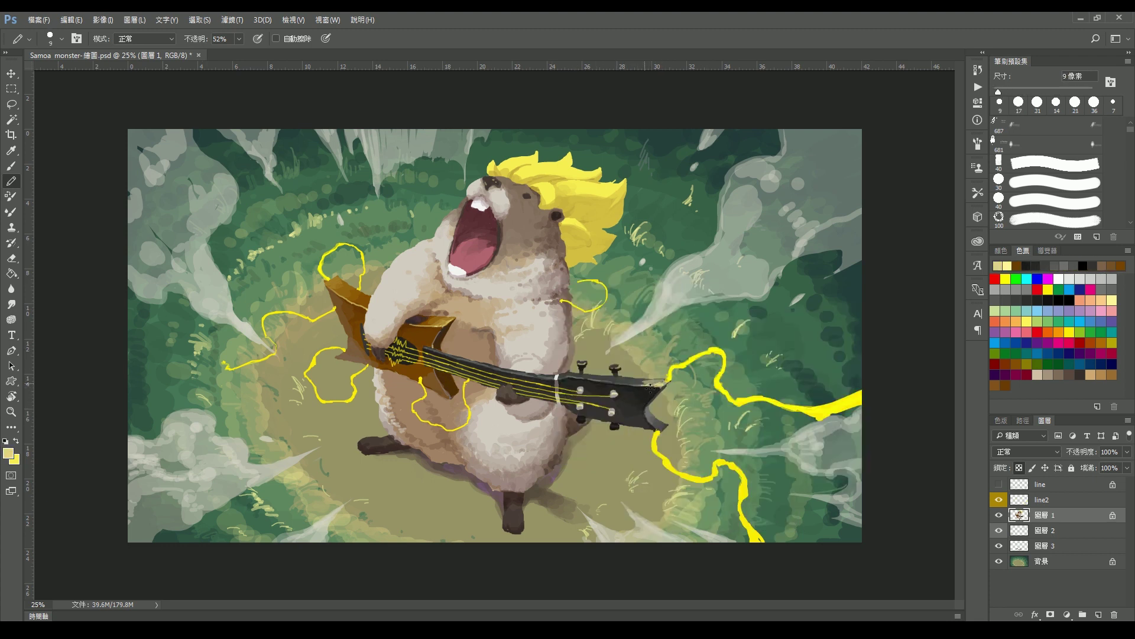
left_click(637, 413, "alt")
key("bracketright")
key("bracketright")
key("shift+alt+d")
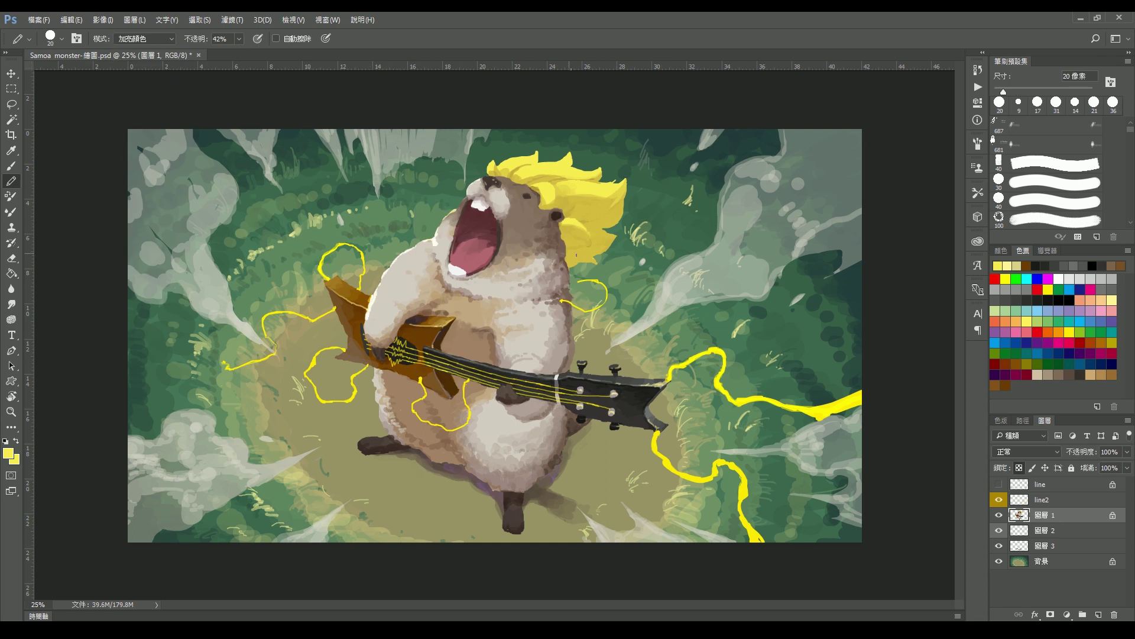
- Paint glowing Color Dodge strokes on the belly, resizing the brush between 6 and 23 px
right_click(532, 220)
key("Return")
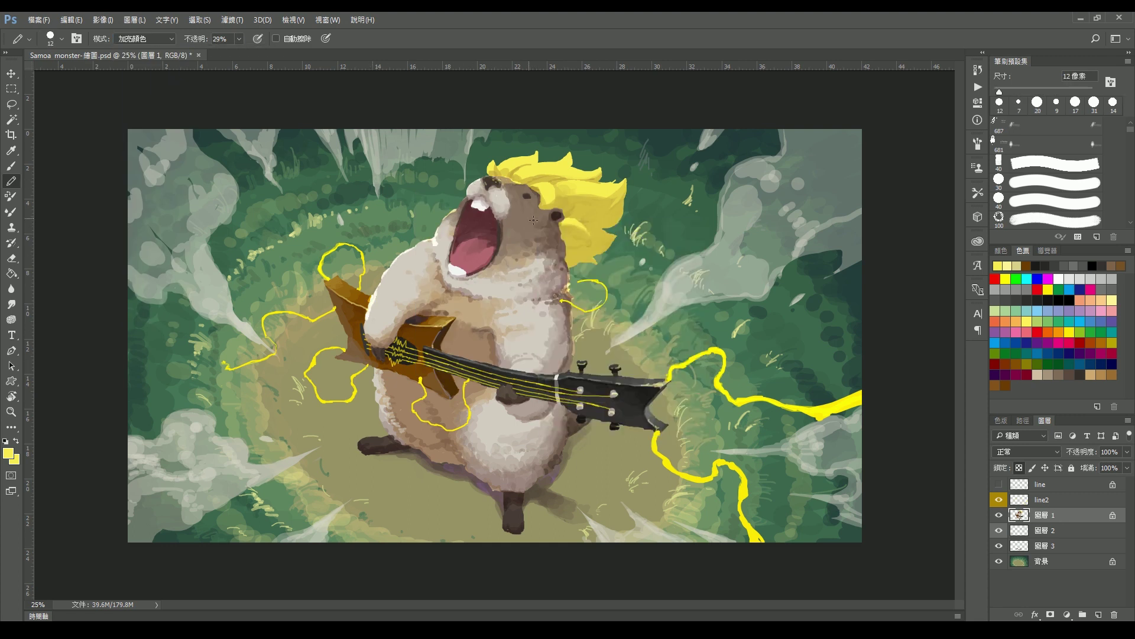
right_click(631, 187)
key("Return")
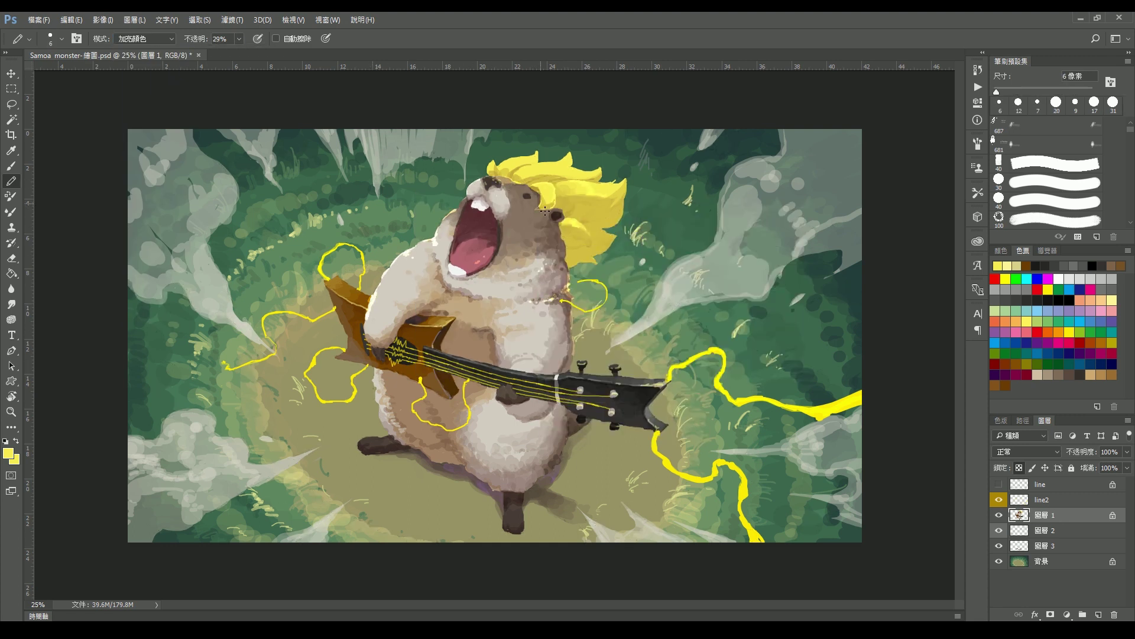
right_click(535, 220)
key("Return")
right_click(577, 263)
key("Return")
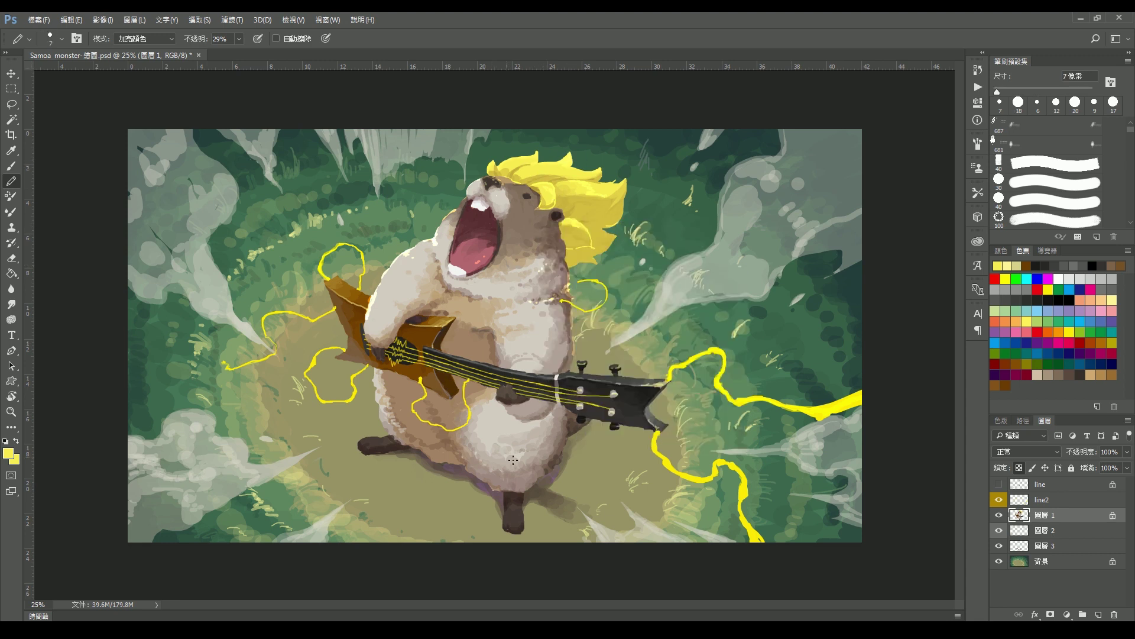
left_click_drag(531, 358, 547, 330)
right_click(351, 431)
key("Return")
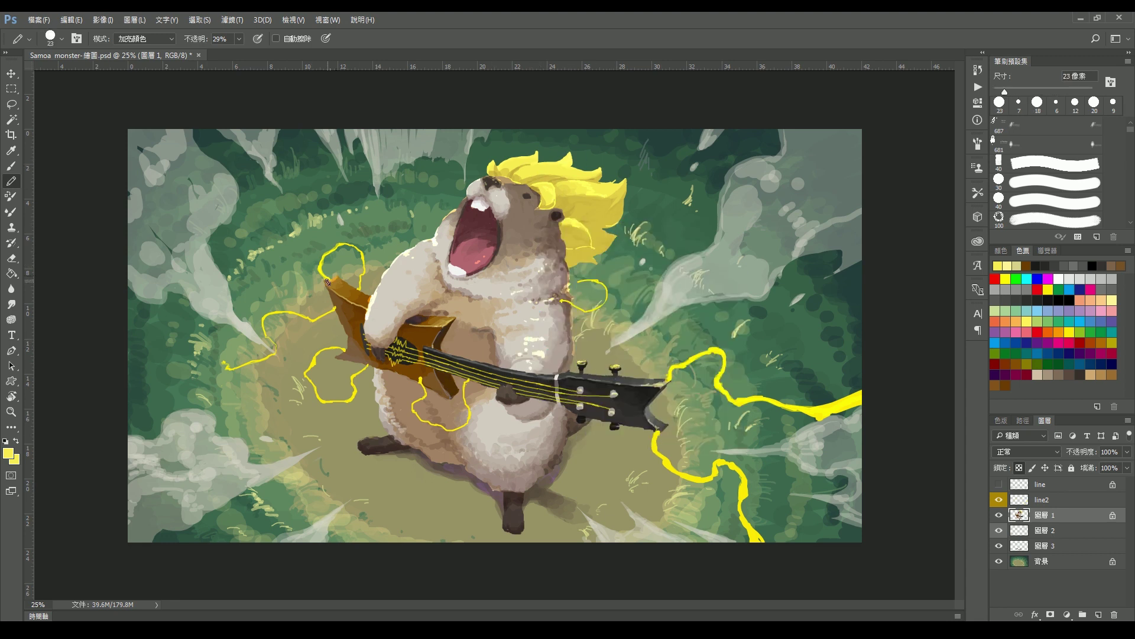
left_click(345, 290, "alt")
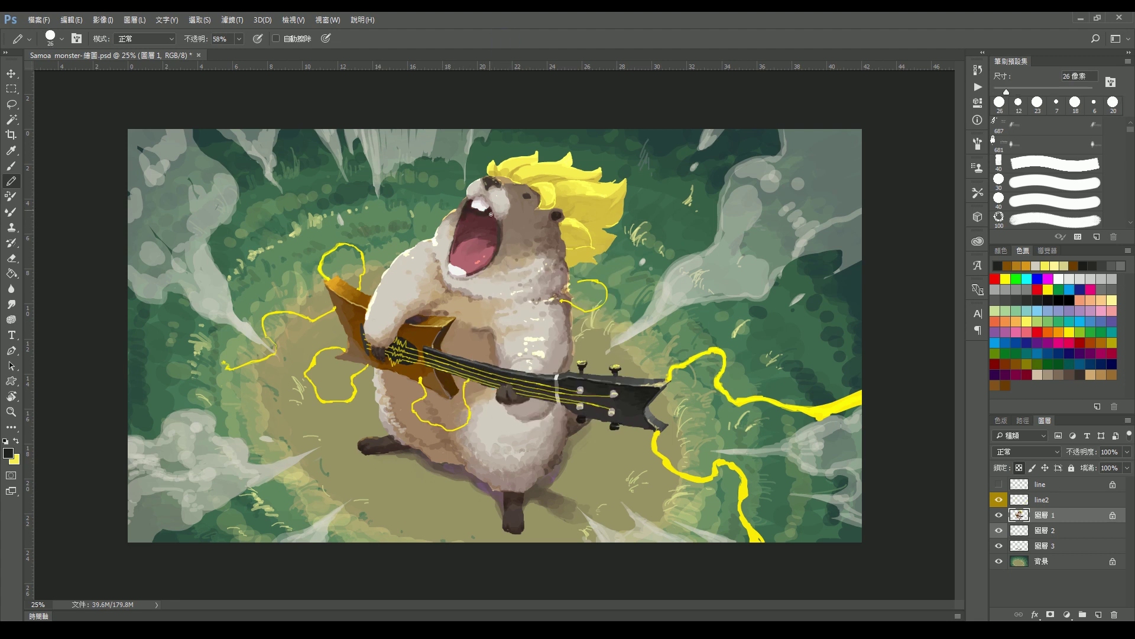
- Sample orange from the guitar and set a 21 px brush at 66% opacity
left_click(473, 225, "alt")
key("4")
key("3")
right_click(522, 216)
key("Return")
right_click(699, 272)
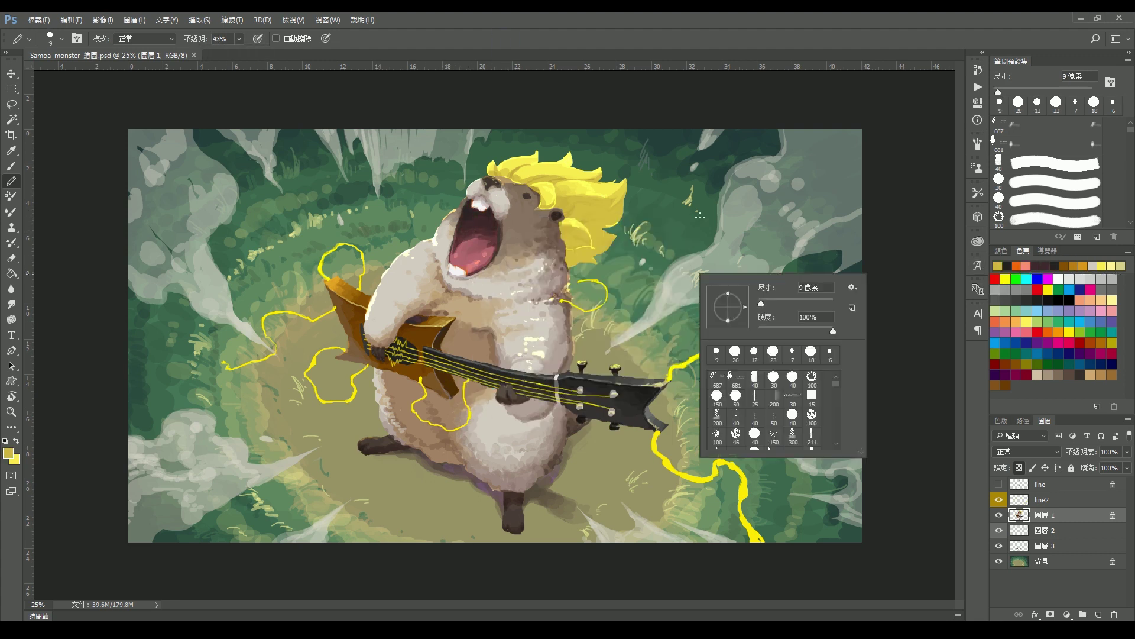
key("Return")
key("6")
key("6")
- Paint gold and white fur highlights on the chest and save the document
left_click(569, 243, "alt")
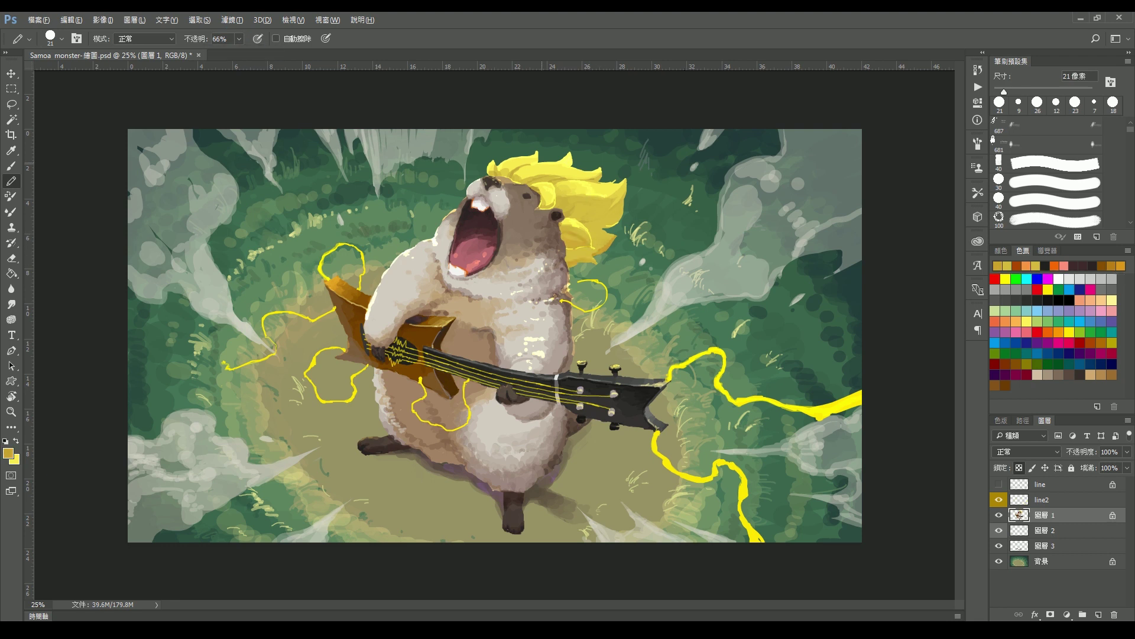
left_click(1058, 279)
left_click(554, 195, "alt")
key("ctrl+s")
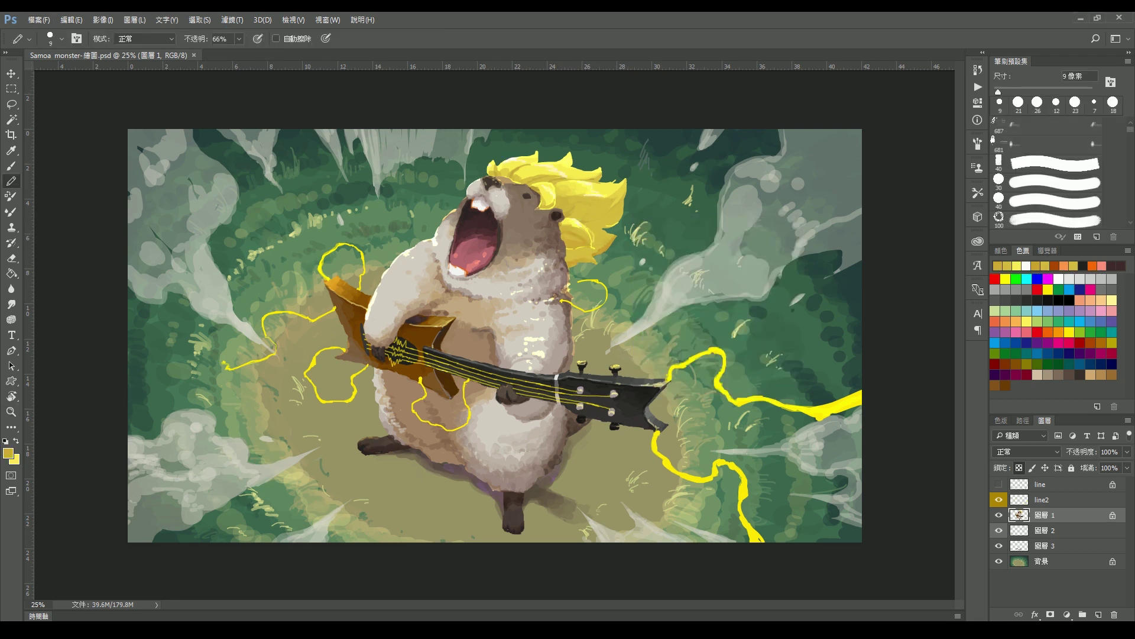
right_click(497, 199)
key("Return")
- Add cream and grey-brown fur strokes at 53% opacity with a 20 px brush
left_click(507, 198, "alt")
right_click(500, 198)
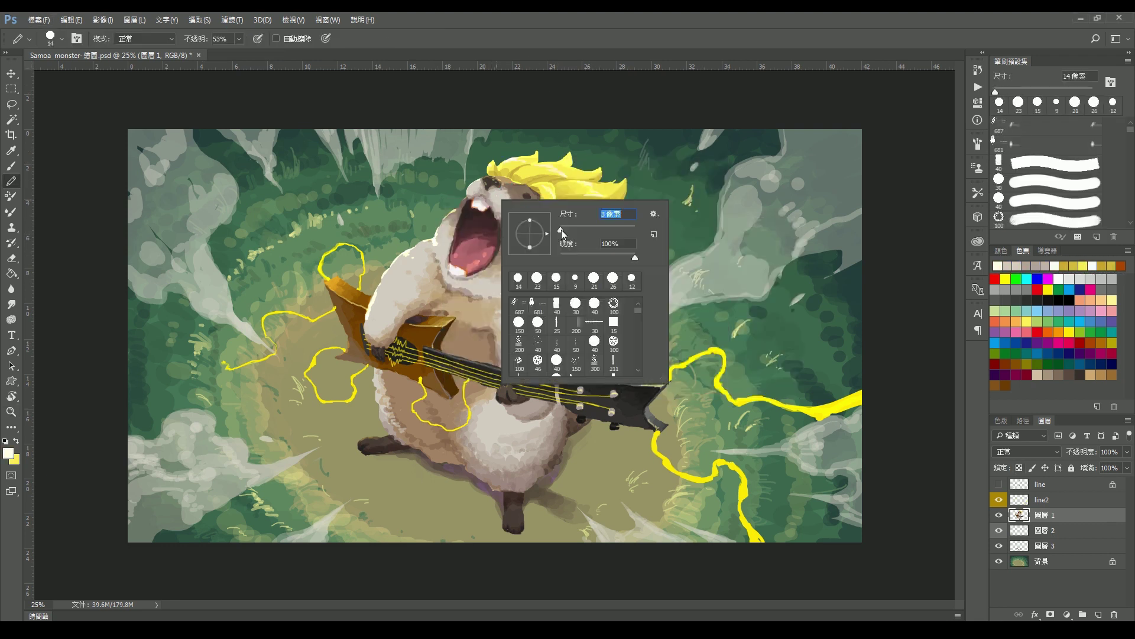
key("Return")
key("5")
key("3")
key("bracketright")
key("bracketright")
left_click(560, 214, "alt")
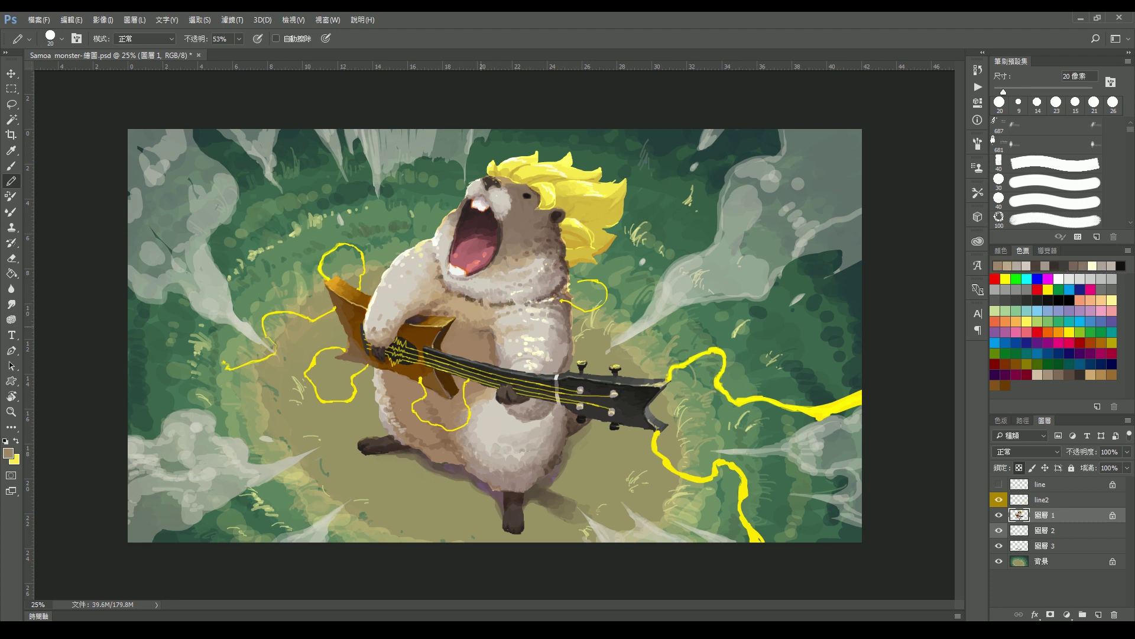
- Paint light brown fur texture on the arms and hide the lightning layer line2
left_click(496, 359, "alt")
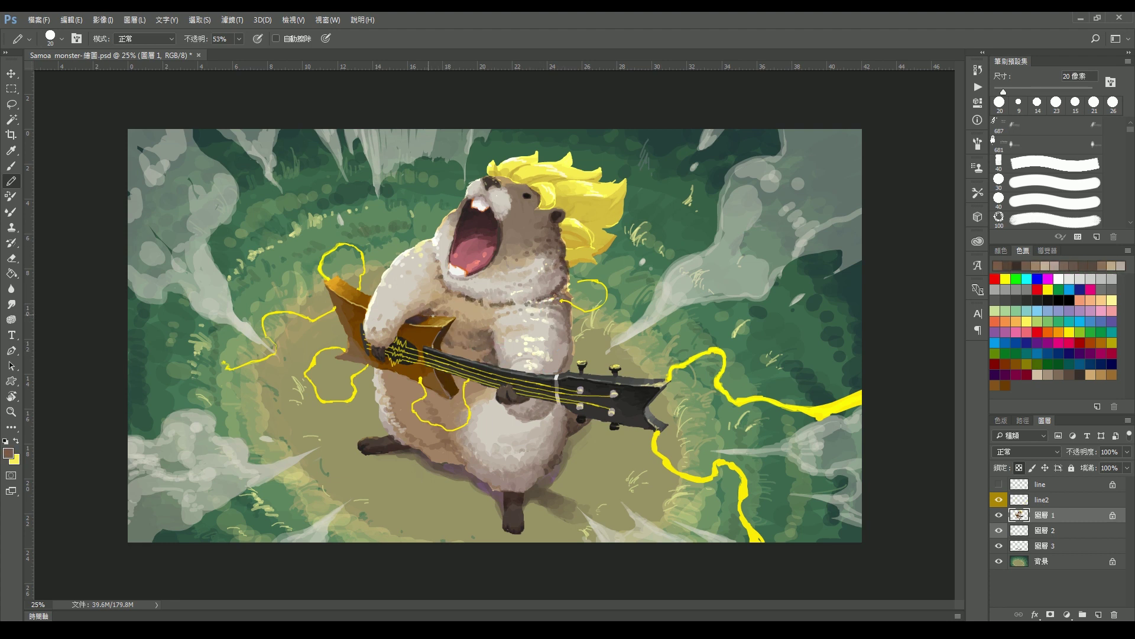
key("bracketleft")
key("bracketleft")
key("bracketleft")
left_click(568, 358, "alt")
key("bracketright")
key("bracketright")
key("bracketright")
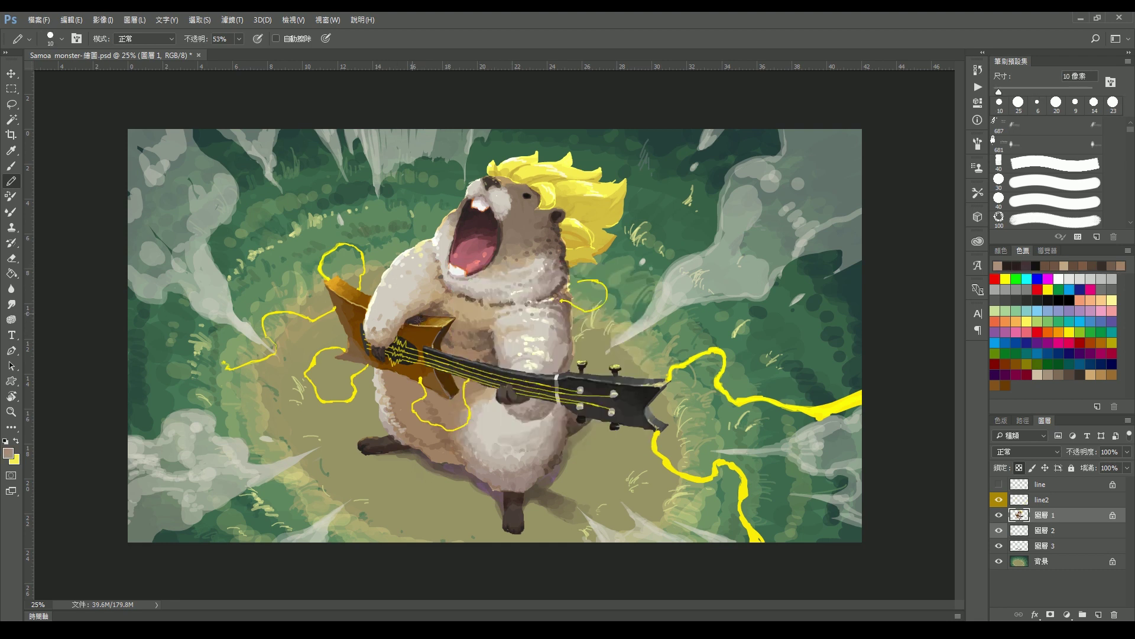
left_click(999, 499)
right_click(558, 220)
- Shade the lower body and legs darker with a 34 px brush, sampling grey, orange and cream
key("Return")
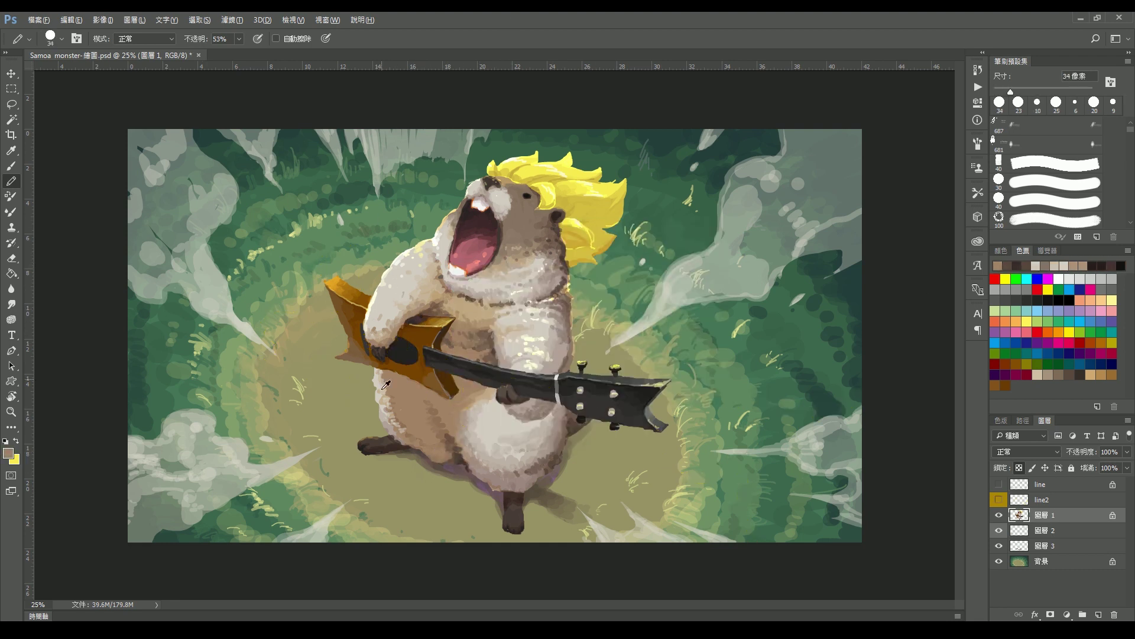
left_click_drag(420, 444, 514, 478)
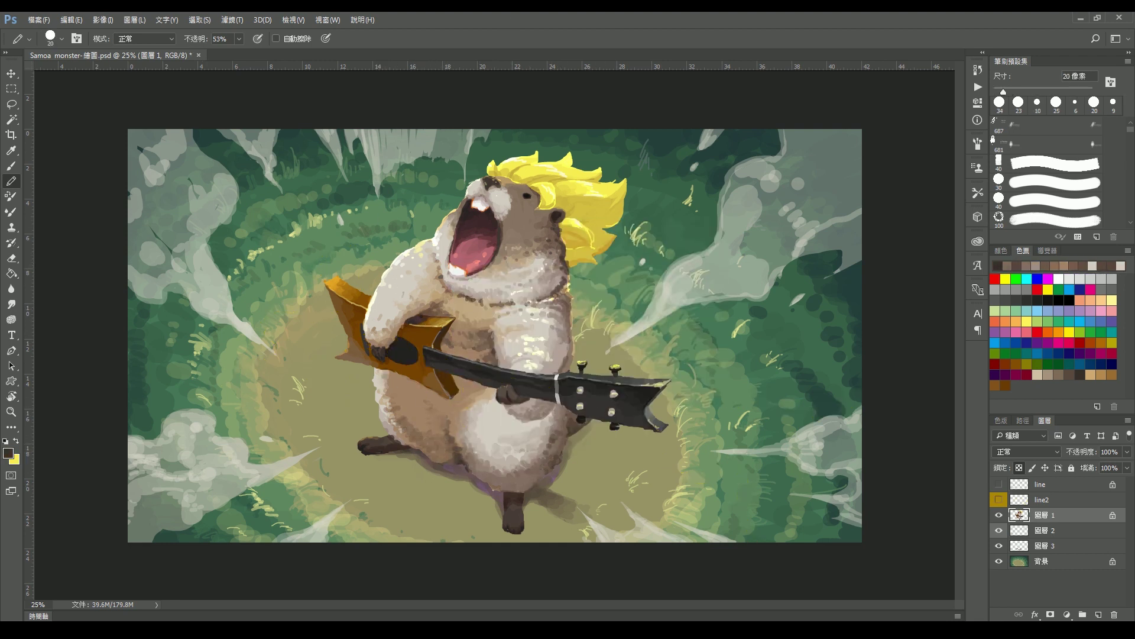
left_click(571, 367, "alt")
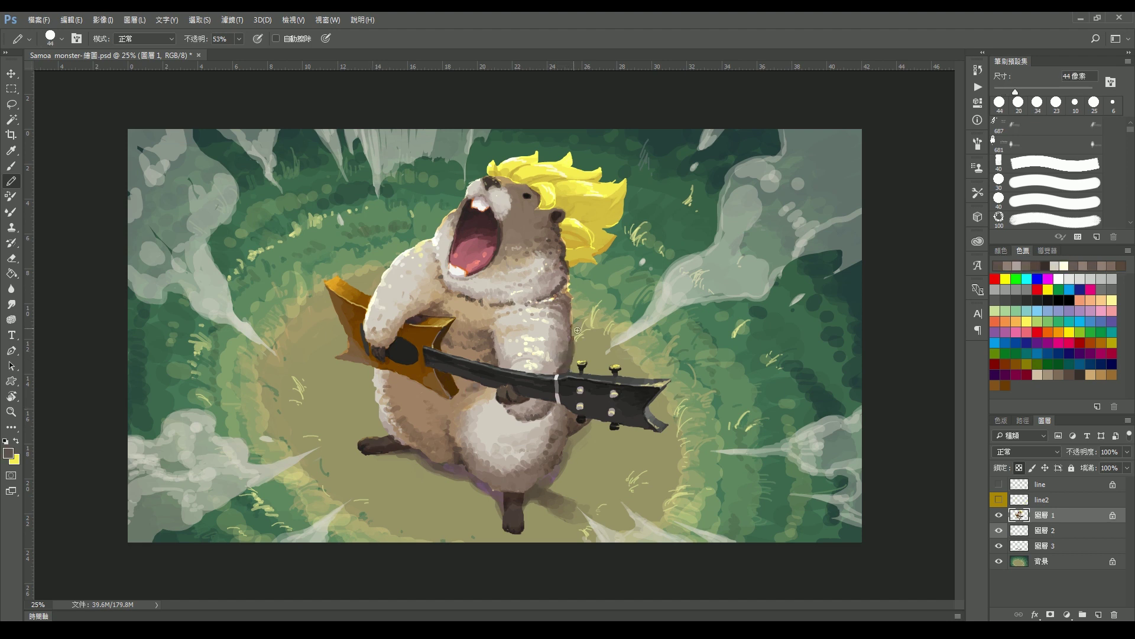
left_click(589, 227, "alt")
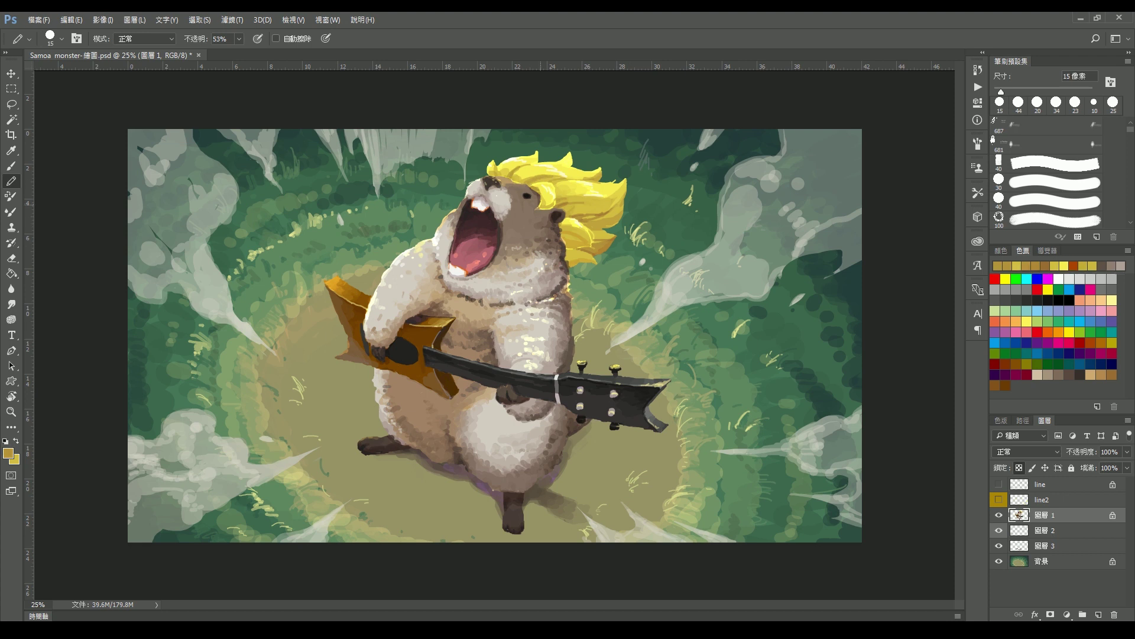
left_click(476, 182, "alt")
left_click(540, 287, "alt")
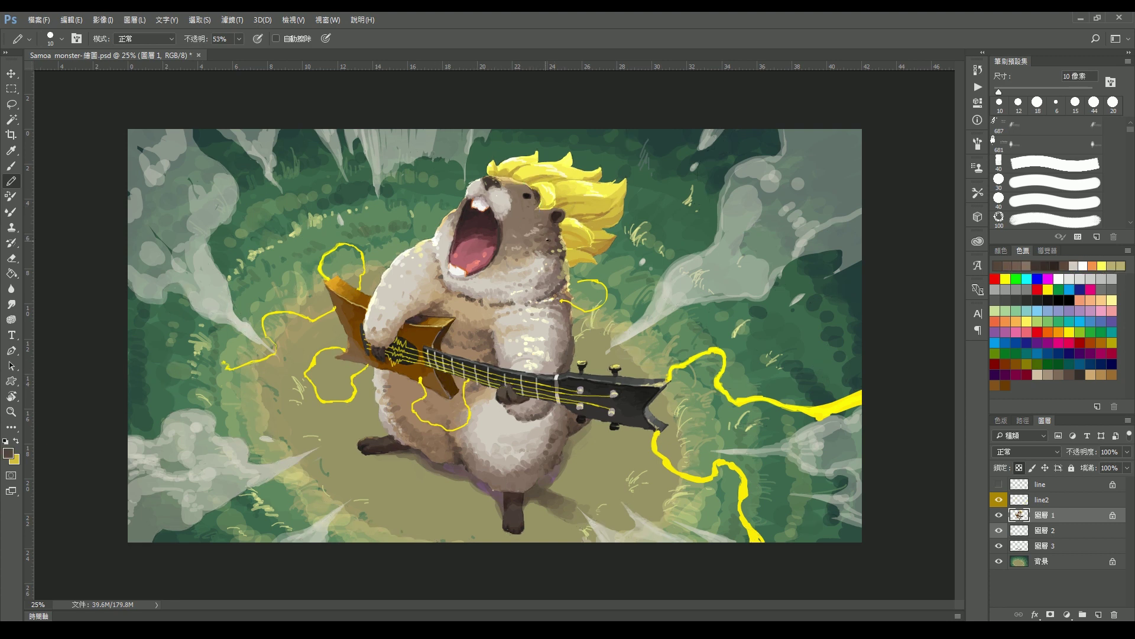
- Sample pink from the mouth and a gold-brown colour, saving the file
left_click(455, 275, "alt")
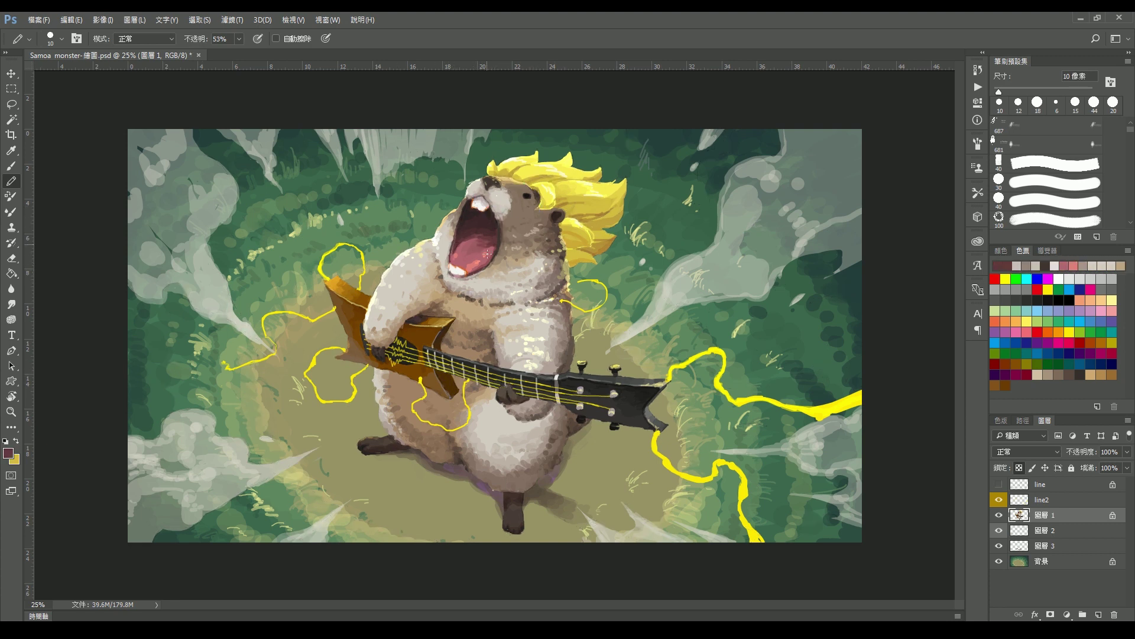
key("ctrl+s")
key("bracketright")
left_click(591, 247, "alt")
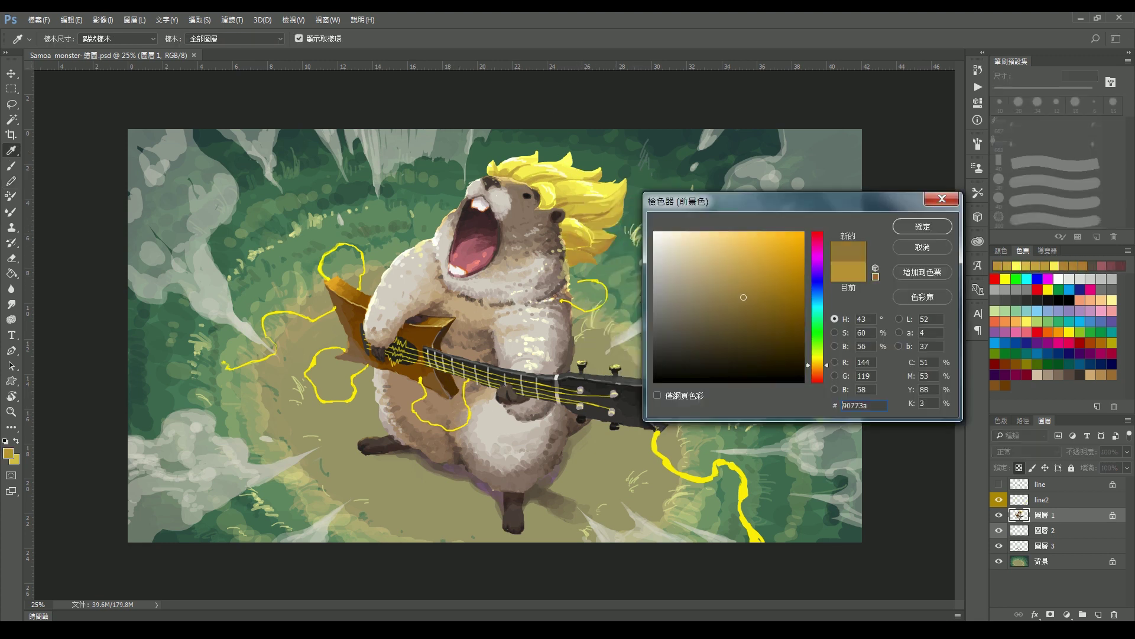
- Set a 47 px brush and sample a near-black colour, moving between 圖層 3 and 圖層 1
right_click(612, 227, "alt")
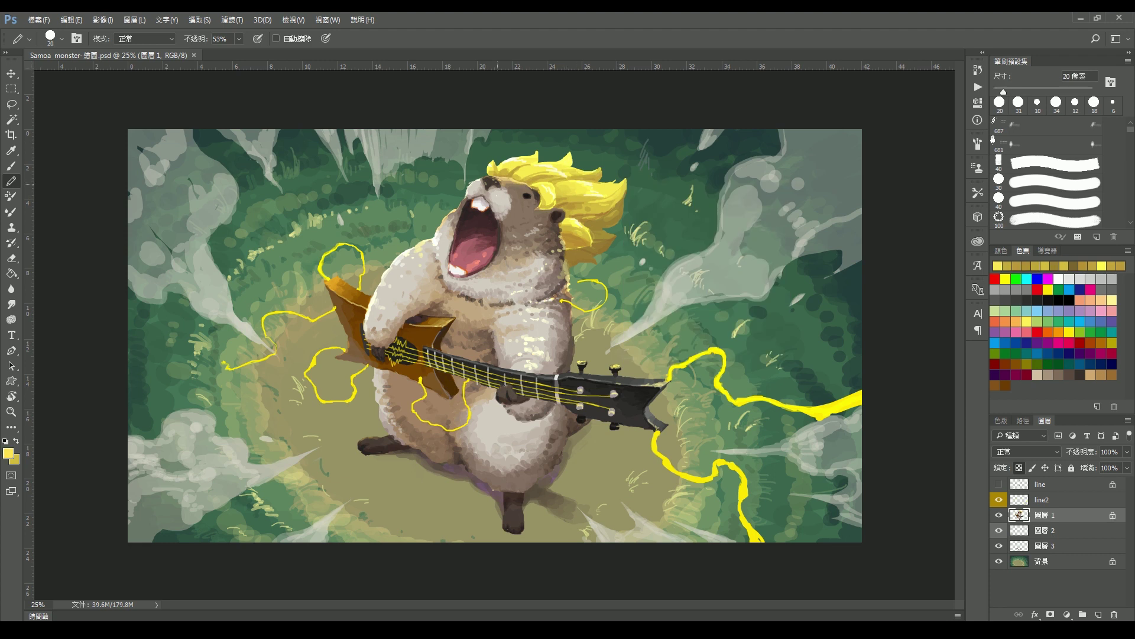
right_click(448, 226, "alt")
key("alt+bracketleft")
key("alt+bracketleft")
left_click(571, 453, "alt")
left_click(616, 411, "alt")
key("alt+bracketright")
key("alt+bracketright")
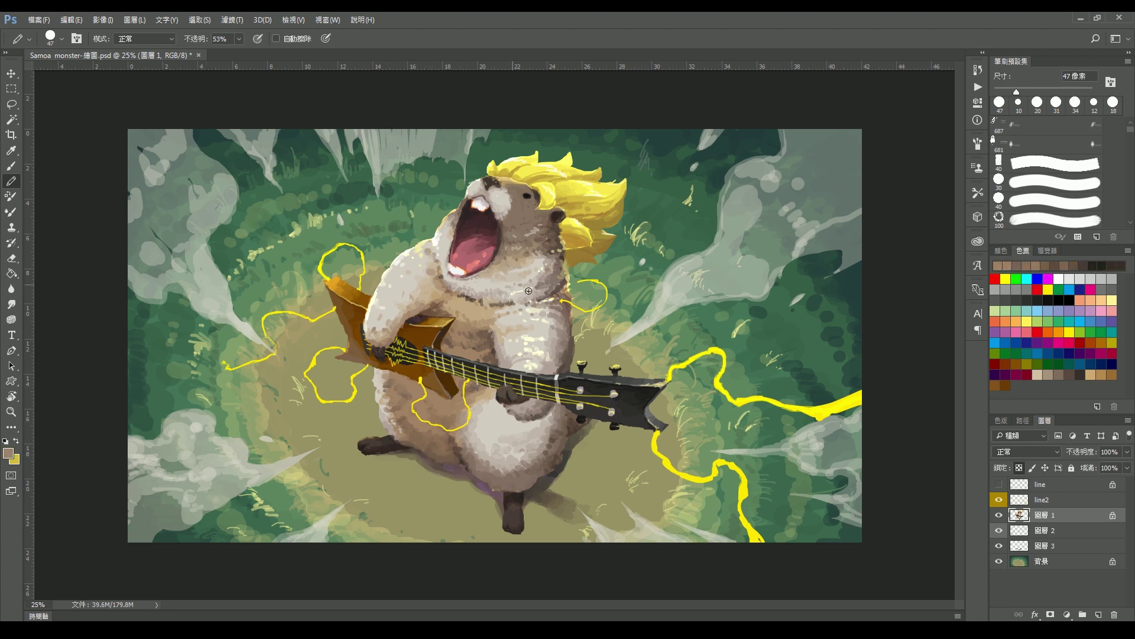
- Resize the brush to 15 px, then 21 px, sample a dark colour, and save
right_click(528, 290, "alt")
right_click(583, 389, "alt")
left_click(583, 389, "alt")
right_click(583, 389)
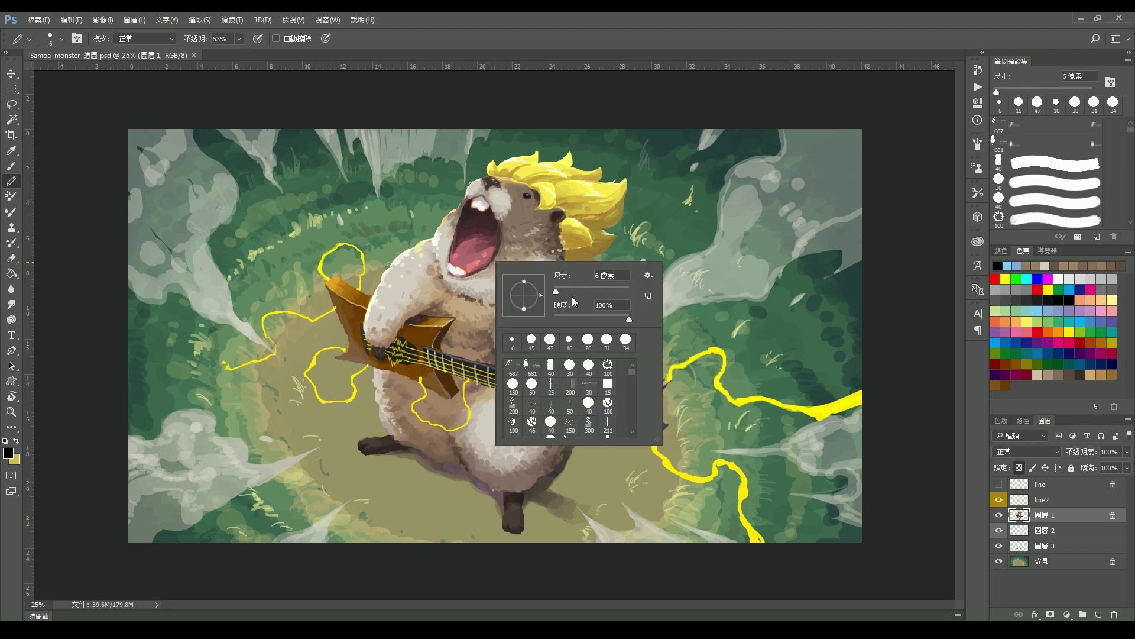
key("Escape")
left_click(575, 371, "alt")
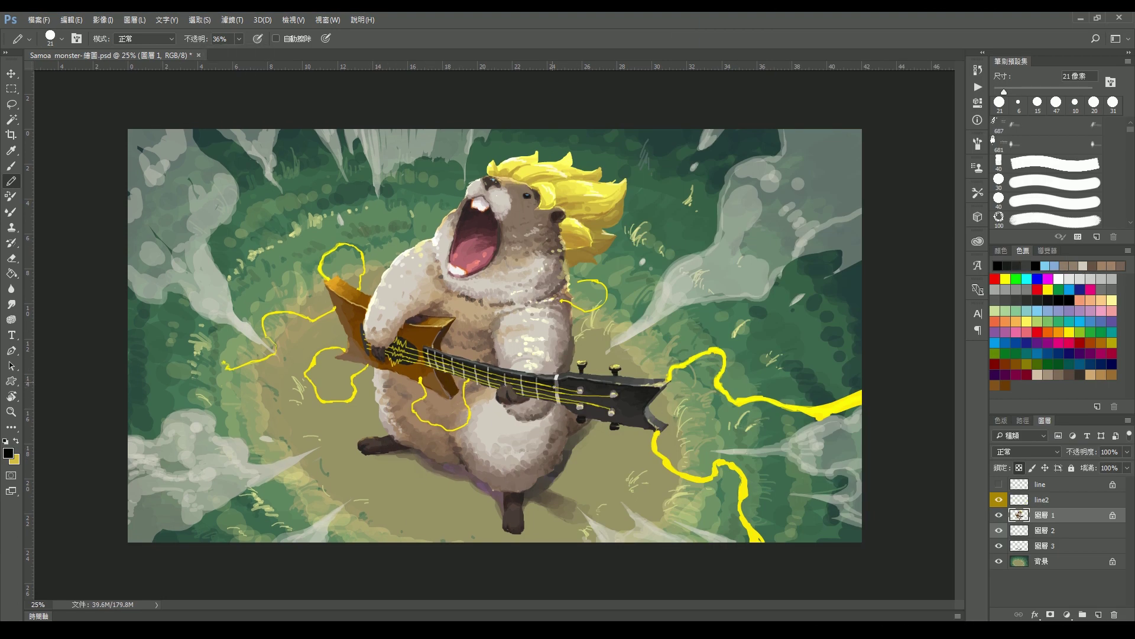
right_click(649, 414, "alt")
key("ctrl+s")
- Sample a light colour and set 70% brush opacity on 圖層 2
left_click(649, 414, "alt")
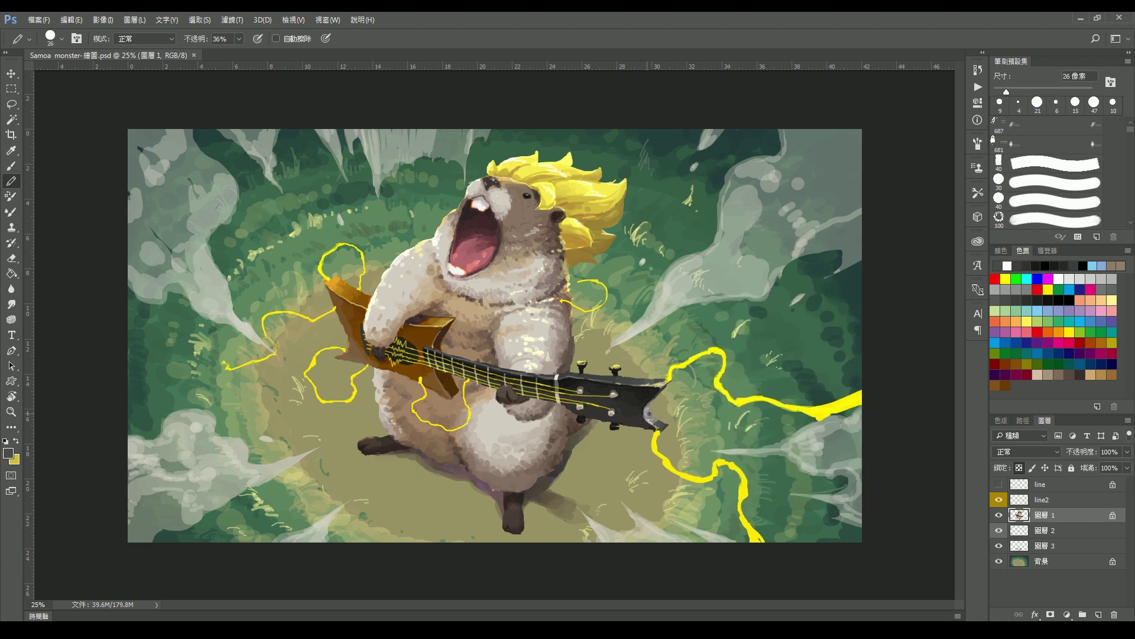
left_click(657, 382, "alt")
key("7")
key("alt+bracketleft")
right_click(765, 353)
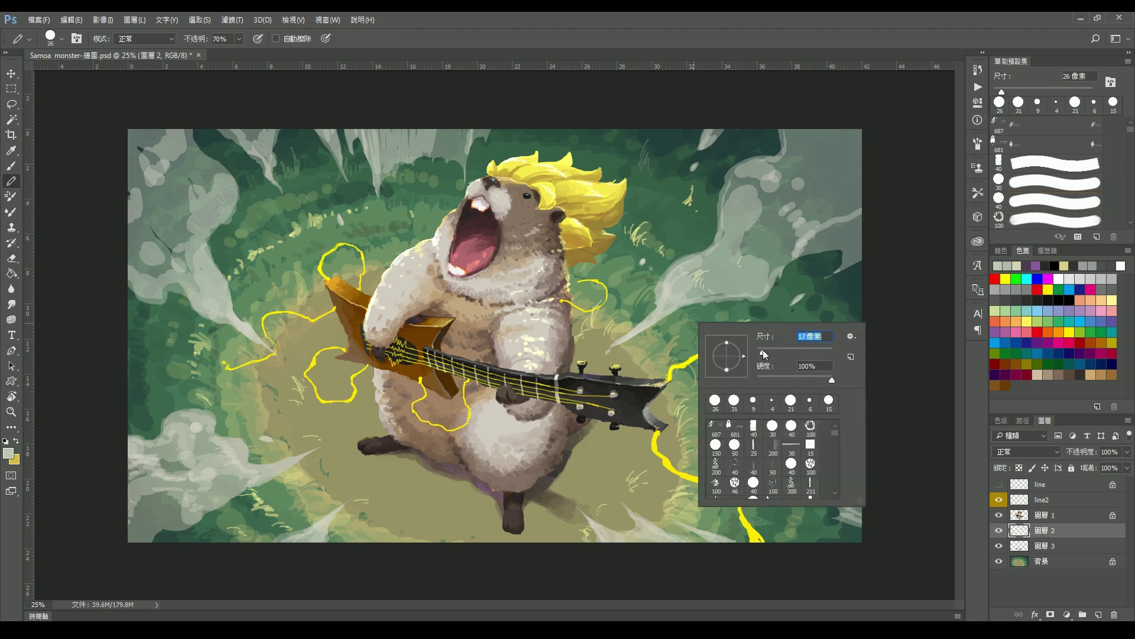
key("Escape")
- Save, then on 圖層 3 sample a dark green and set a smaller brush
key("e")
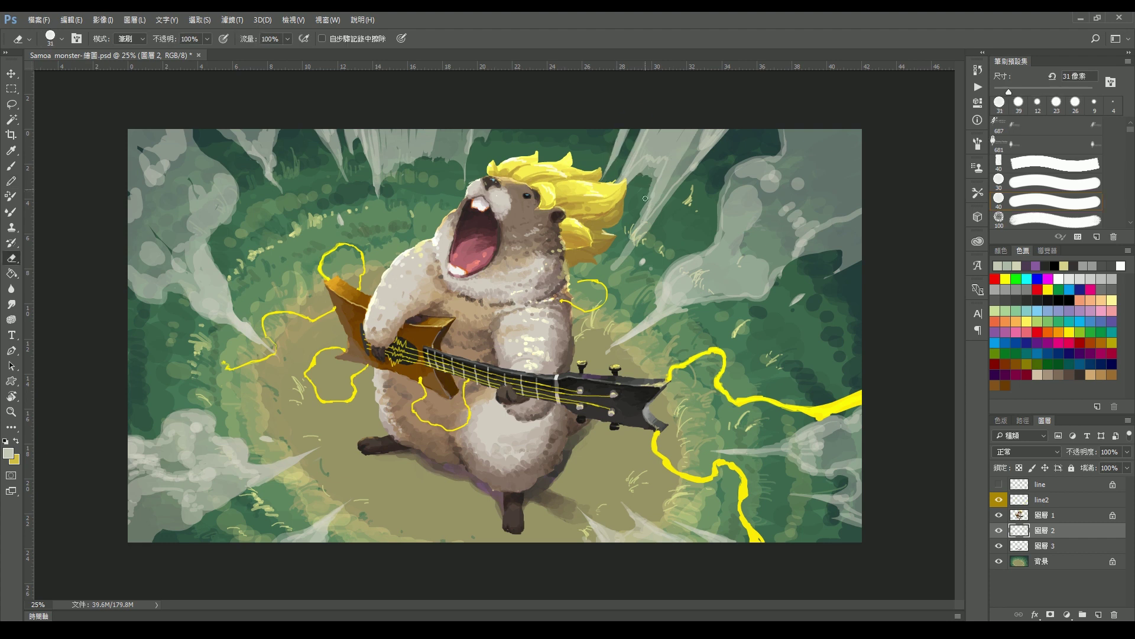
key("b")
key("ctrl+s")
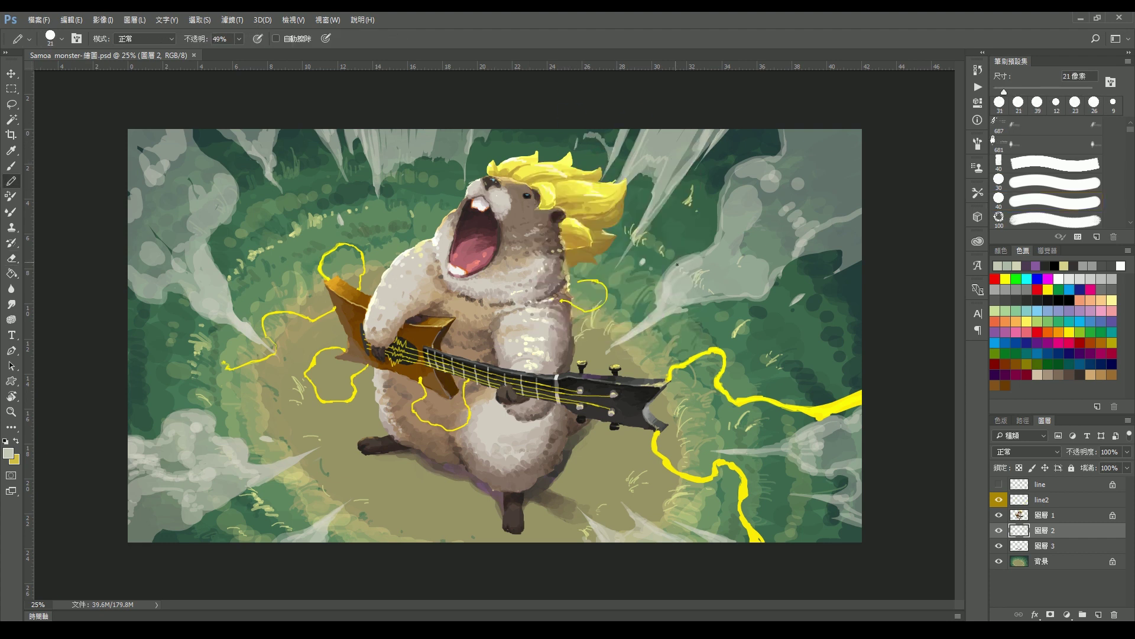
key("alt+bracketleft")
left_click(828, 355, "alt")
key("bracketright")
key("bracketright")
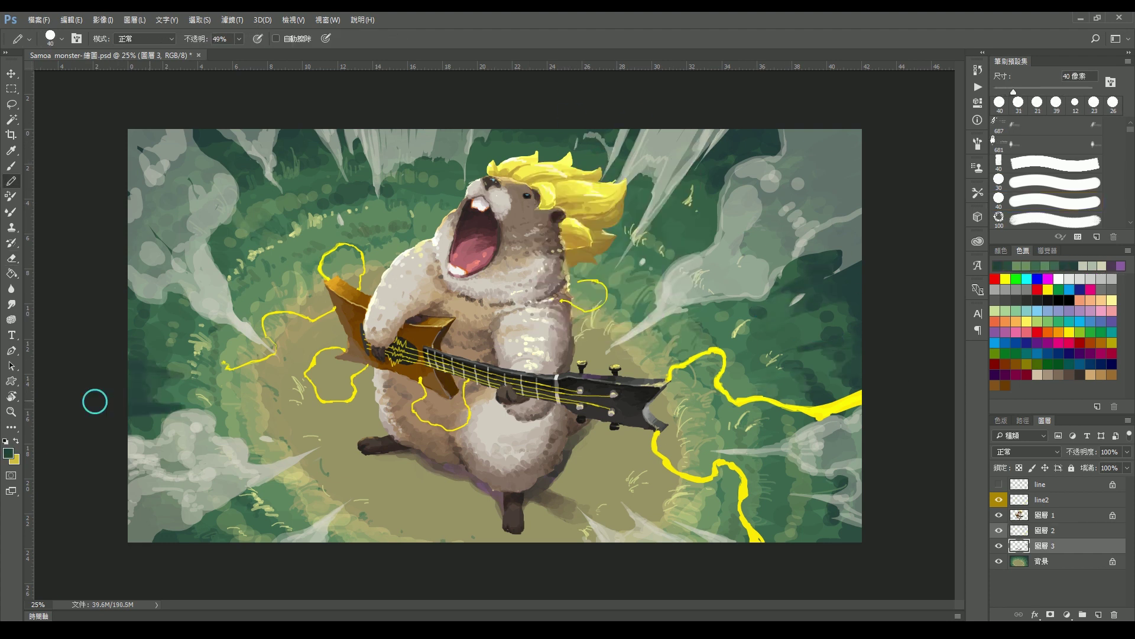
right_click(638, 457)
left_click(482, 467)
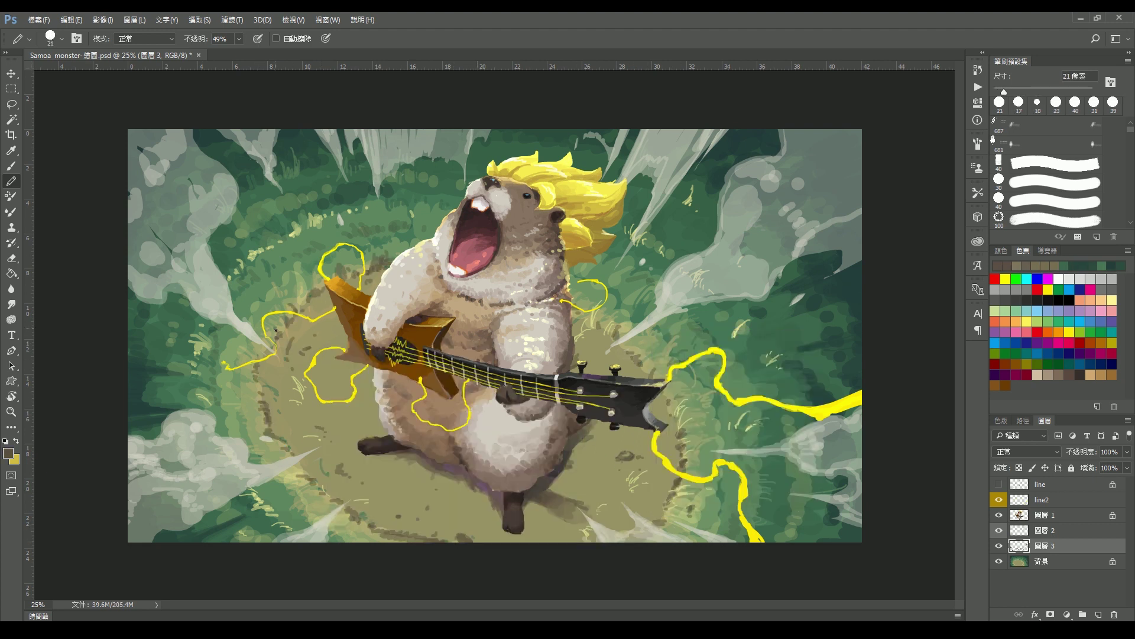
- Paint dark green radial streaks near the top, upper right and right side
left_click_drag(562, 133, 500, 162)
left_click_drag(733, 157, 675, 213)
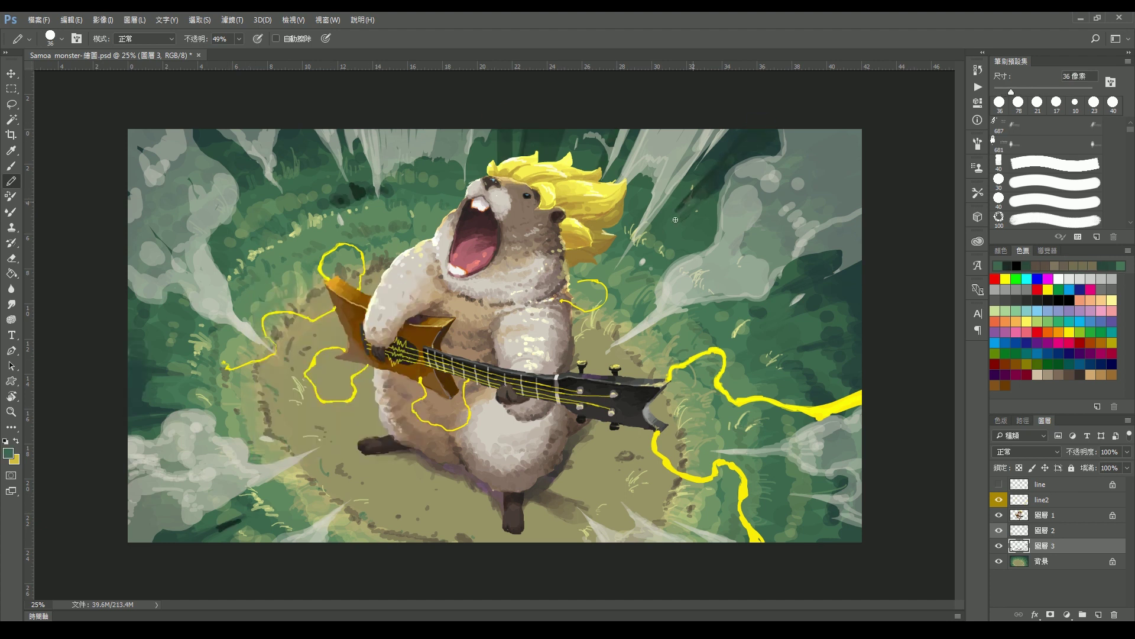
mouse_move(860, 263)
left_mouse_down()
mouse_move(825, 322)
mouse_move(757, 369)
left_mouse_up()
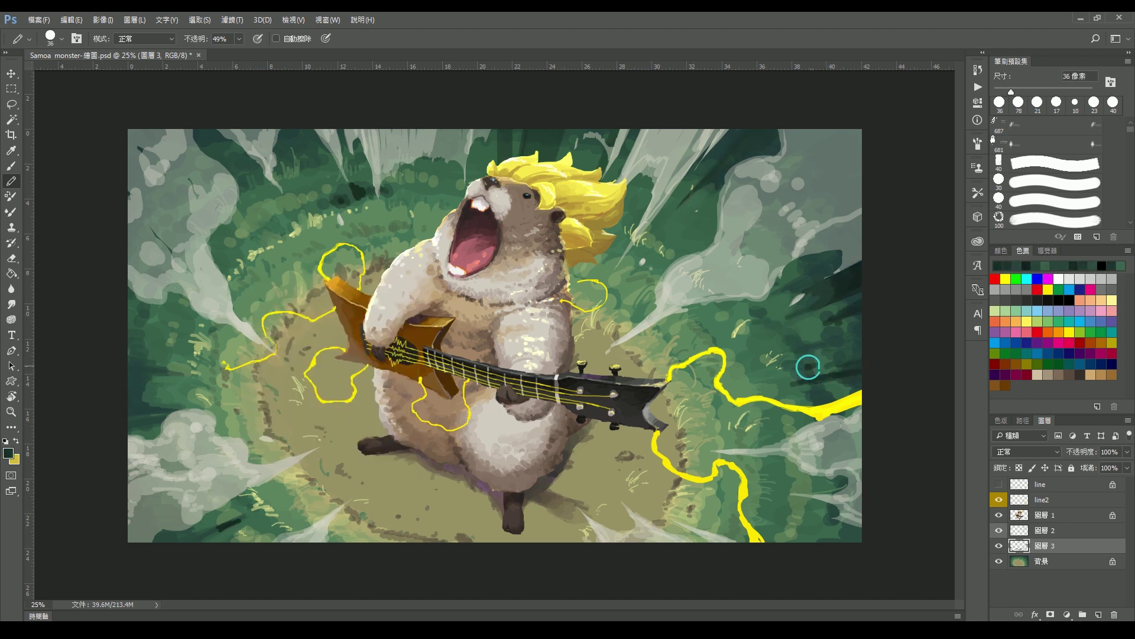
- Sample upper-left grass colour, then on 圖層 2 paint light mist strokes with a 12 px brush
left_click(368, 197, "alt")
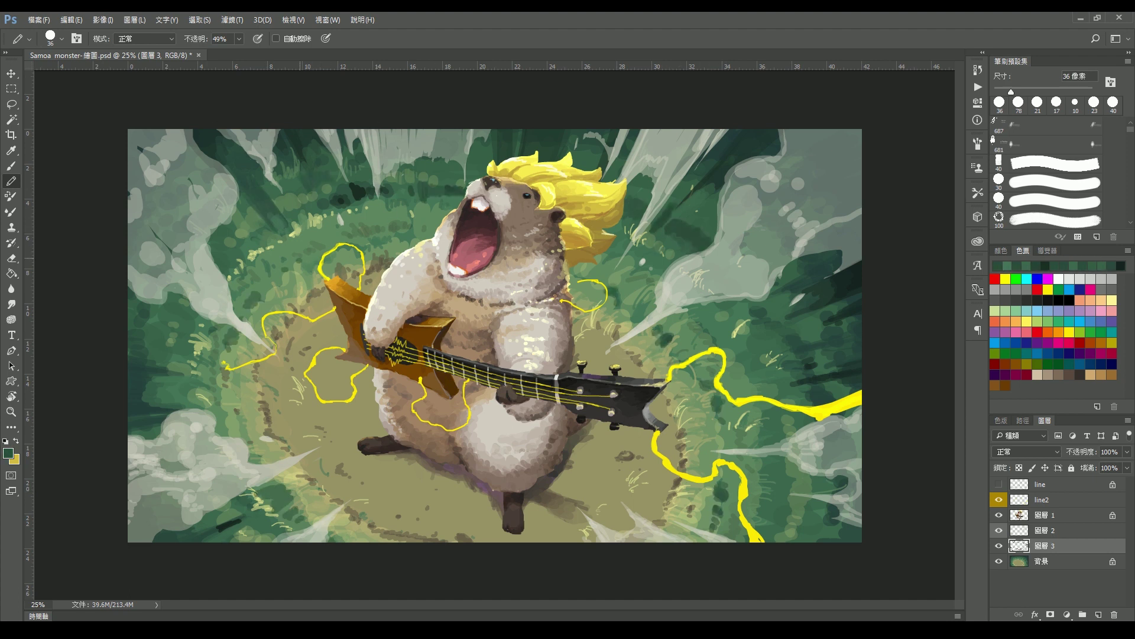
right_click(388, 379)
double_click(449, 437)
key("alt+]")
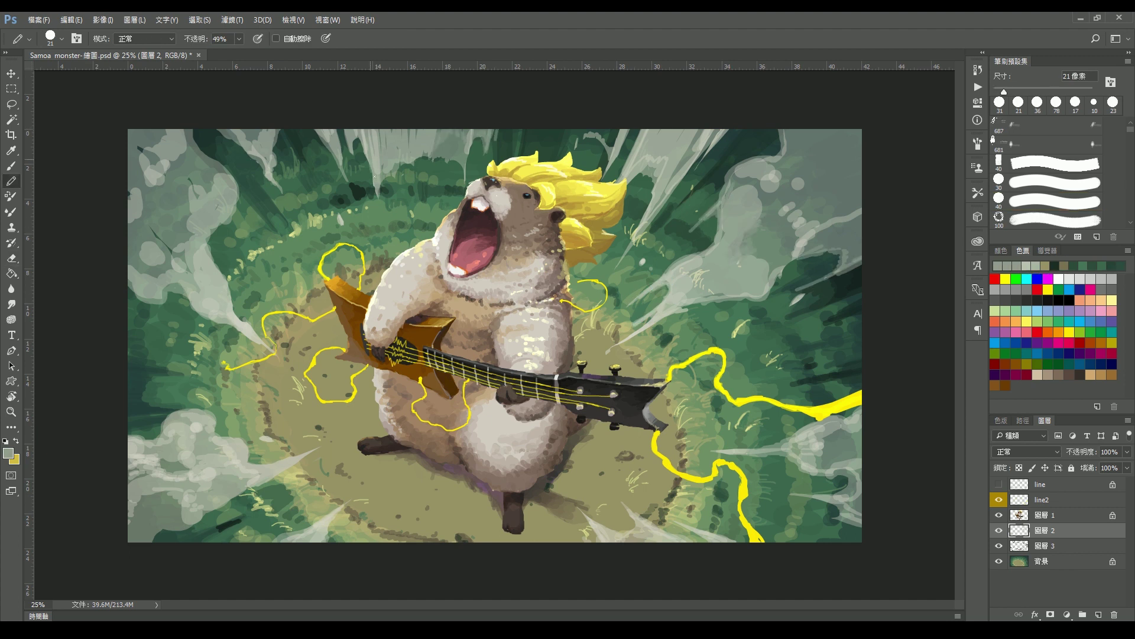
key("w")
key("b")
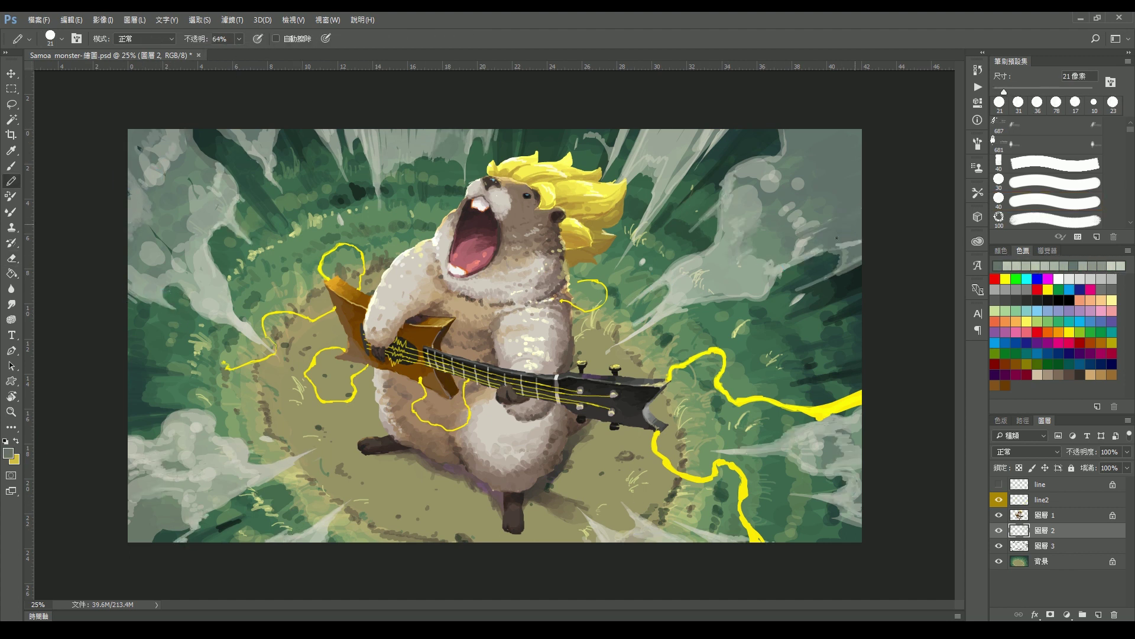
right_click(861, 506)
double_click(710, 461)
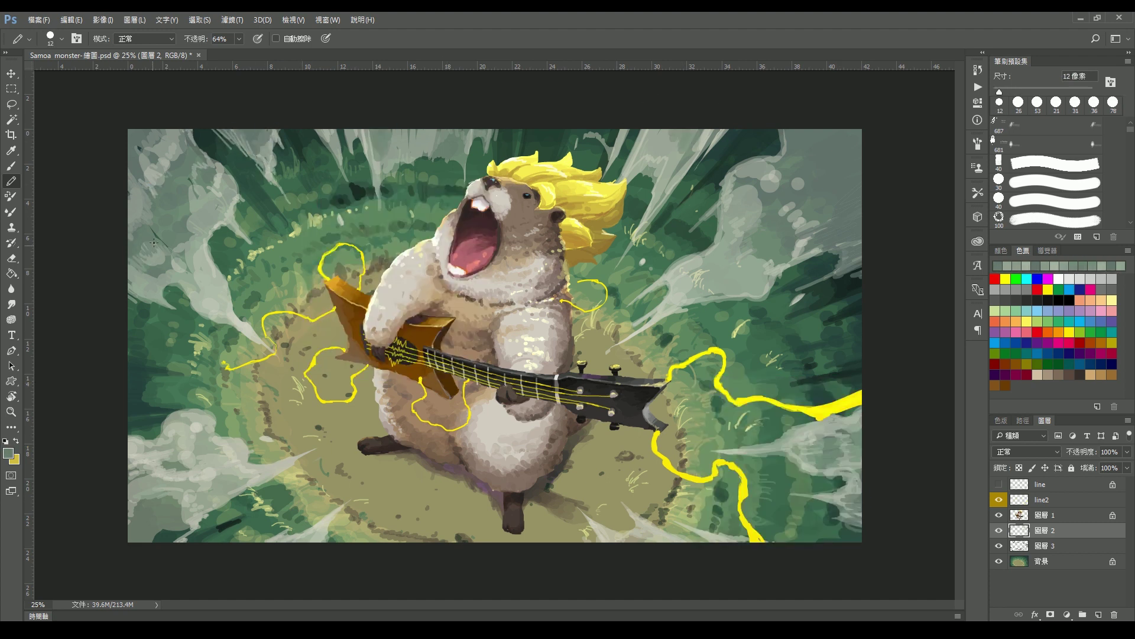
left_click_drag(195, 147, 237, 237)
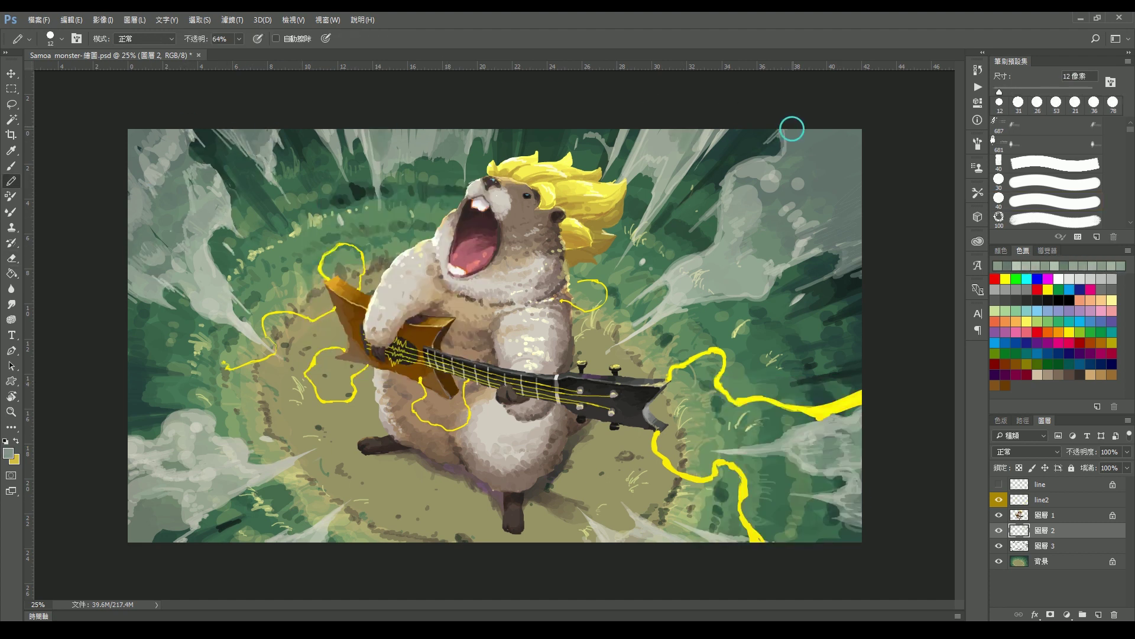
- Give the line2 lightning an orange outer glow
double_click(1076, 499)
left_click(809, 306)
key("Return")
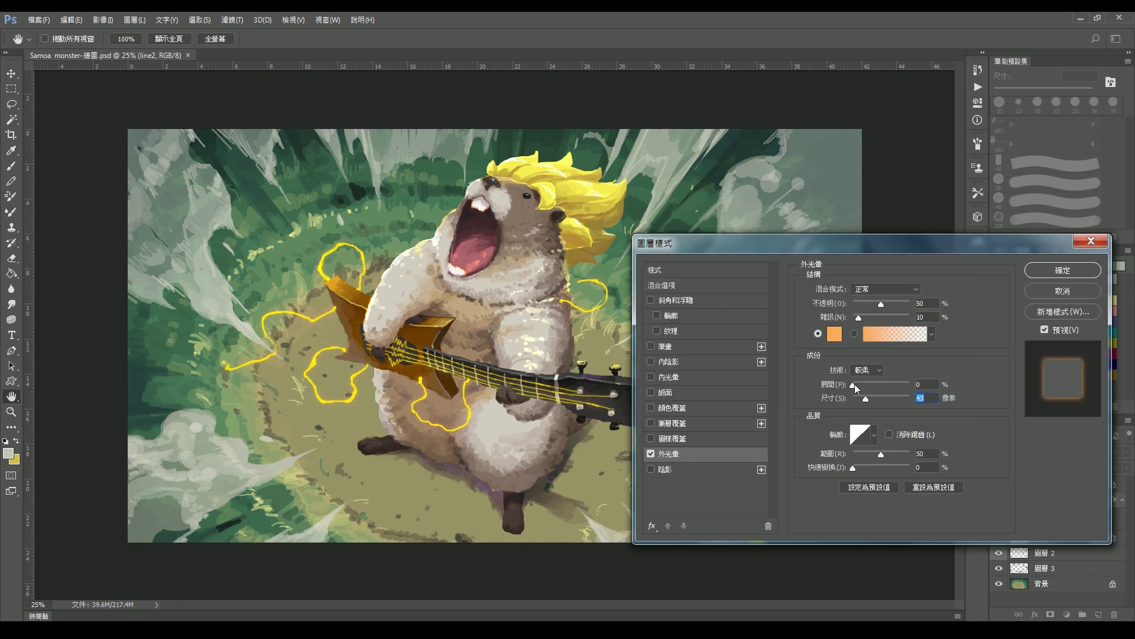
key("Return")
- Paint a thin light whisker by the snout on 圖層 1 with a 9 px brush
key("b")
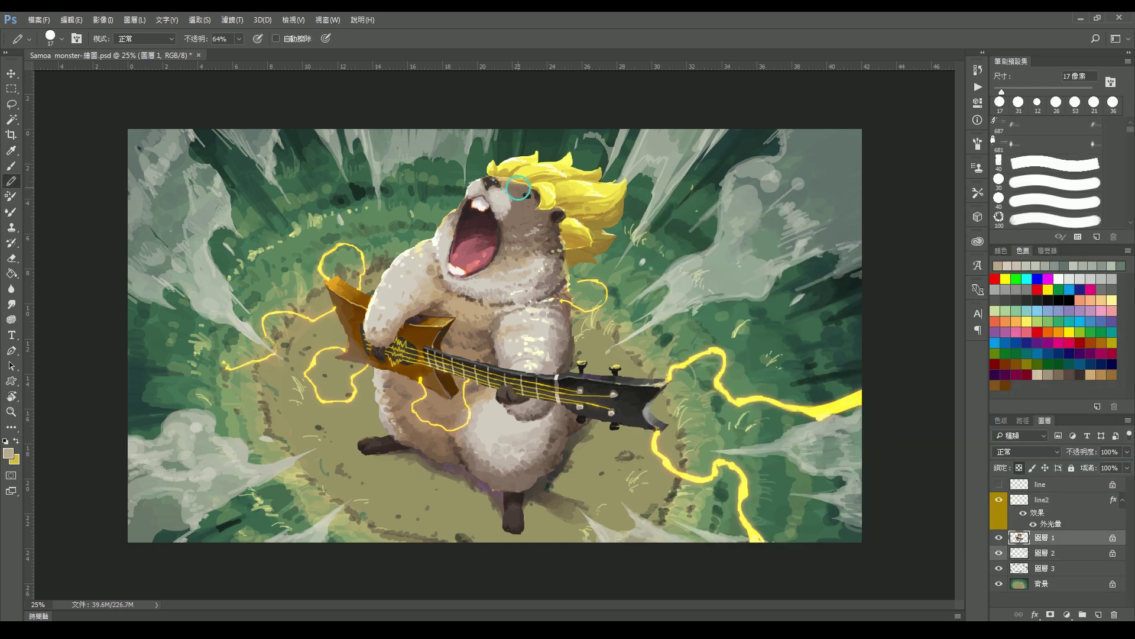
key("bracketleft")
key("bracketleft")
key("bracketleft")
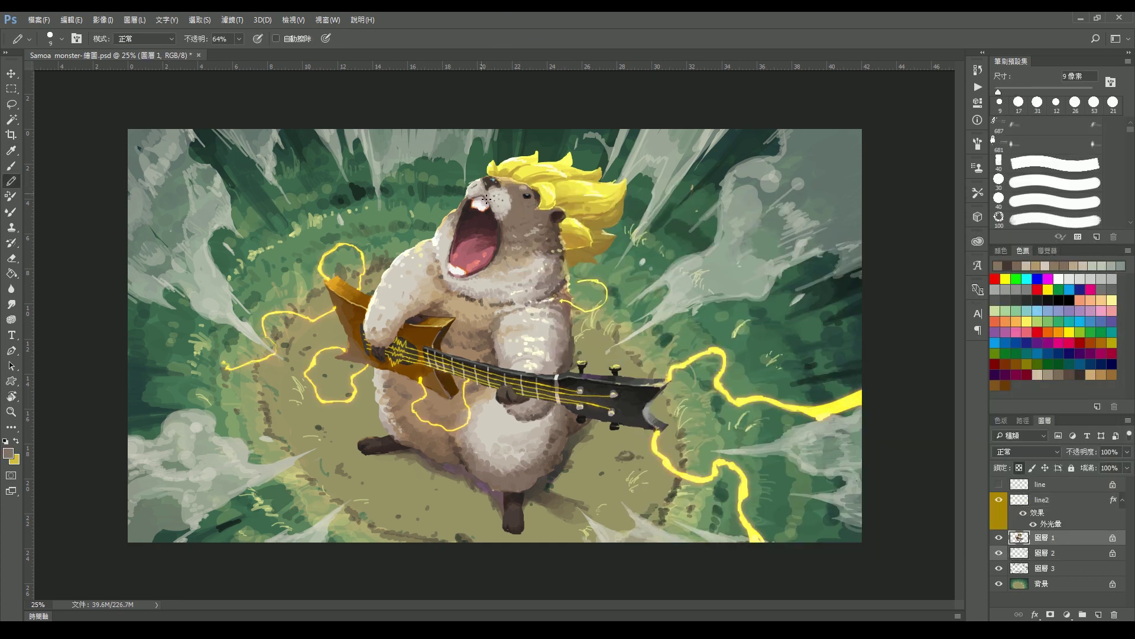
left_click(1019, 468)
left_click_drag(476, 185, 452, 181)
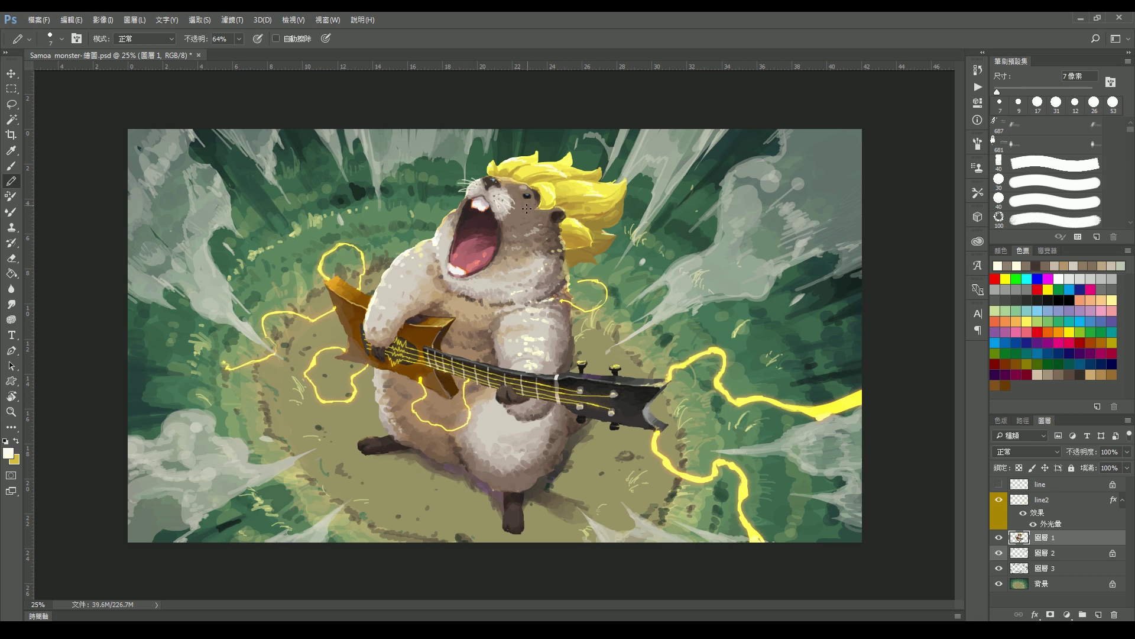
left_click(526, 208, "alt")
key("slash")
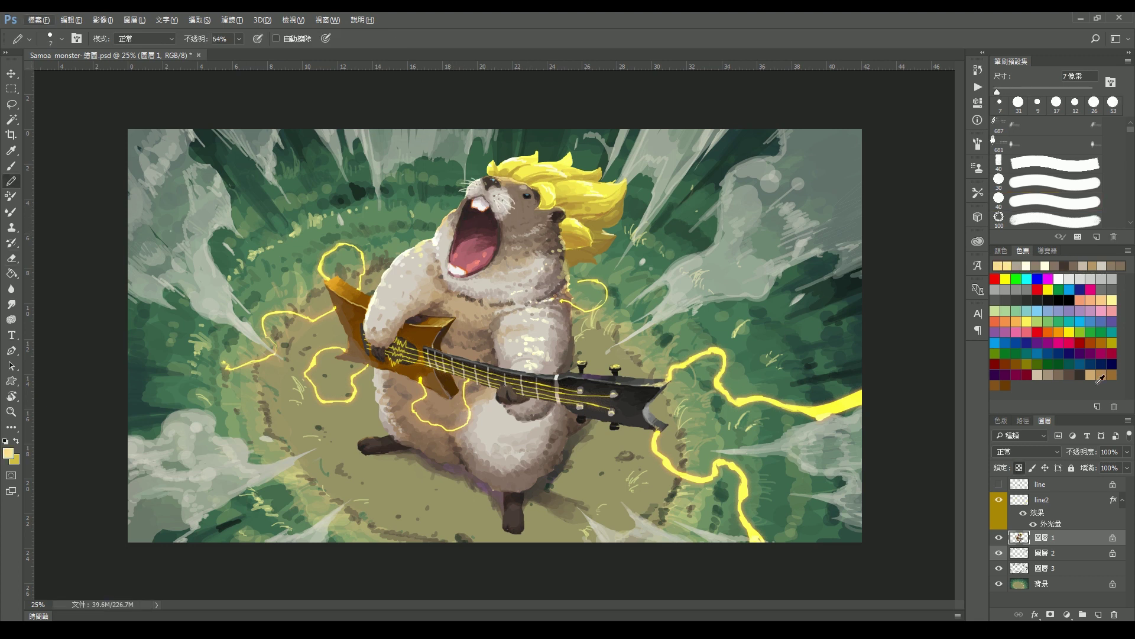
key("bracketright")
key("bracketright")
key("bracketright")
- Set a 7 px brush and try gold, near-white and yellow paint colours
left_click(1099, 379)
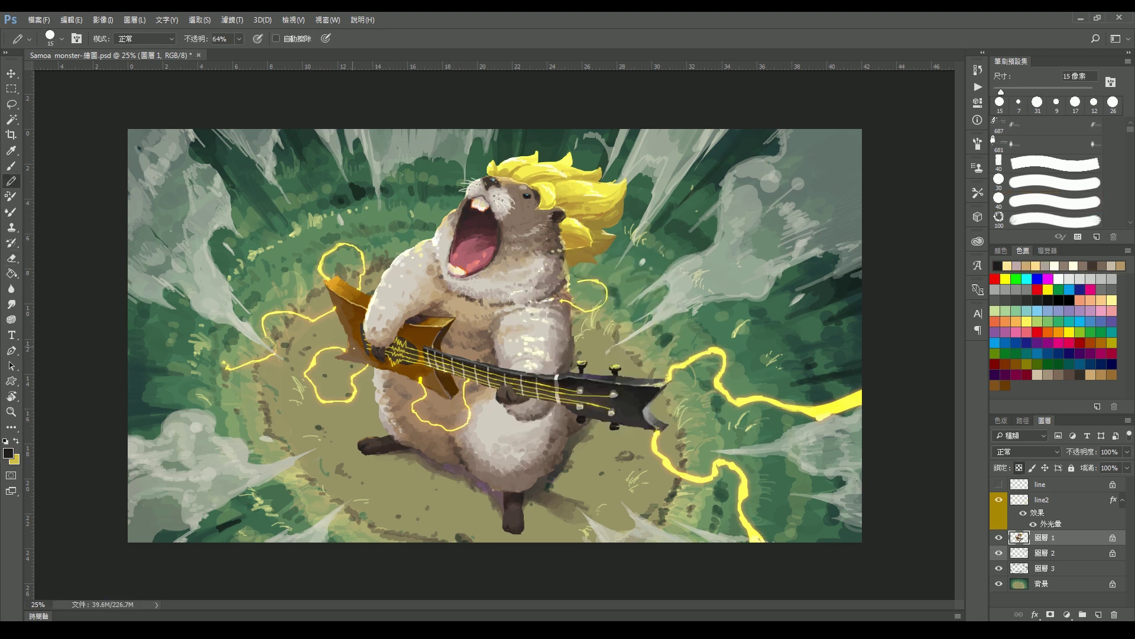
right_click(579, 202)
key("Escape")
left_click(1019, 468)
key("bracketleft")
key("bracketleft")
key("bracketleft")
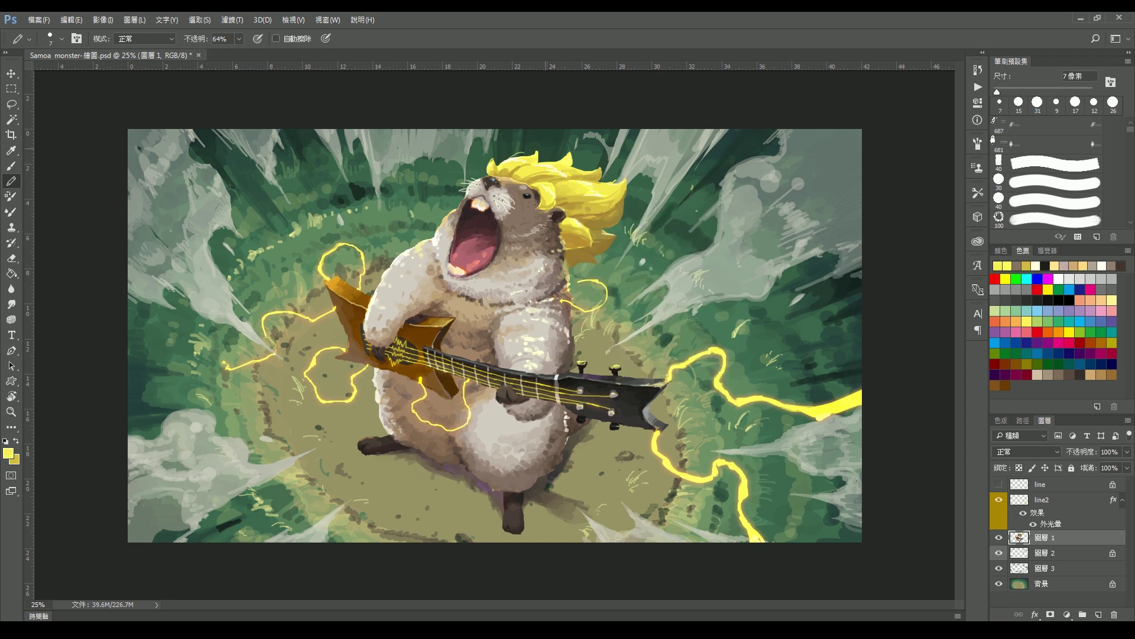
left_click(594, 280, "alt")
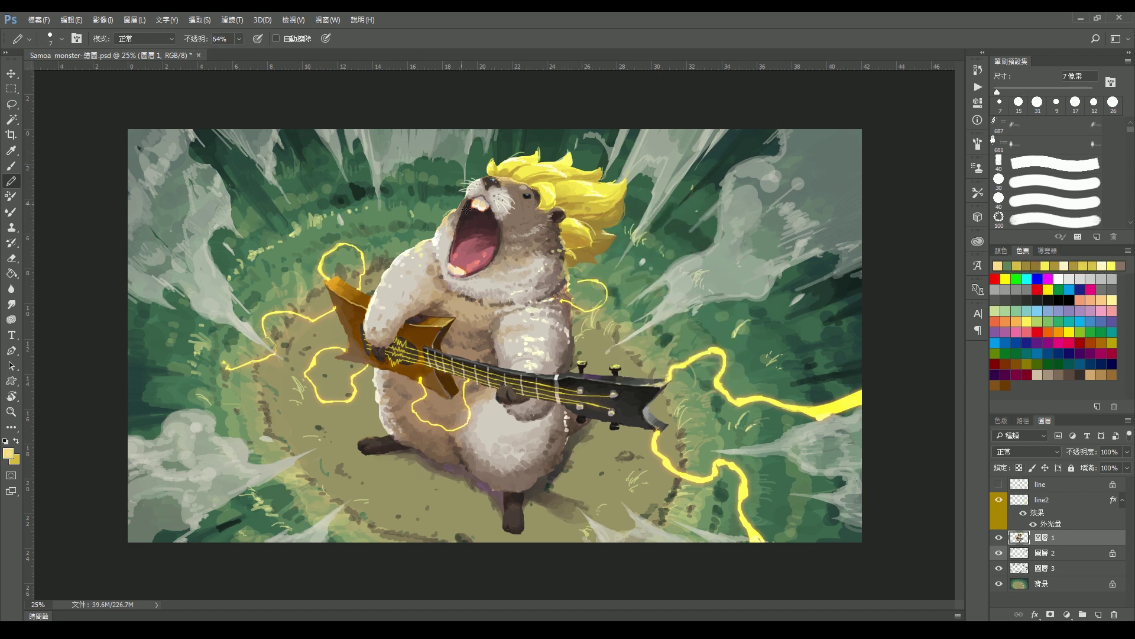
left_click(391, 272, "alt")
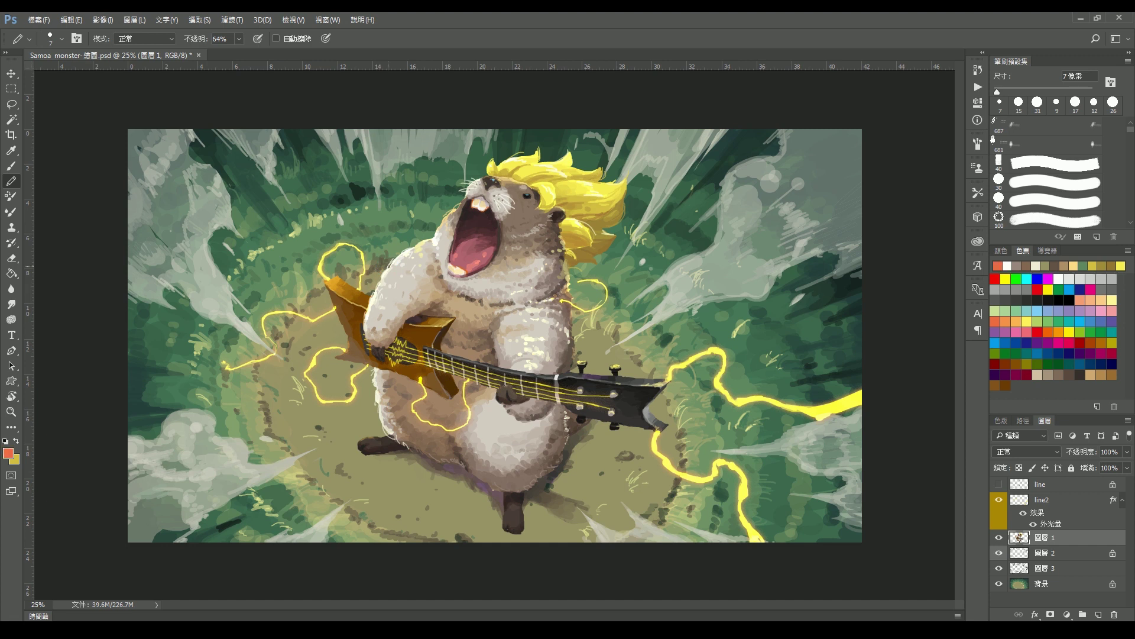
left_click(484, 332, "alt")
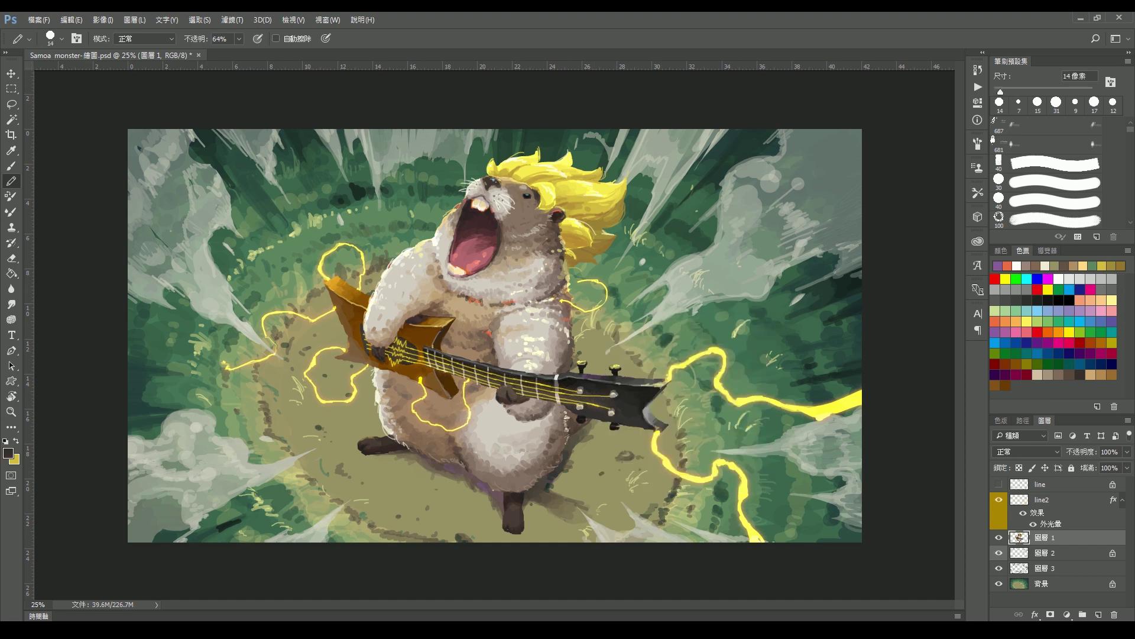
- Lower paint opacity to 56%, pick brown then pale yellow, and fine-tune brush size
right_click(649, 322)
left_click_drag(649, 322, 647, 321)
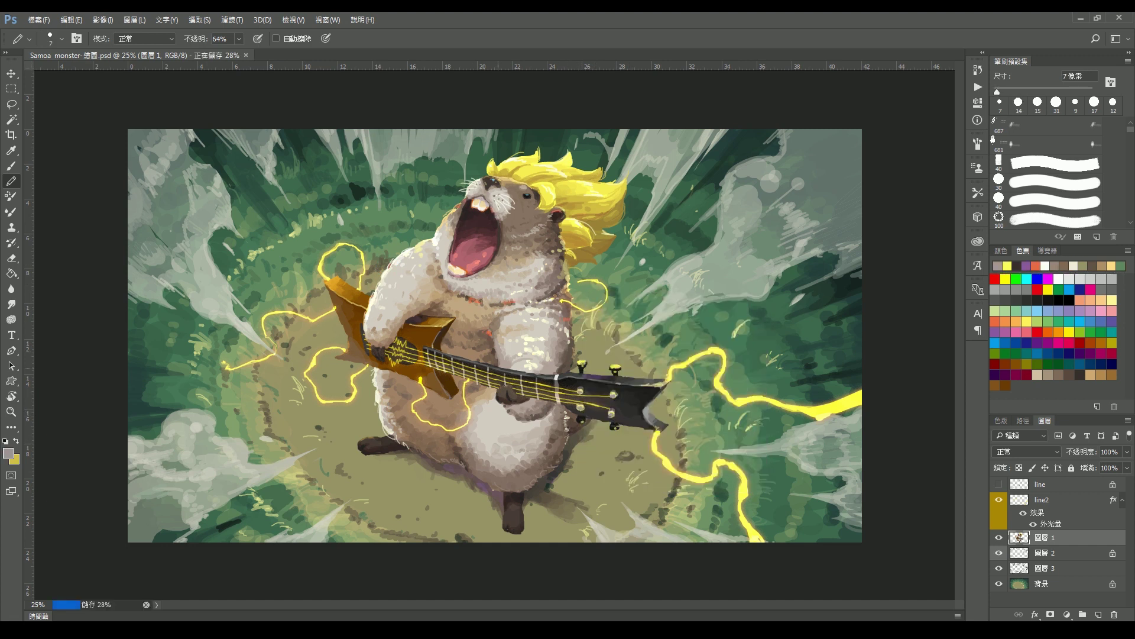
left_click(385, 375, "alt")
key("5")
key("6")
left_click(340, 261, "alt")
right_click(674, 257)
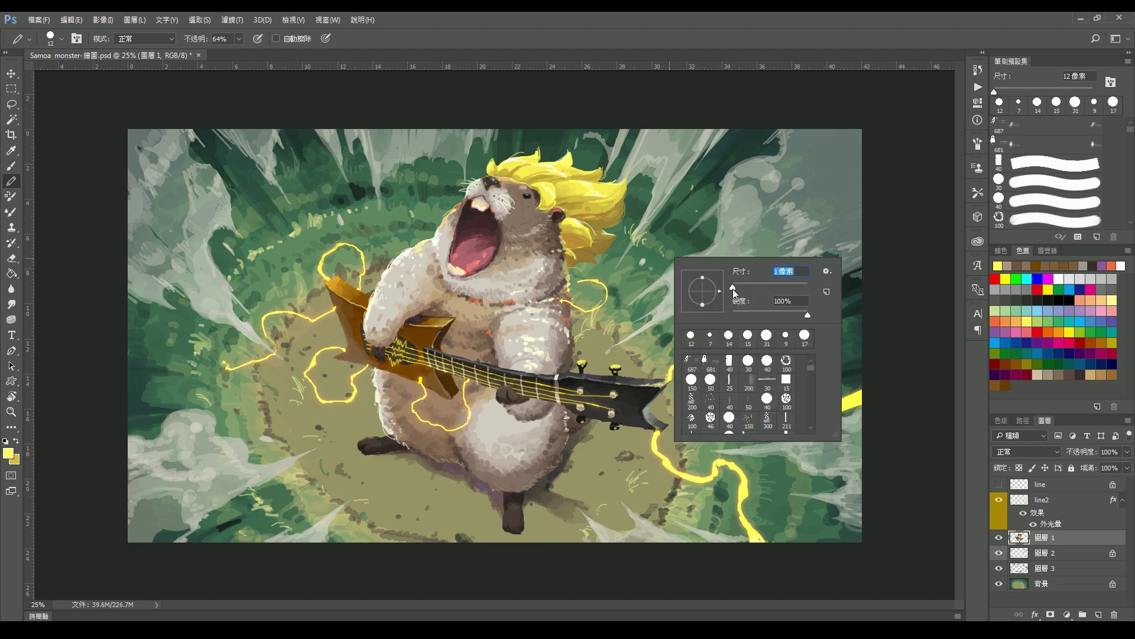
left_click_drag(697, 278, 707, 278)
- Paint thin pale grass blades in the field on 圖層 3
key("l")
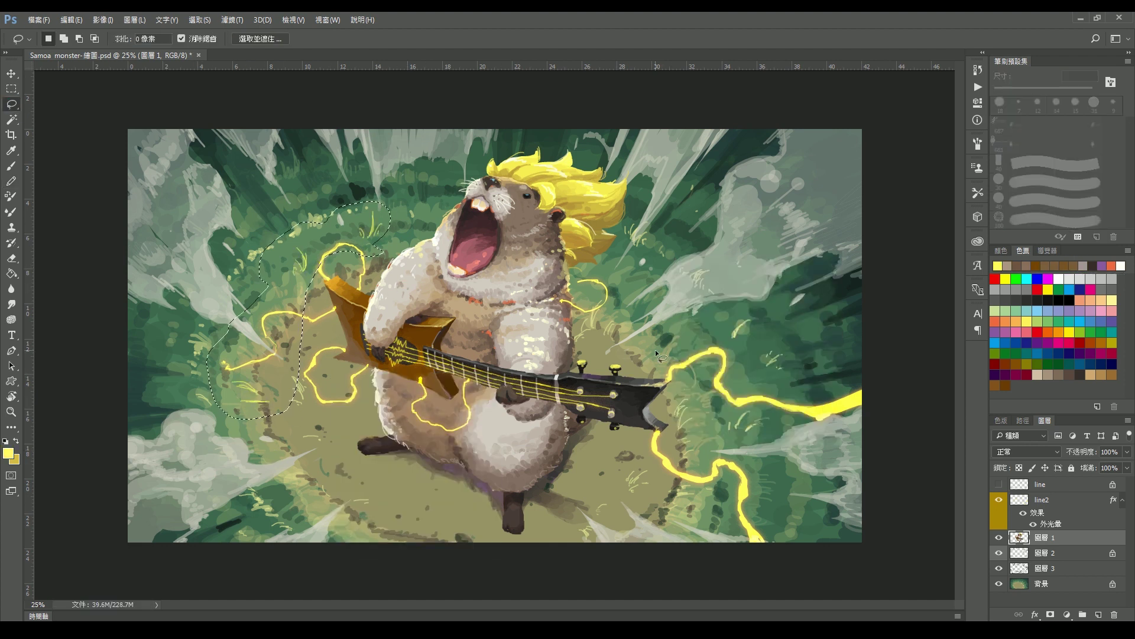
left_click(1052, 568)
key("b")
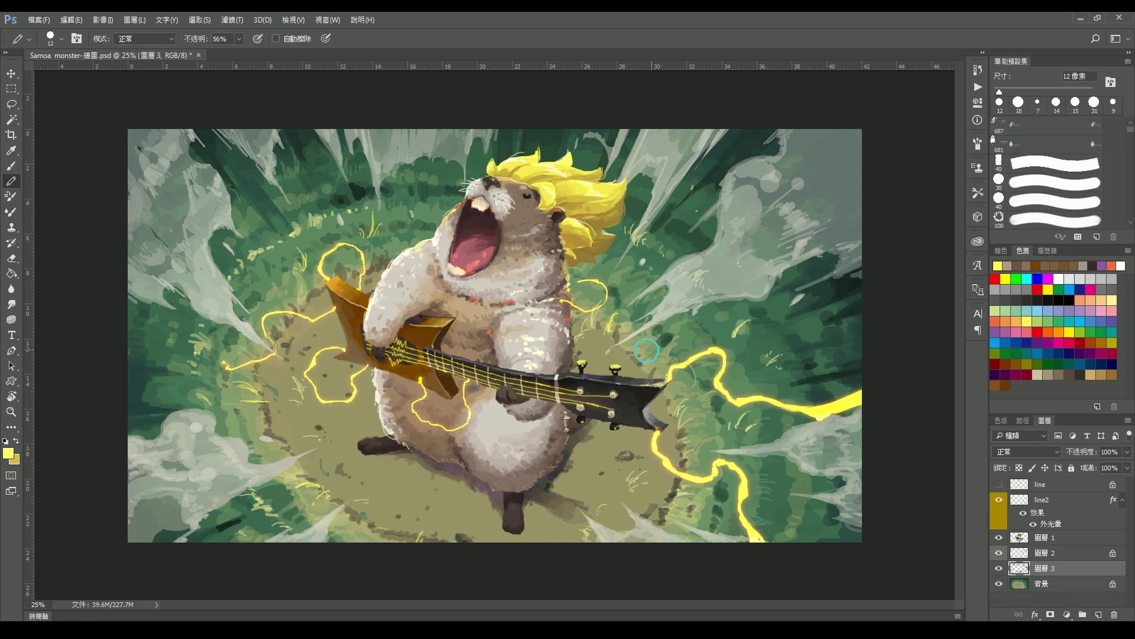
key("bracketleft")
left_click_drag(322, 233, 314, 191)
left_click_drag(257, 289, 245, 266)
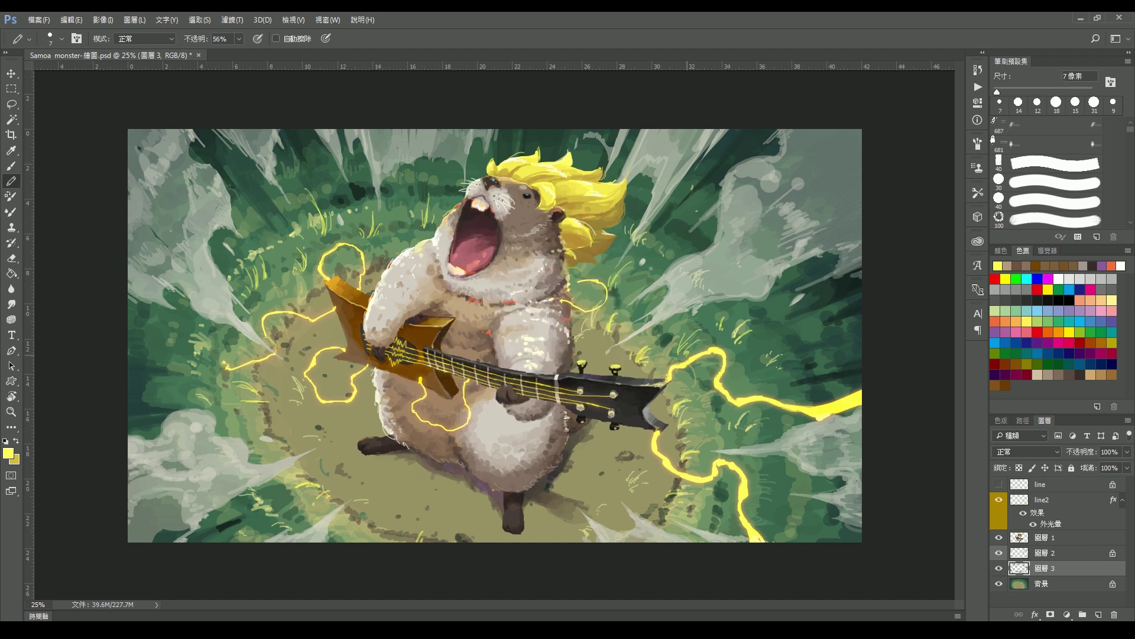
left_click(807, 324, "alt")
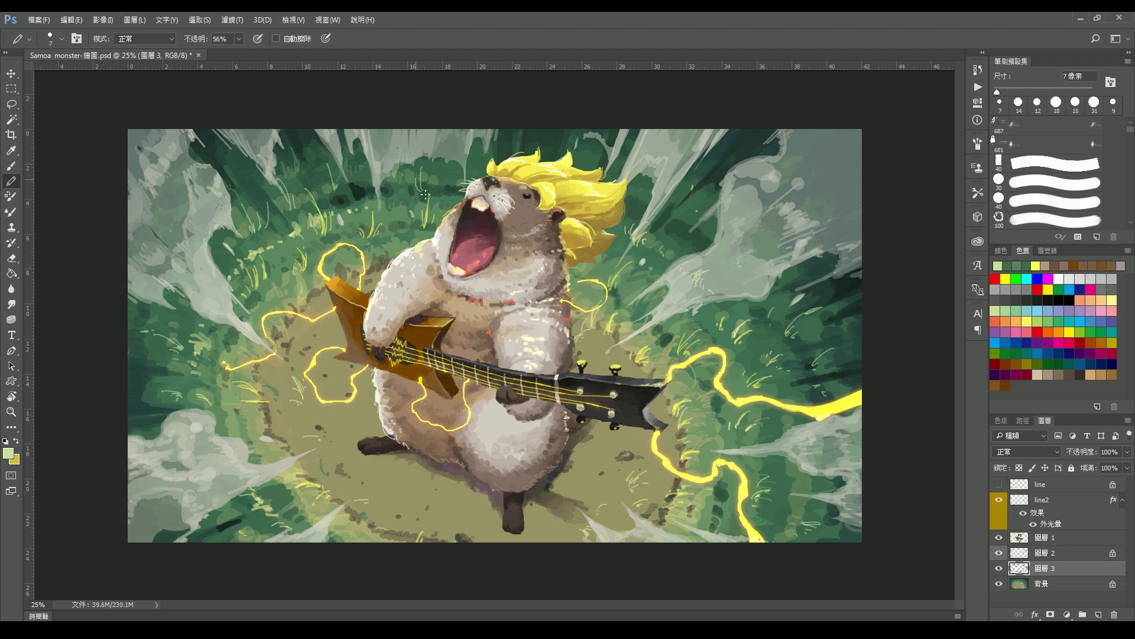
- Sample brownish grey, pale yellow, dark grey and white with a 12 px brush
left_click(533, 225, "alt")
right_click(532, 225)
left_click(1034, 325)
key("bracketright")
key("bracketright")
key("bracketright")
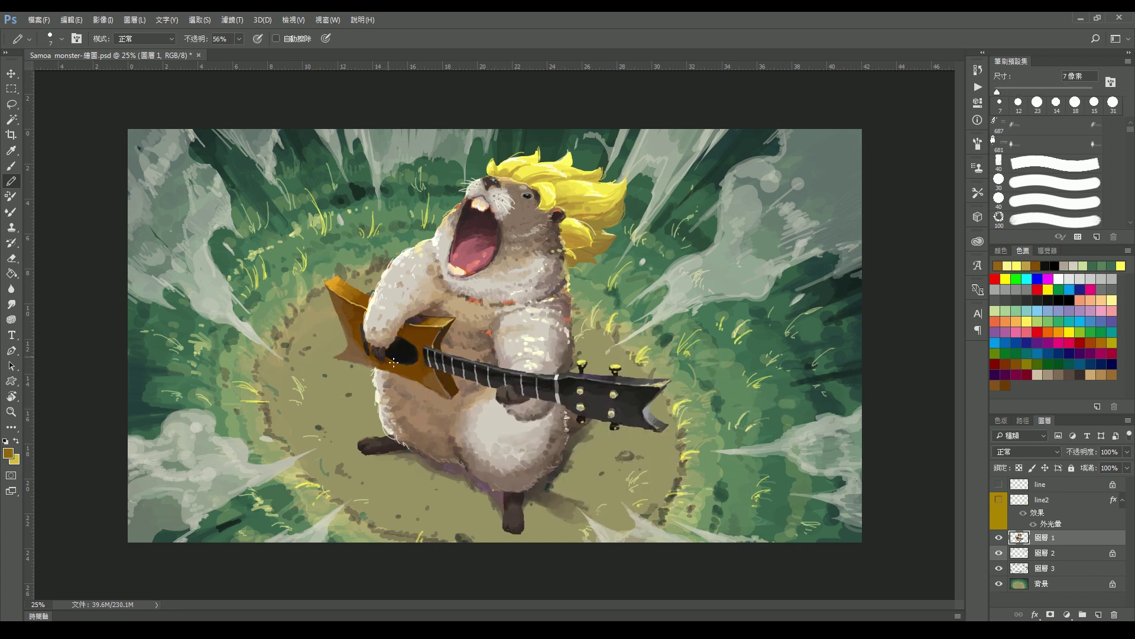
left_click(648, 415, "alt")
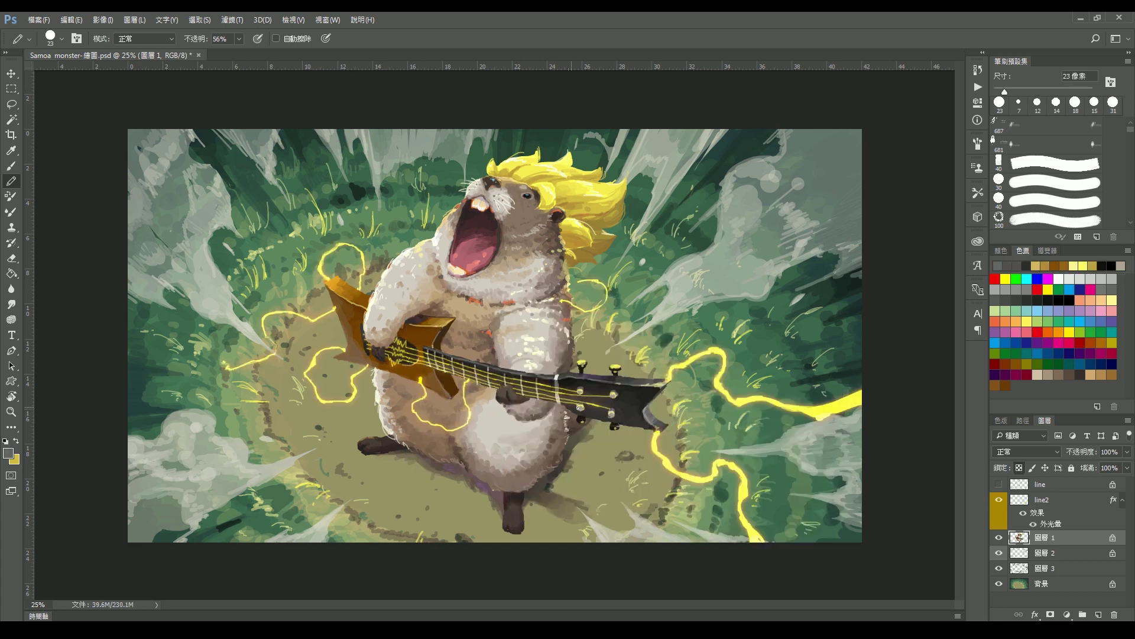
left_click(467, 366, "alt")
- Retouch the fur with 7 px and 37 px brushes, sampling brown and belly grey
right_click(467, 367)
left_click(593, 349)
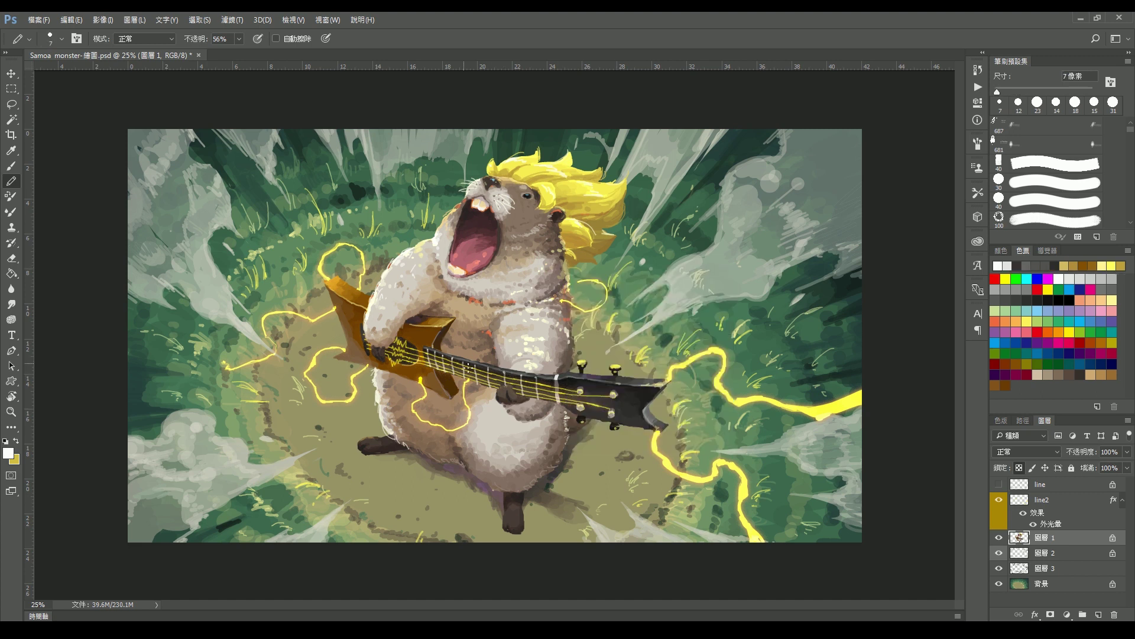
left_click(590, 260, "alt")
right_click(590, 260)
key("Return")
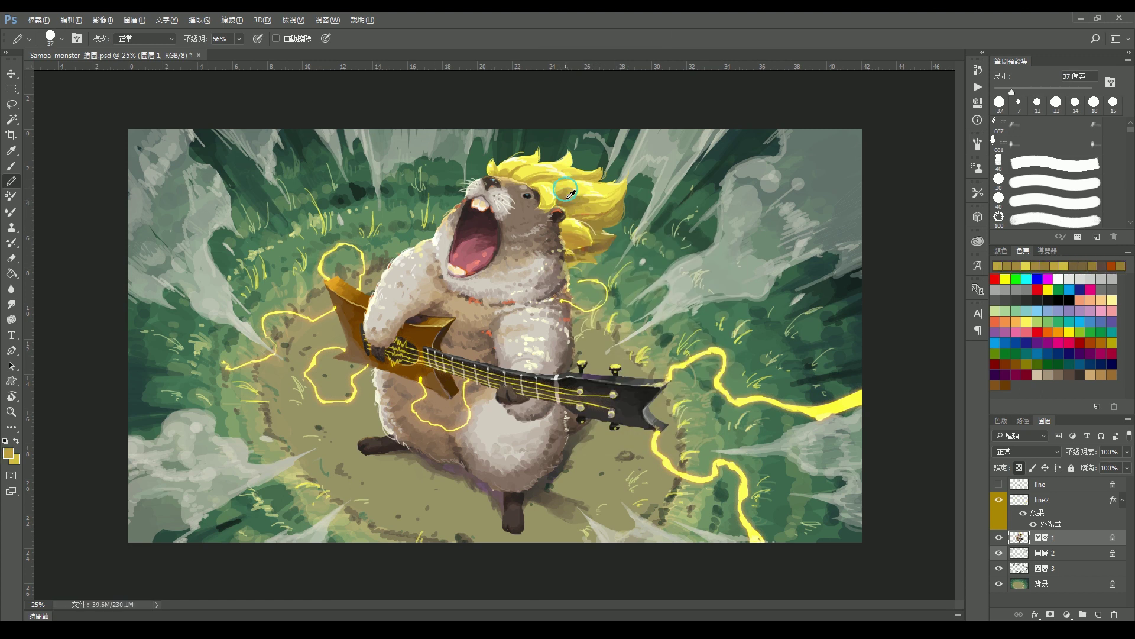
left_click(530, 341, "alt")
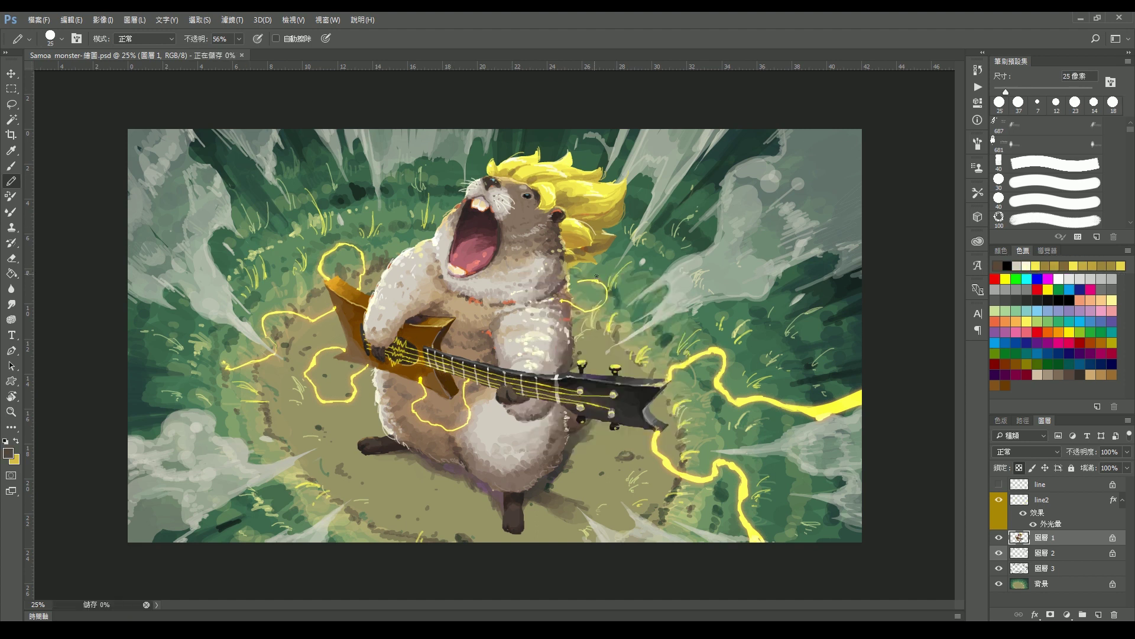
- Darken the top-left corner with grey-green strokes on 圖層 2
key("alt+bracketleft")
left_click(837, 135, "alt")
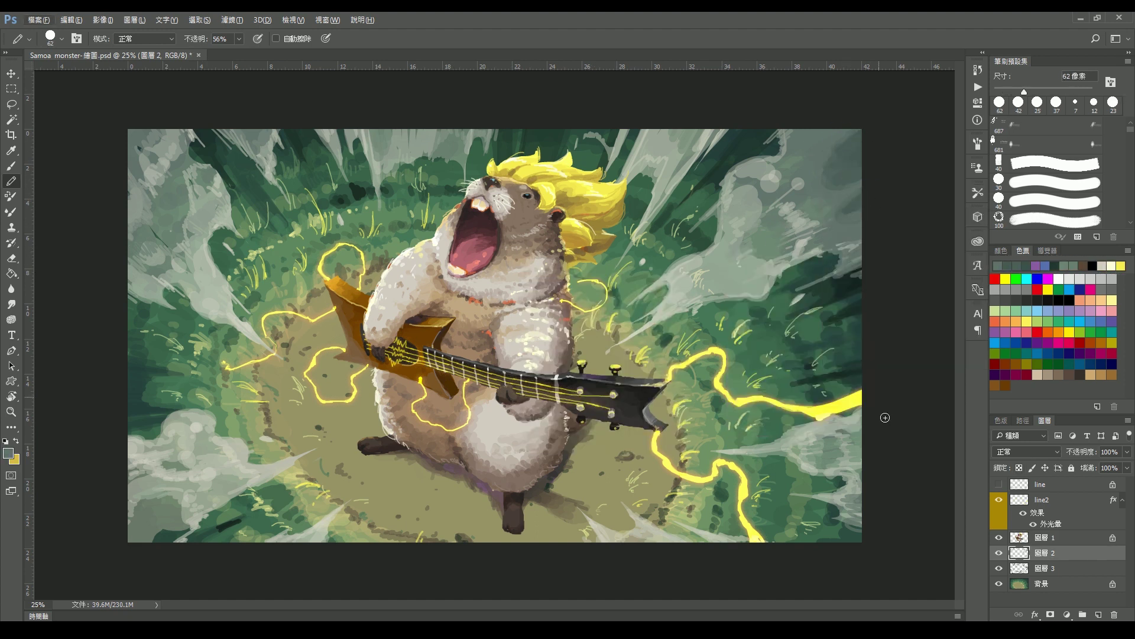
left_click_drag(141, 145, 148, 178)
left_click_drag(139, 236, 172, 198)
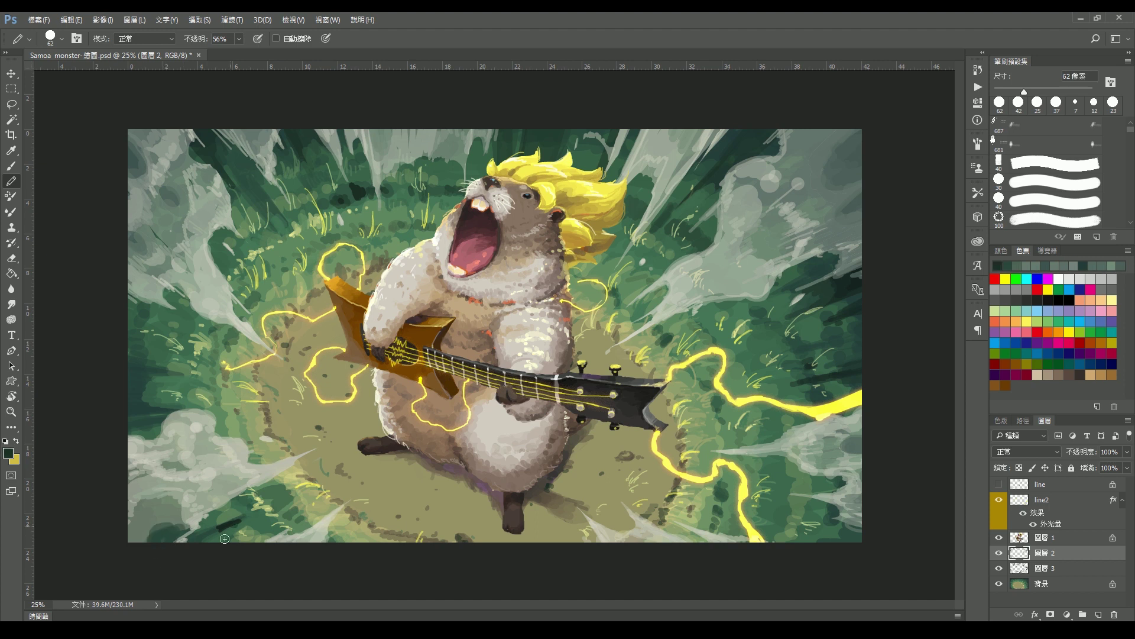
key("alt+bracketright")
- Rotate and warp the 啊 text to follow the guitar headstock
right_click(553, 221)
double_click(588, 298)
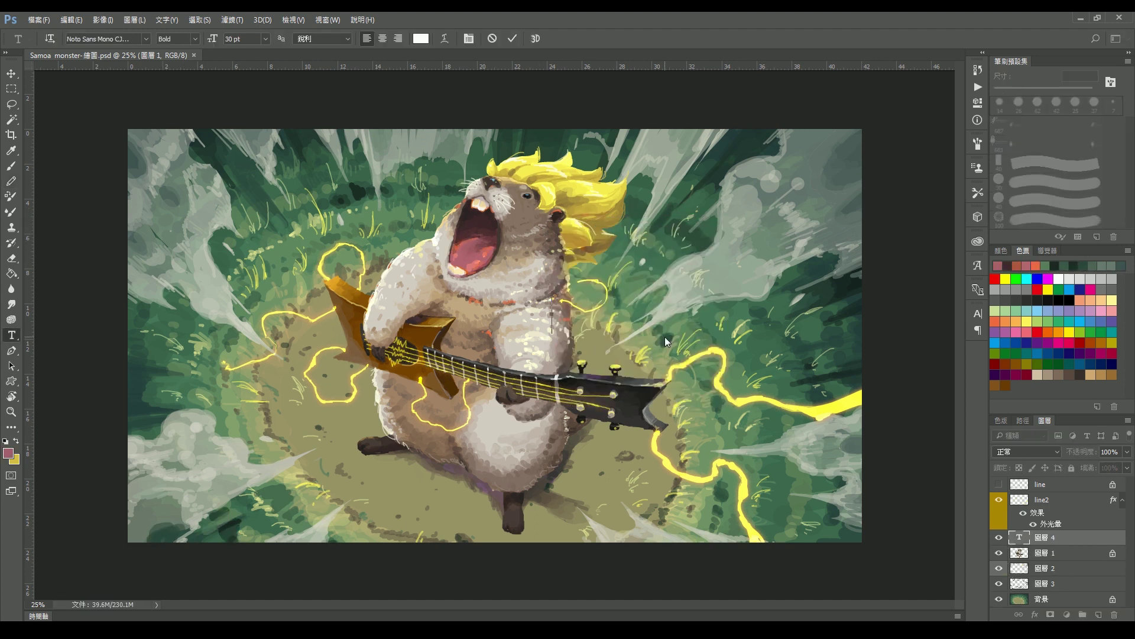
right_click(593, 325)
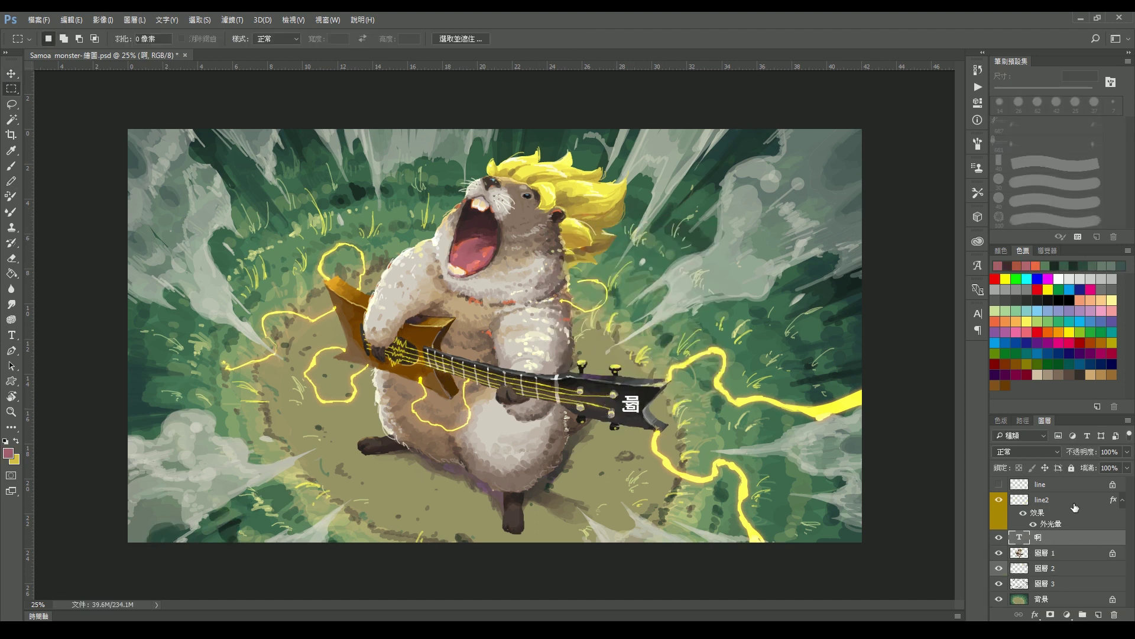
right_click(634, 402)
left_click(657, 555)
right_click(552, 324)
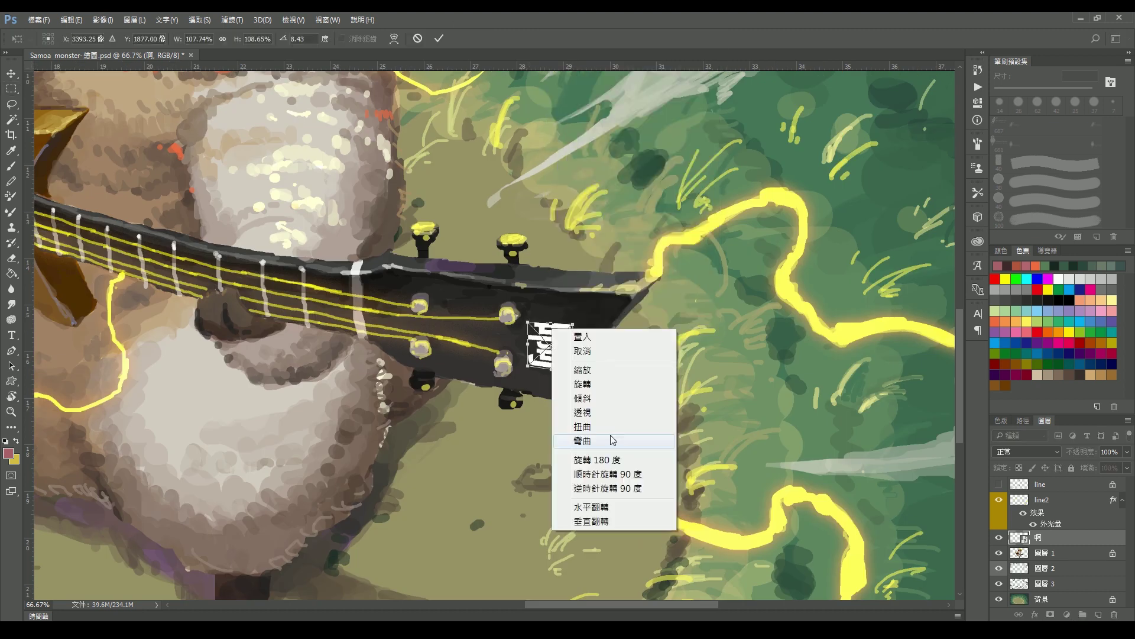
key("Return")
- Duplicate the 啊 logo layer with Ctrl+J
key("ctrl+minus")
key("ctrl+minus")
key("m")
left_click(11, 178)
right_click(686, 406)
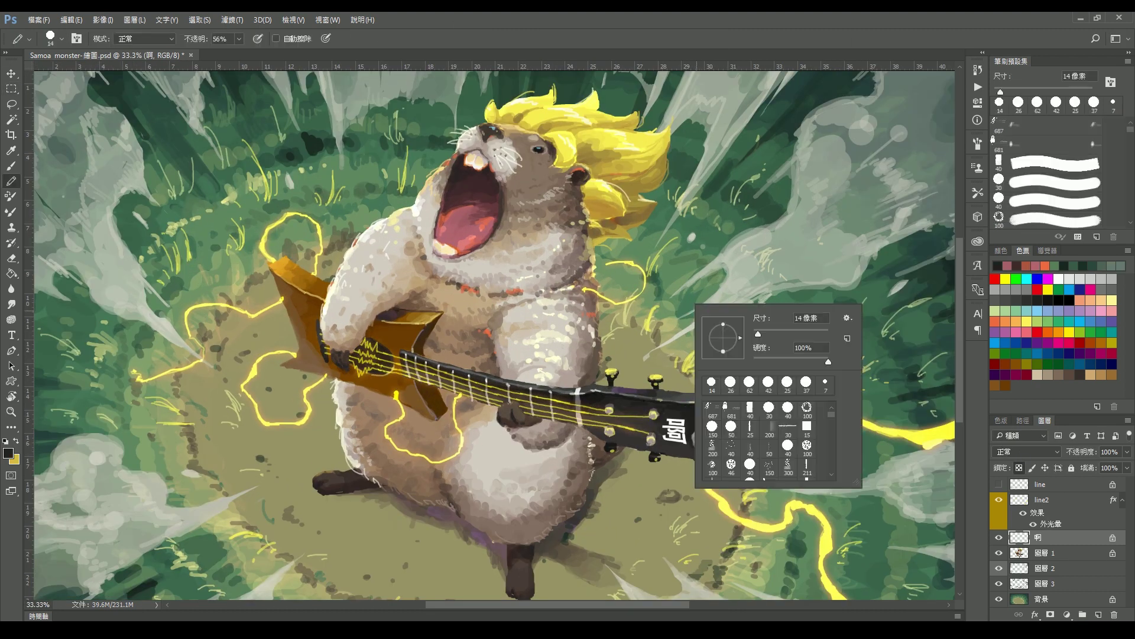
left_click_drag(685, 406, 612, 338)
key("ctrl+j")
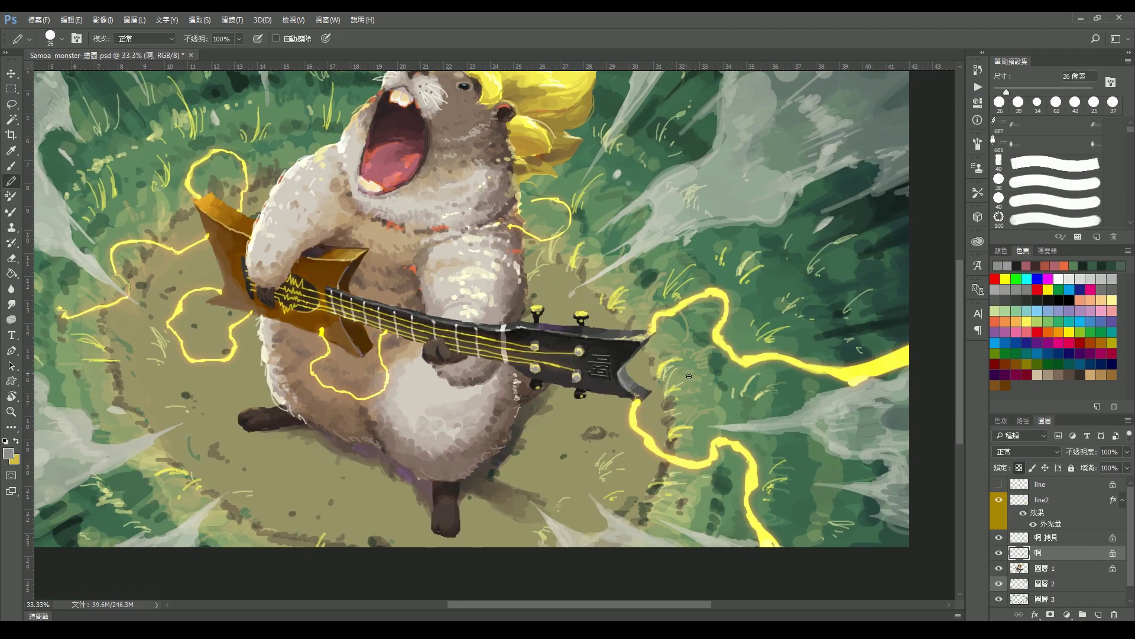
- Zoom out to the whole image and hide line2's glow effect
key("v")
key("ctrl+0")
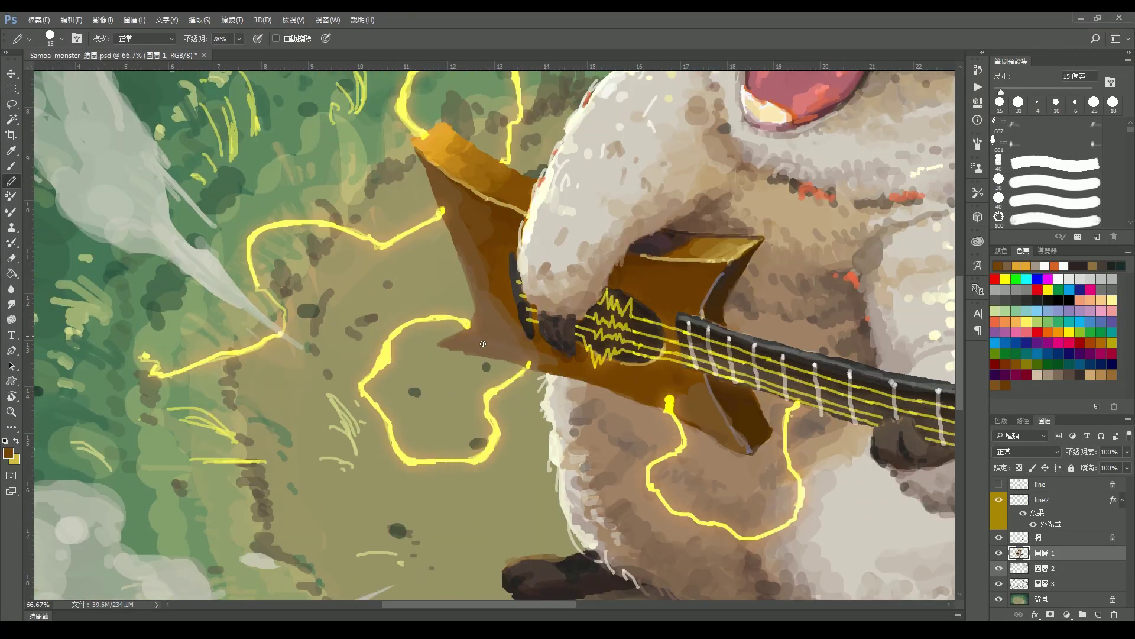
key("ctrl+minus")
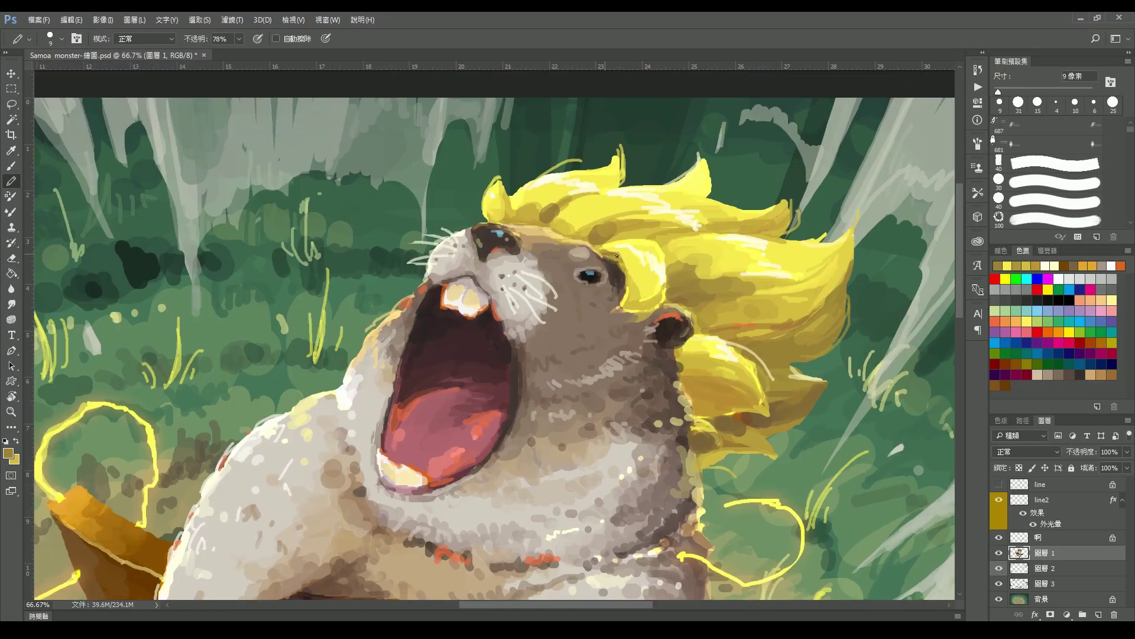
key("ctrl+minus")
key("ctrl+minus")
left_click(1055, 513)
key("e")
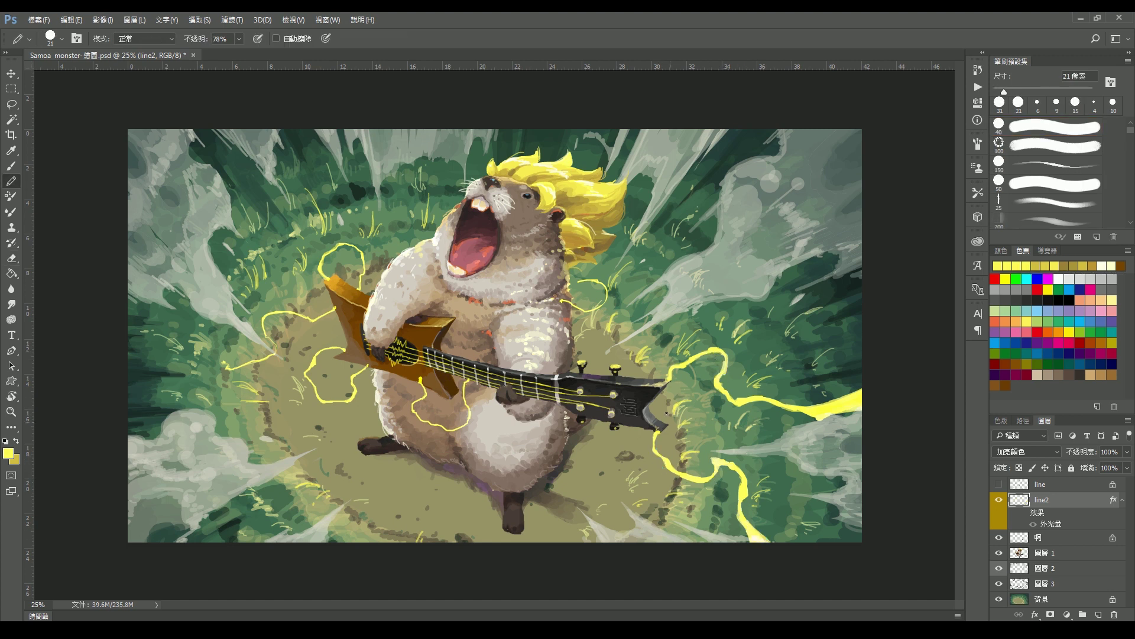
- Reapply line2's orange outer glow, merge 圖層 3 into 圖層 2, and sample the smoke grey
double_click(1051, 523)
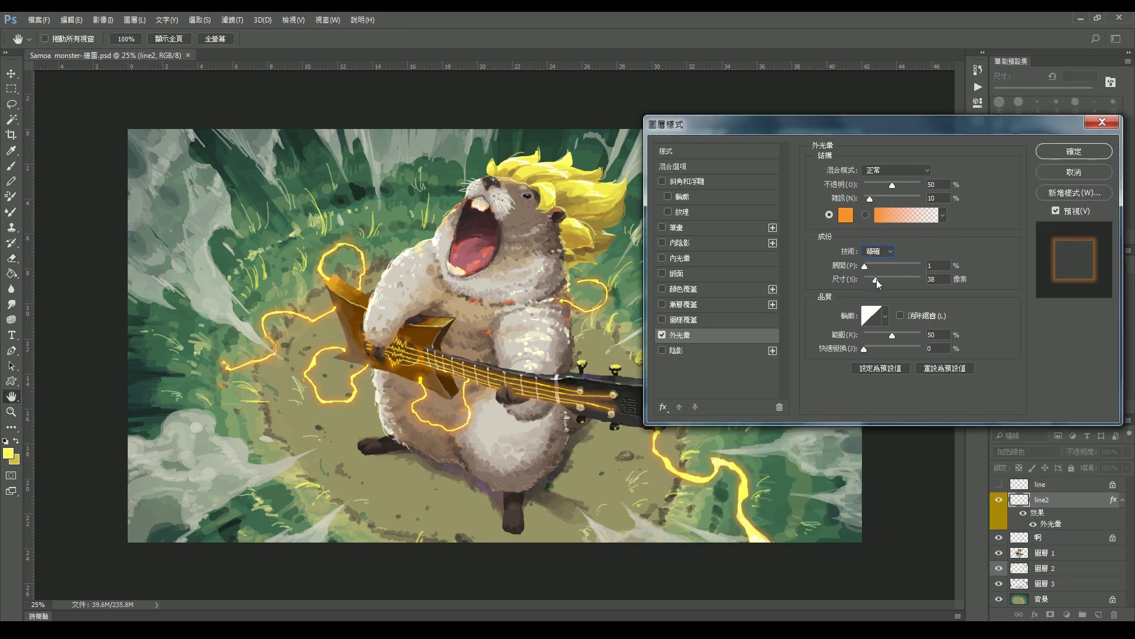
left_click(1063, 269)
left_click(1001, 569)
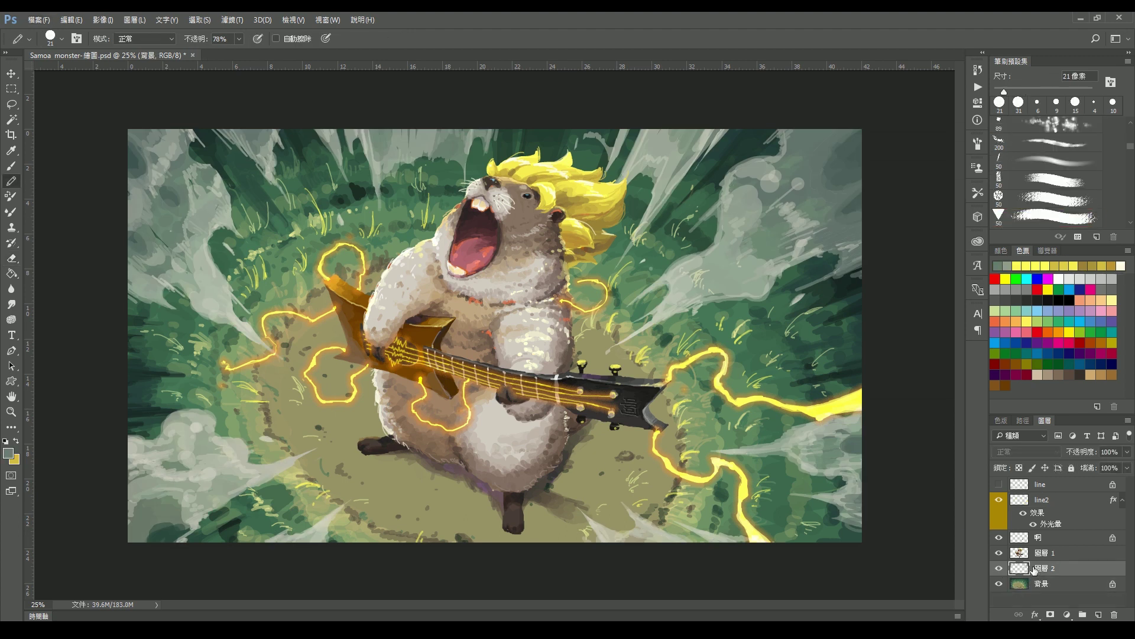
key("b")
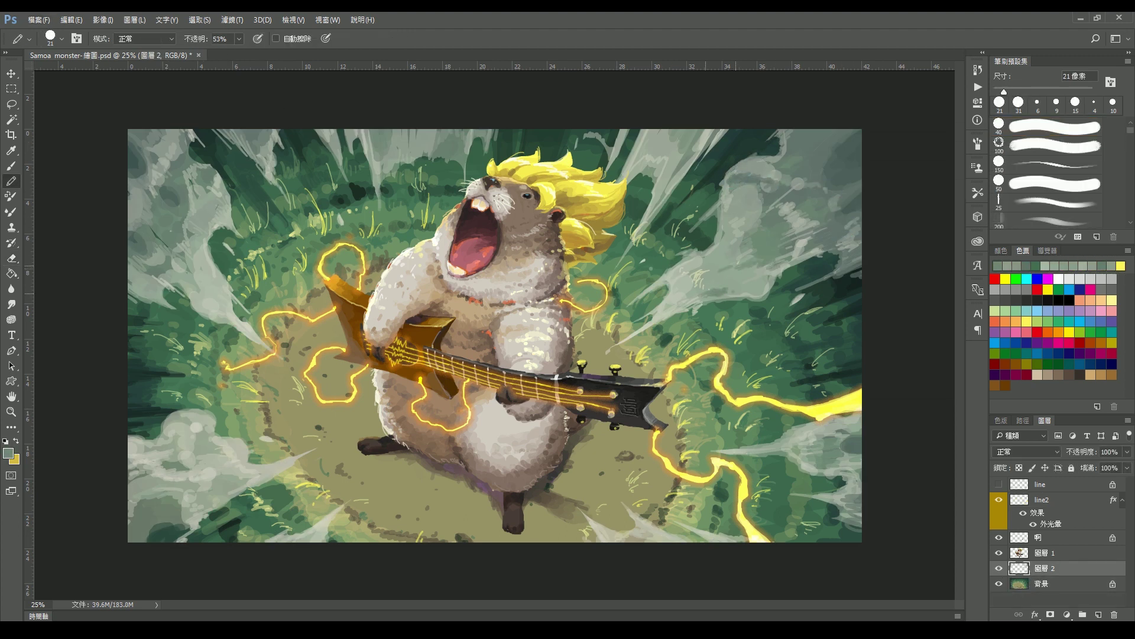
key("e")
key("b")
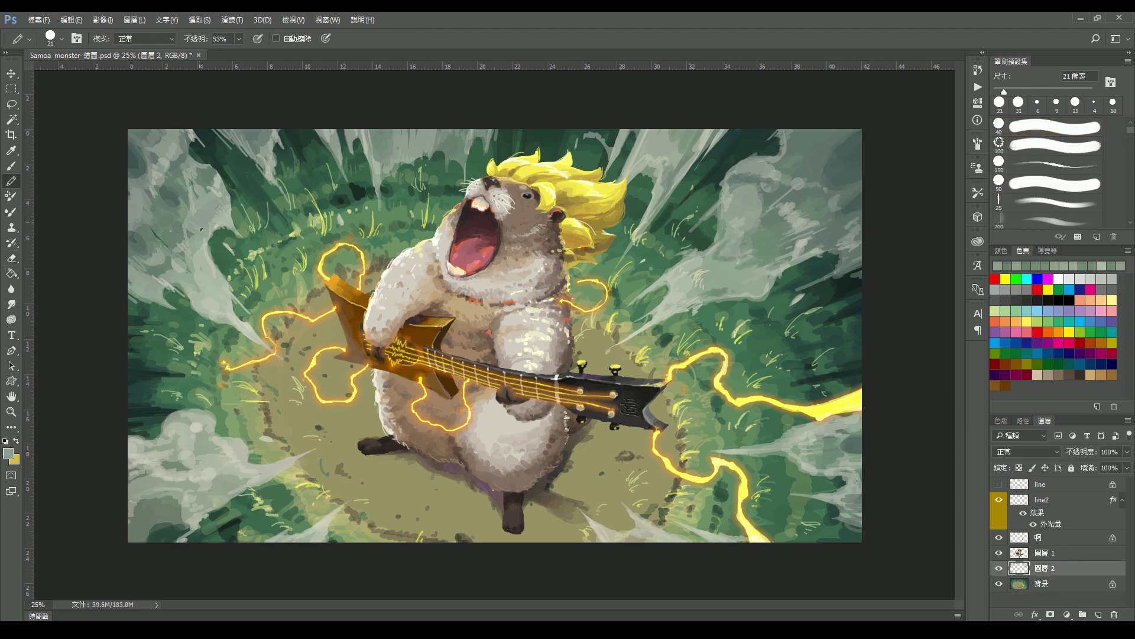
left_click(144, 496, "alt")
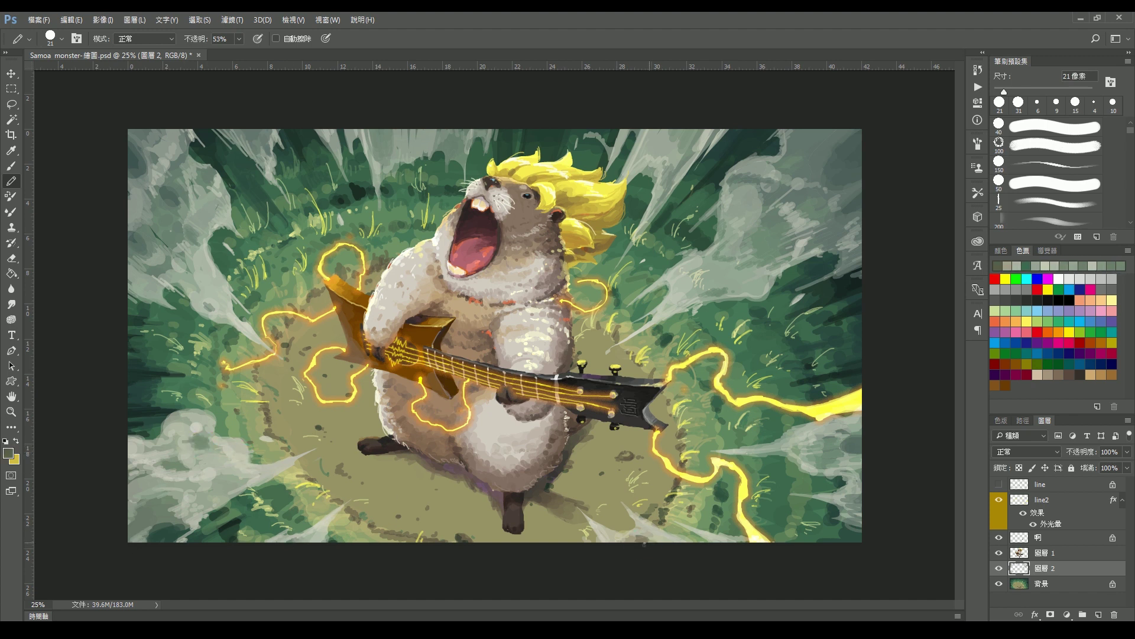